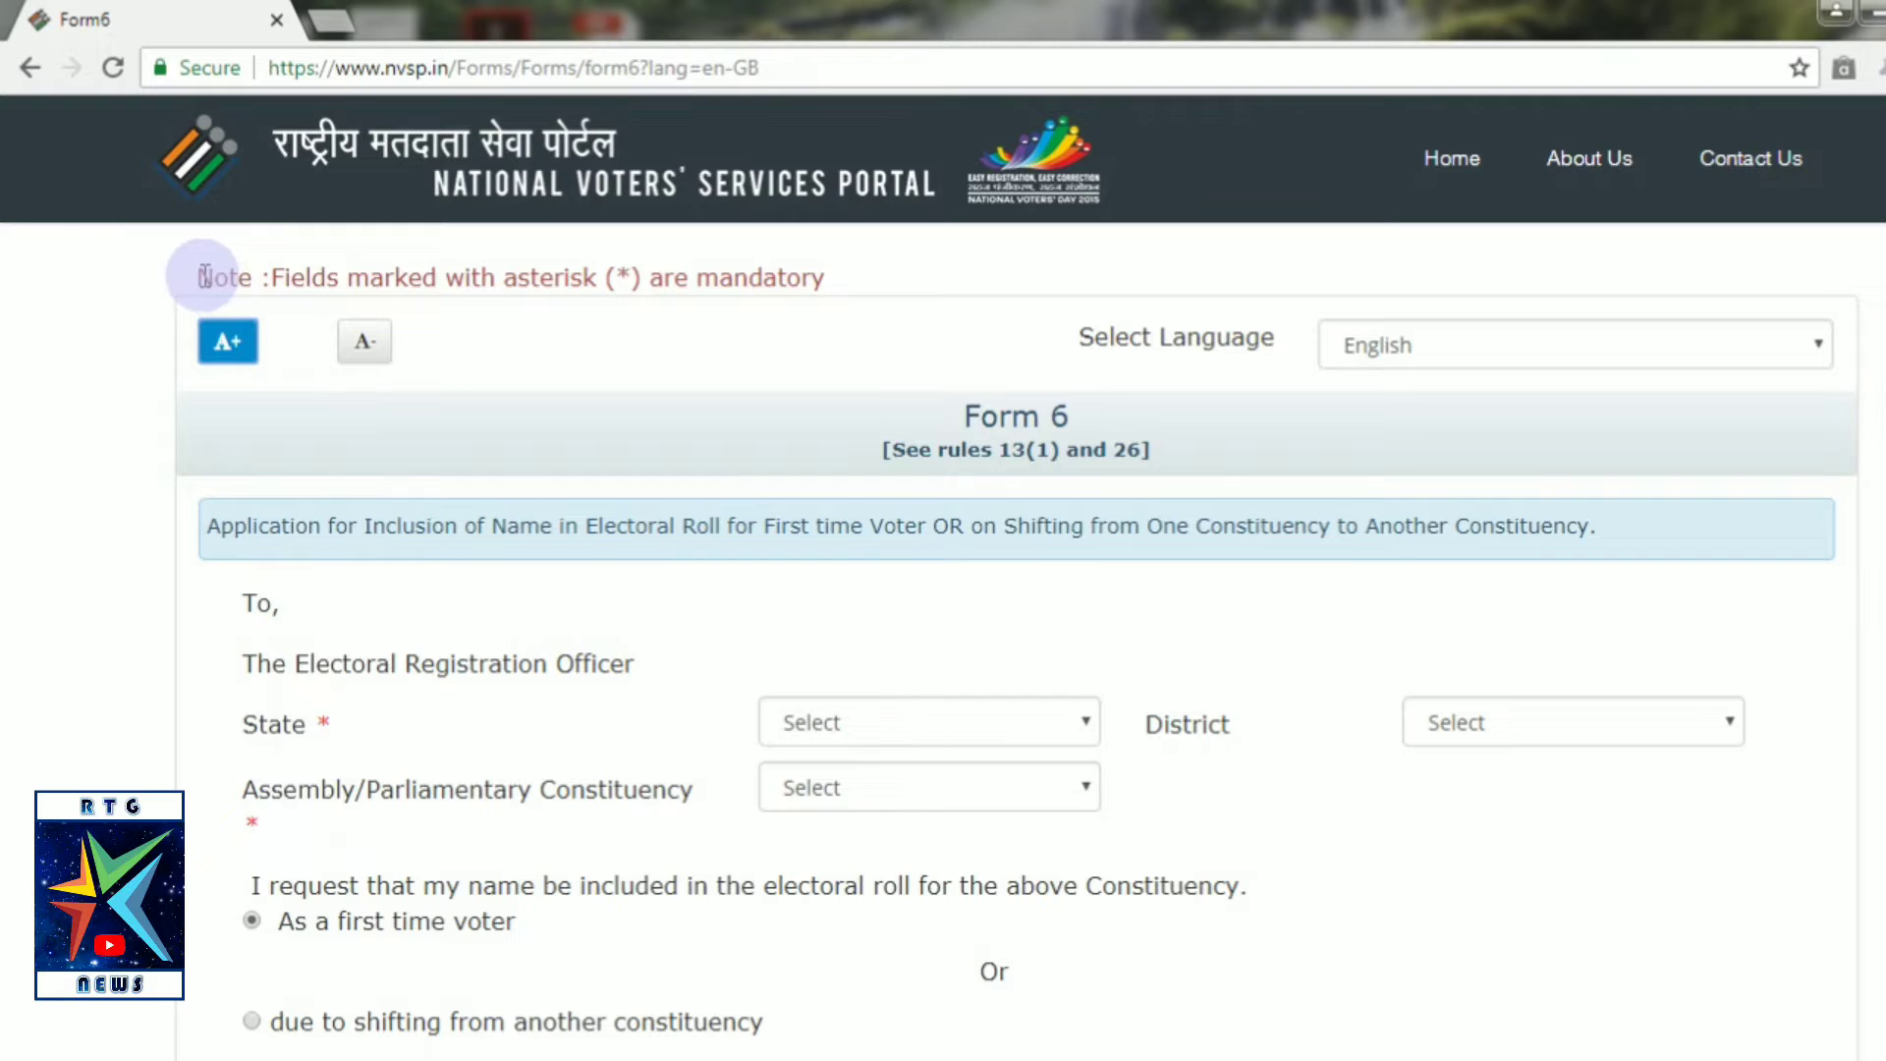
# Read the note about mandatory fields and find the asterisks beside State and Assembly/Parliamentary Constituency.
pyautogui.doubleClick(201, 278)
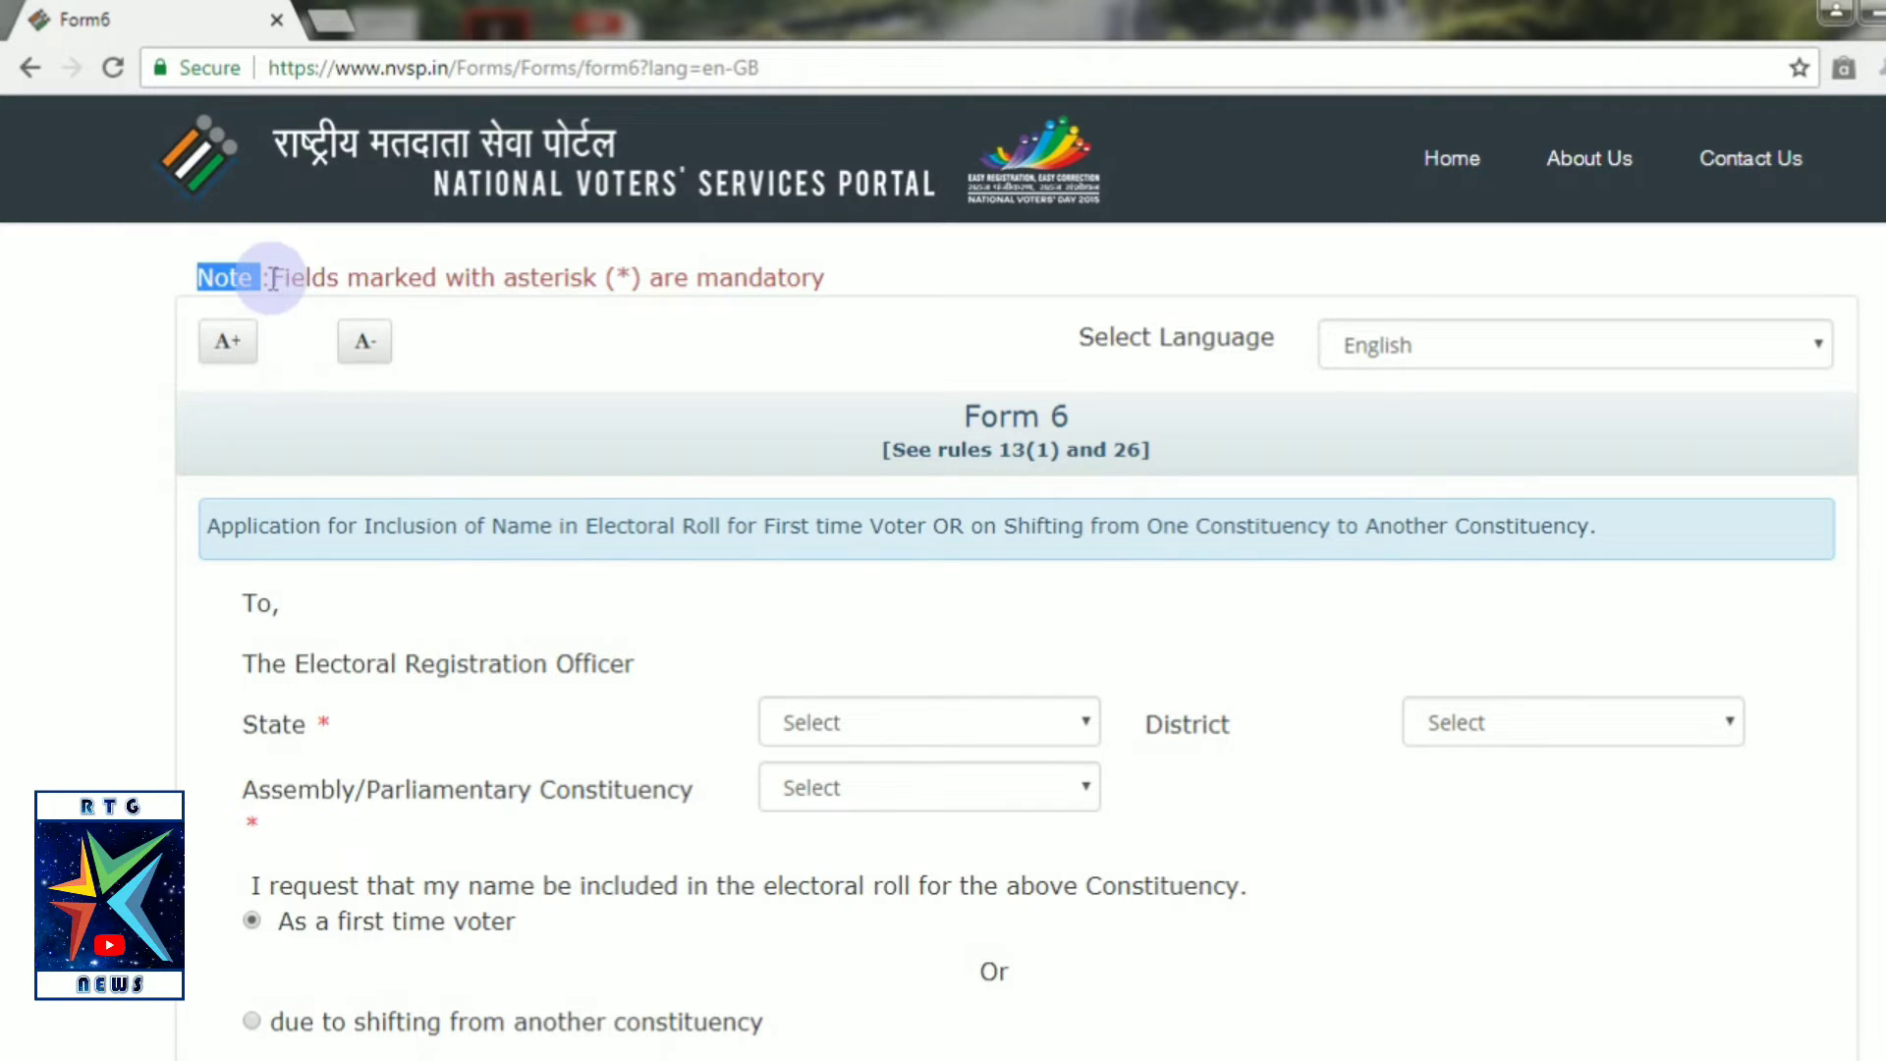
pyautogui.moveTo(271, 280); pyautogui.dragTo(843, 295)
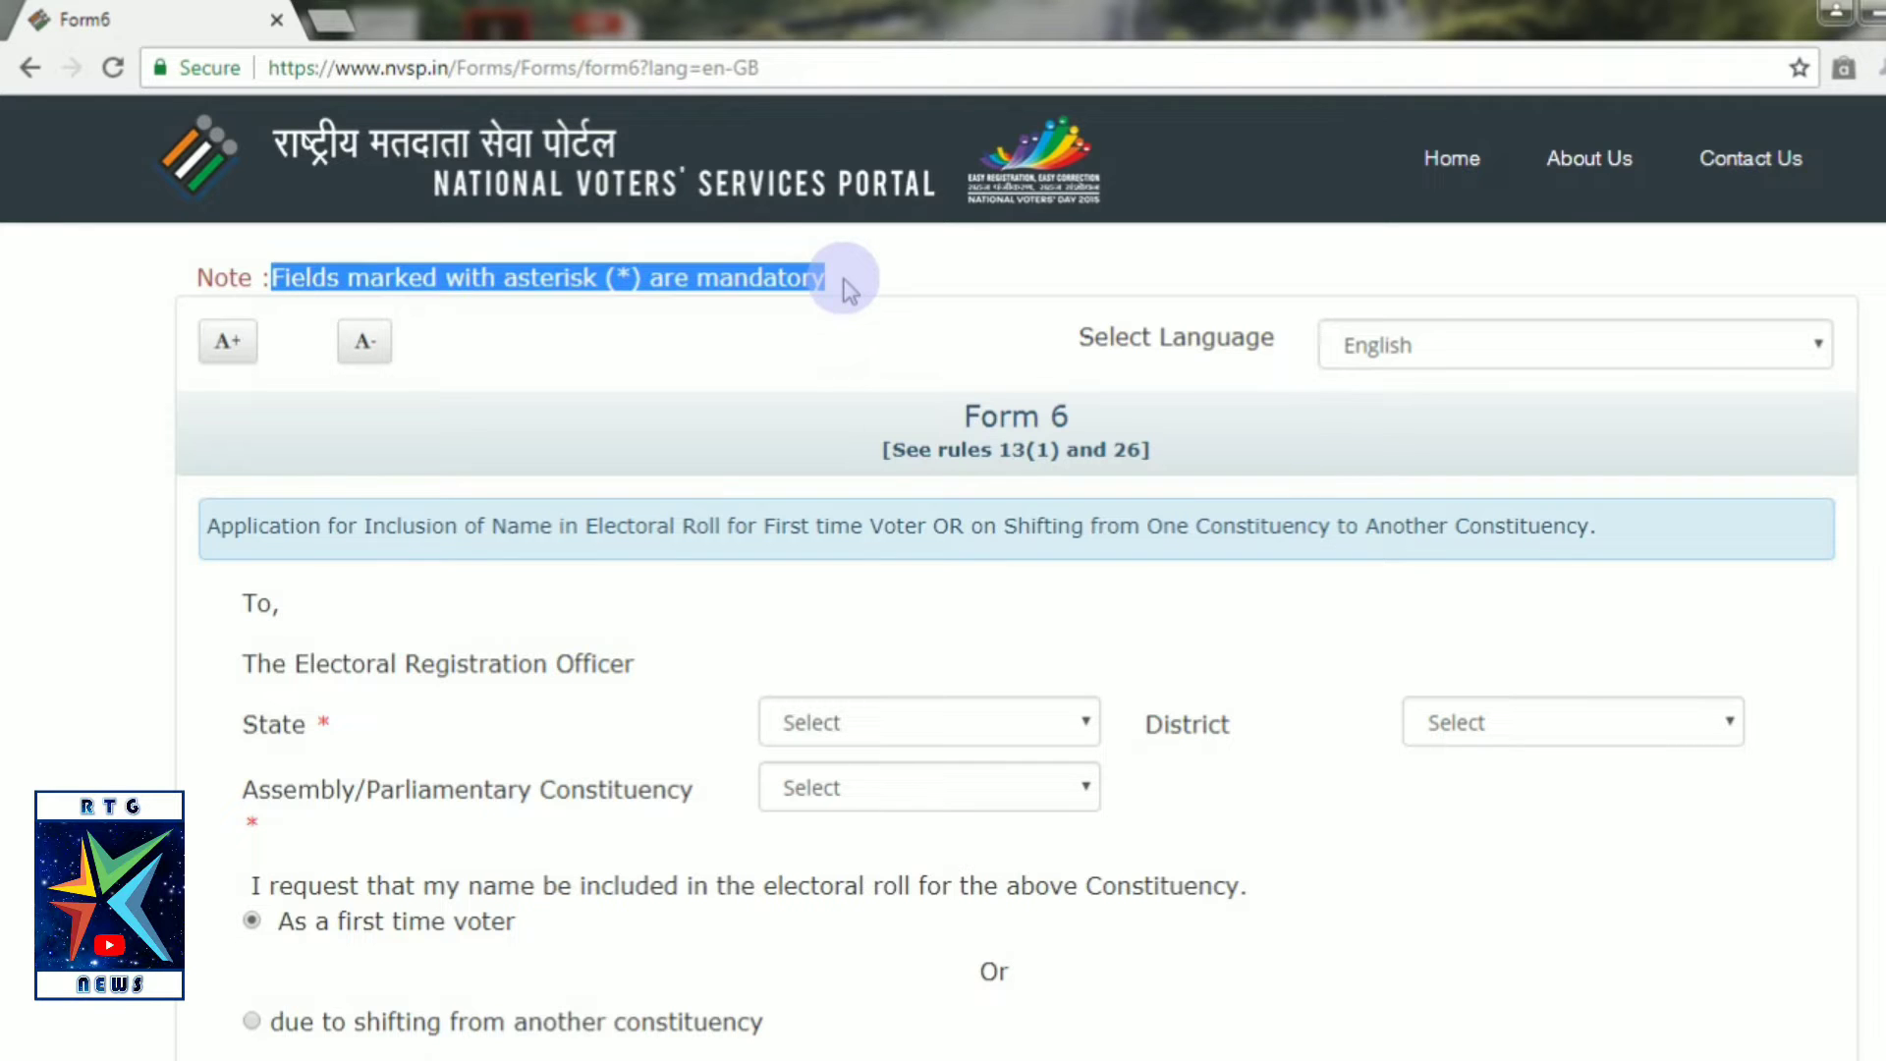
pyautogui.click(843, 278)
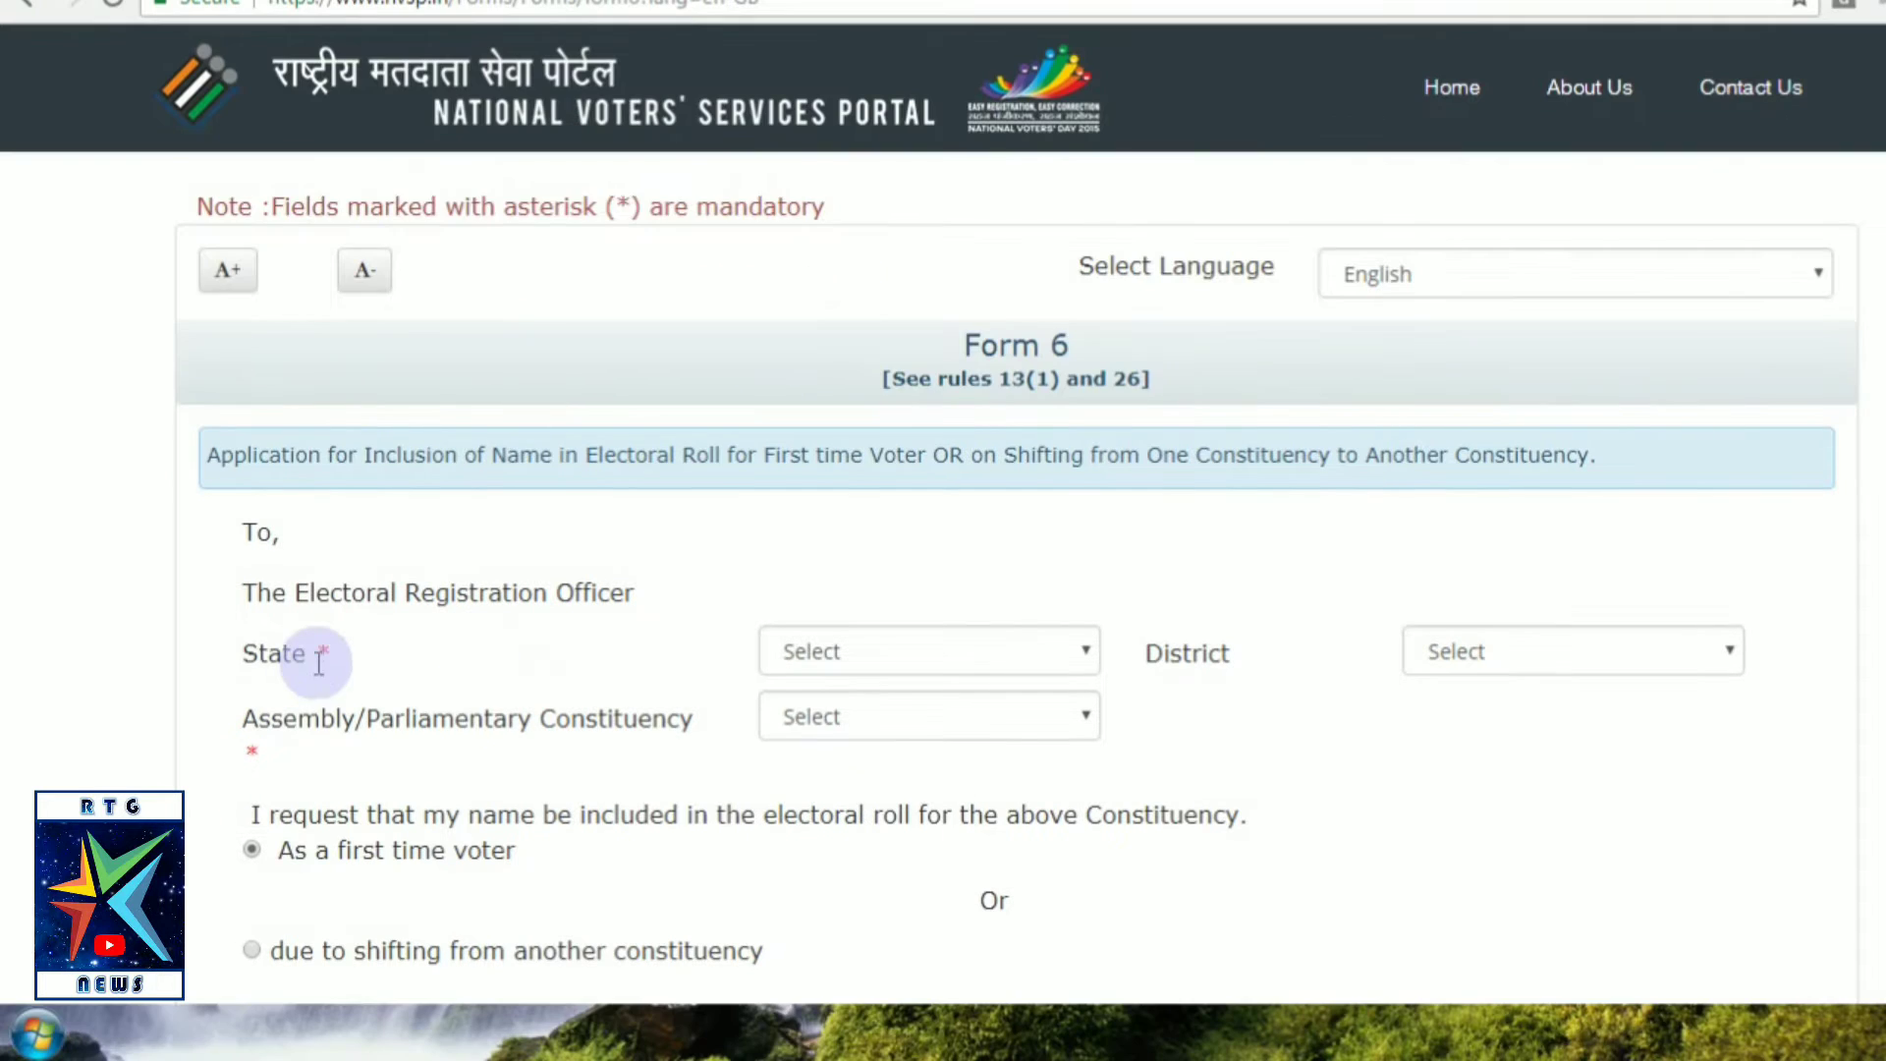
pyautogui.moveTo(315, 655); pyautogui.dragTo(346, 665)
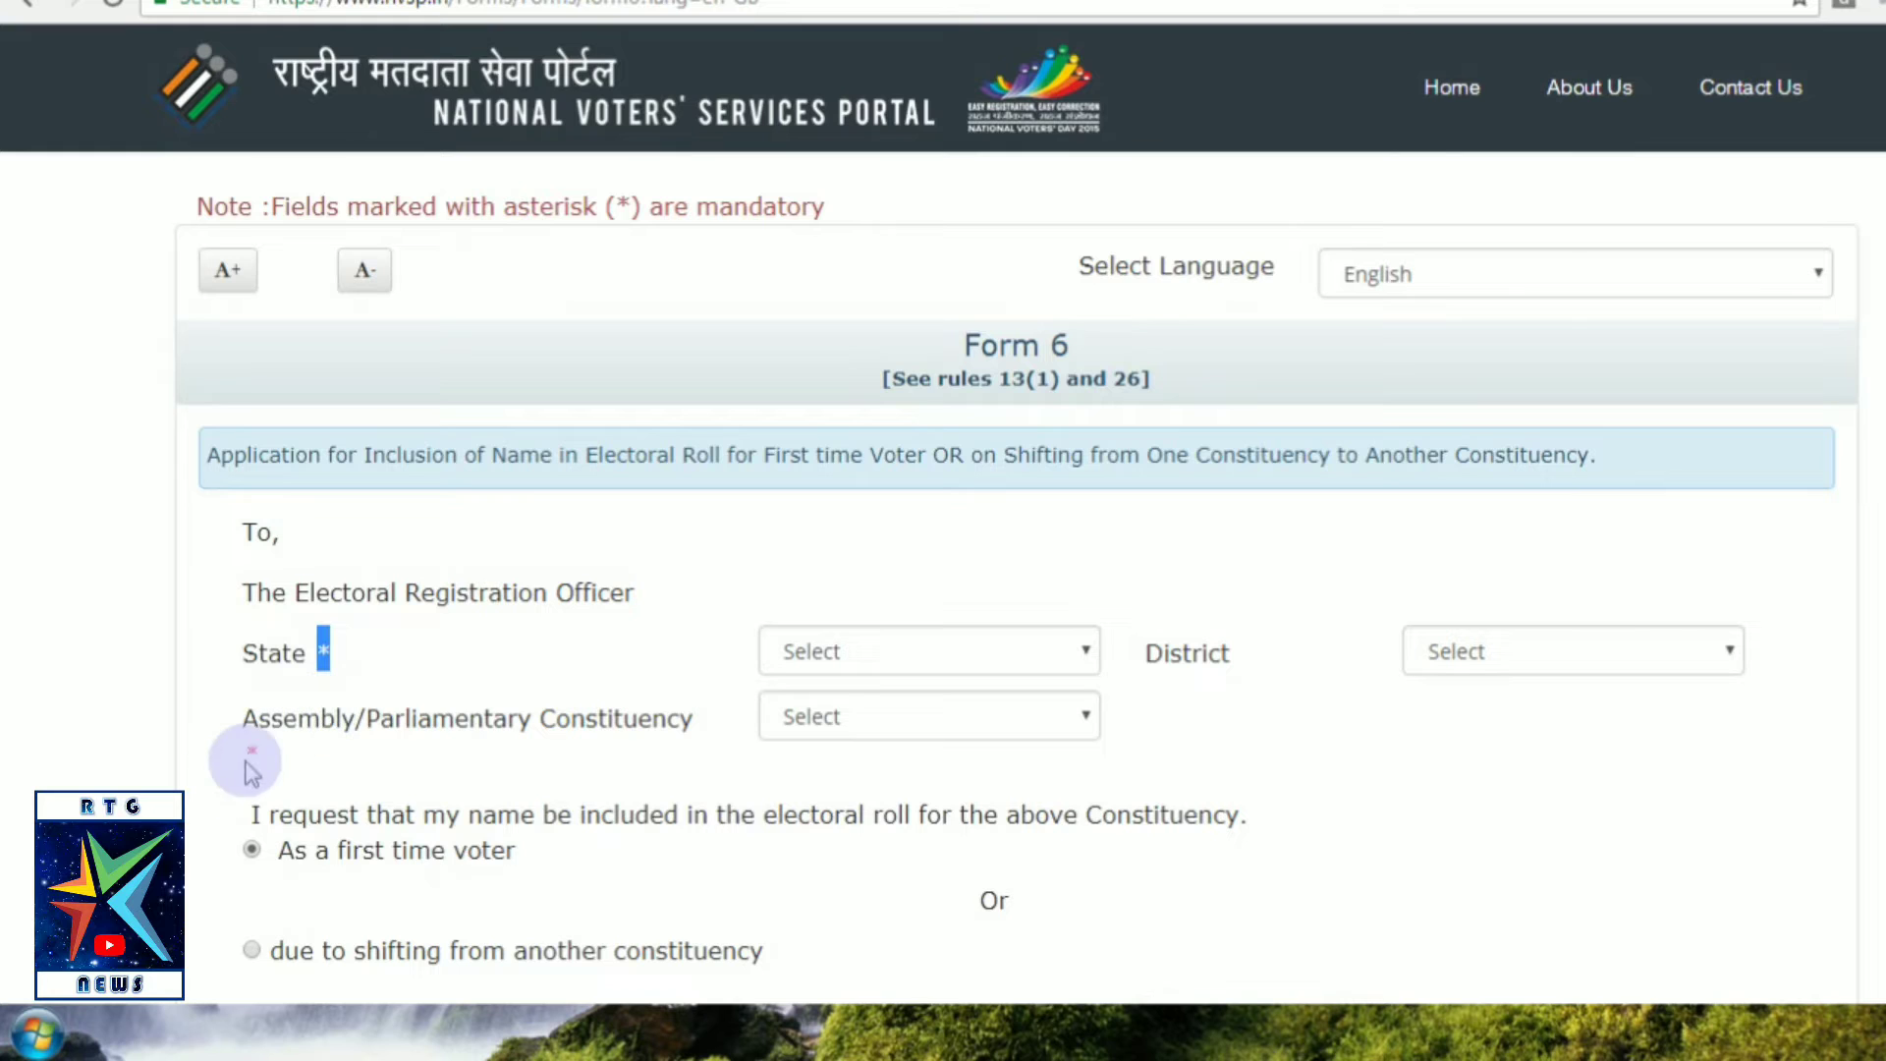
pyautogui.moveTo(251, 763); pyautogui.dragTo(261, 767)
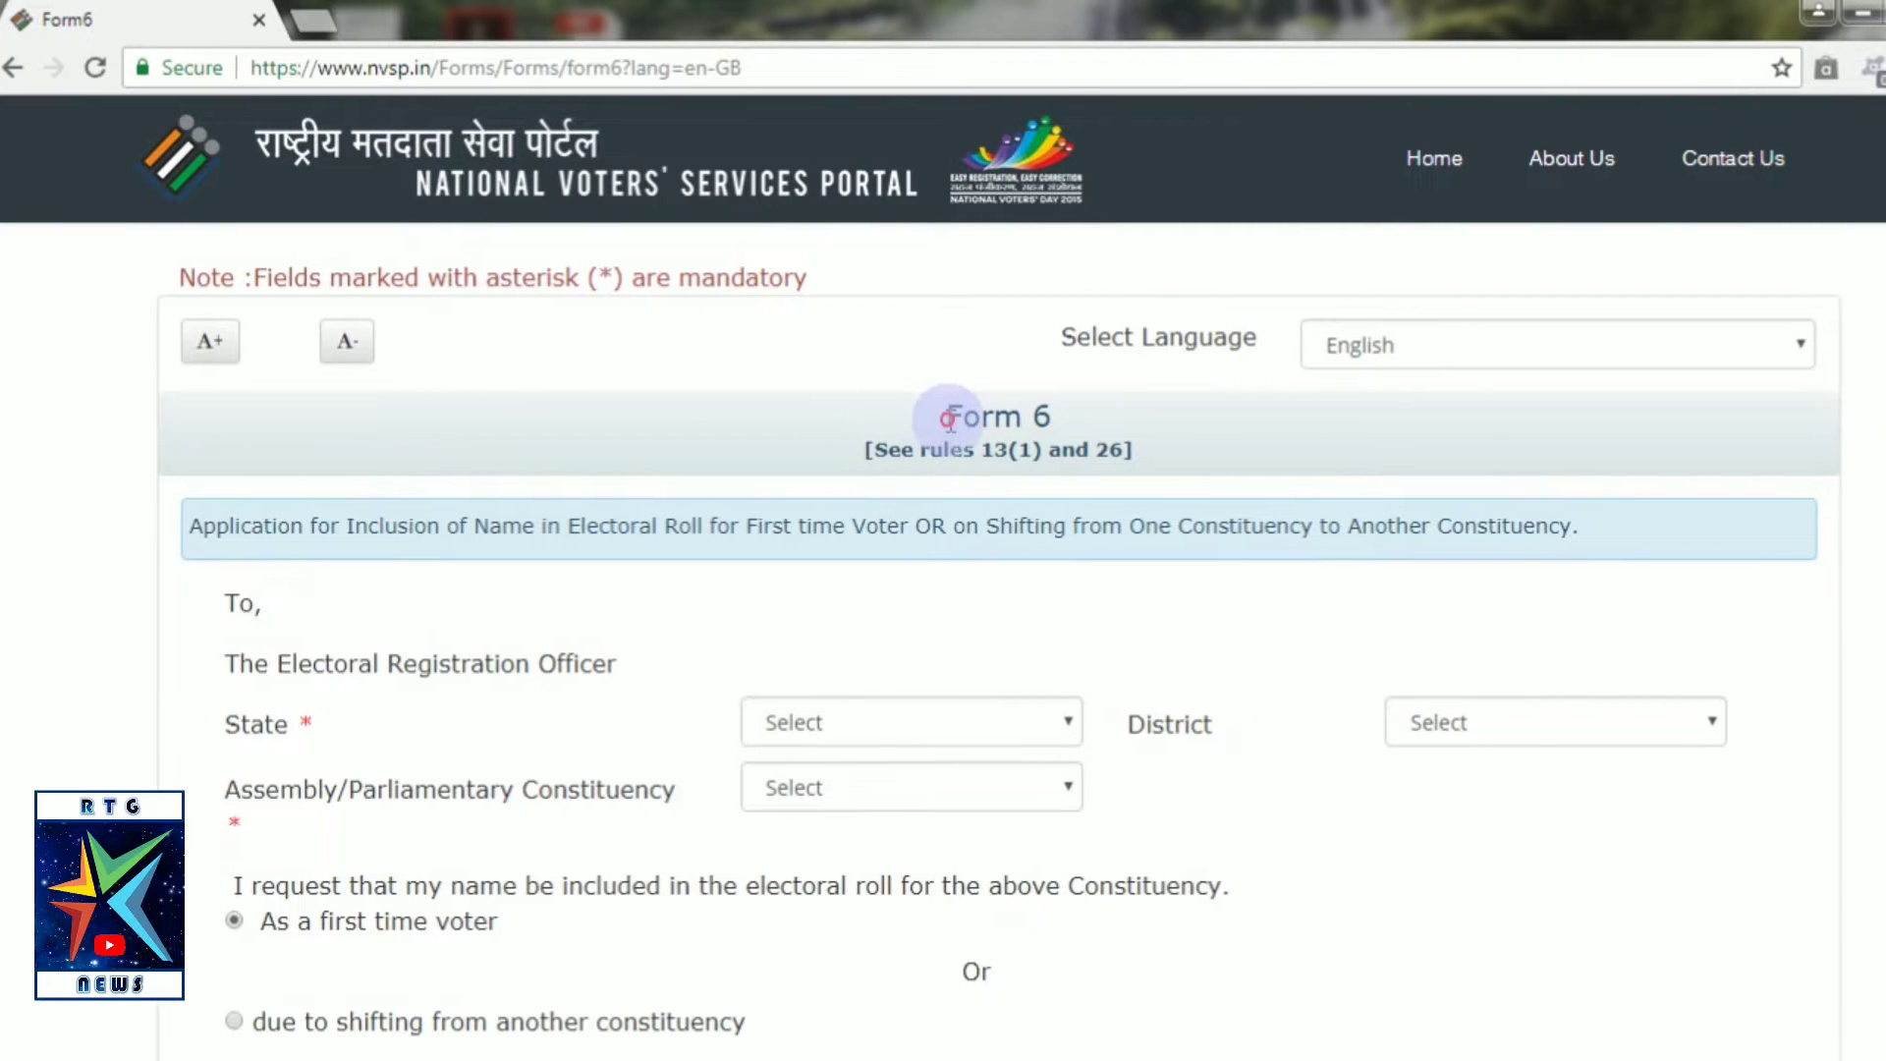
# Read the Form 6 title and the rules reference beneath it.
pyautogui.doubleClick(1022, 417)
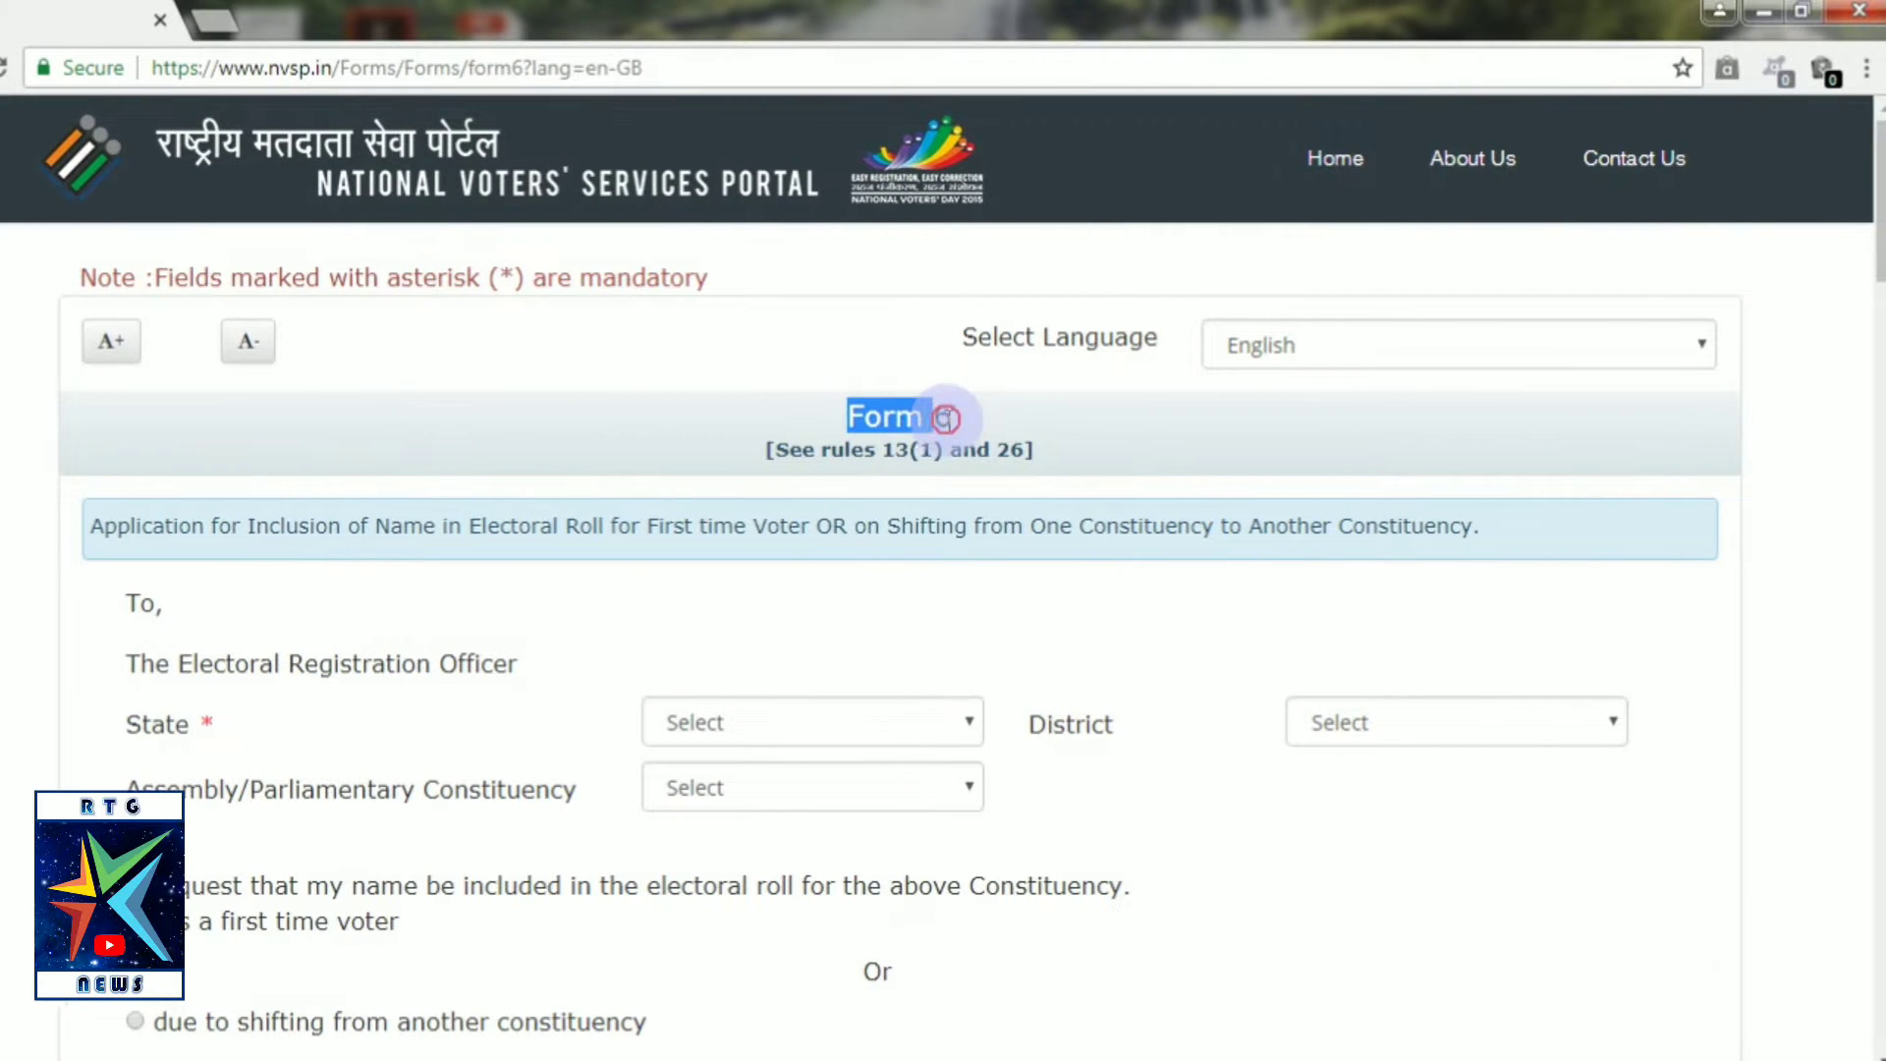
pyautogui.moveTo(946, 419); pyautogui.dragTo(957, 419)
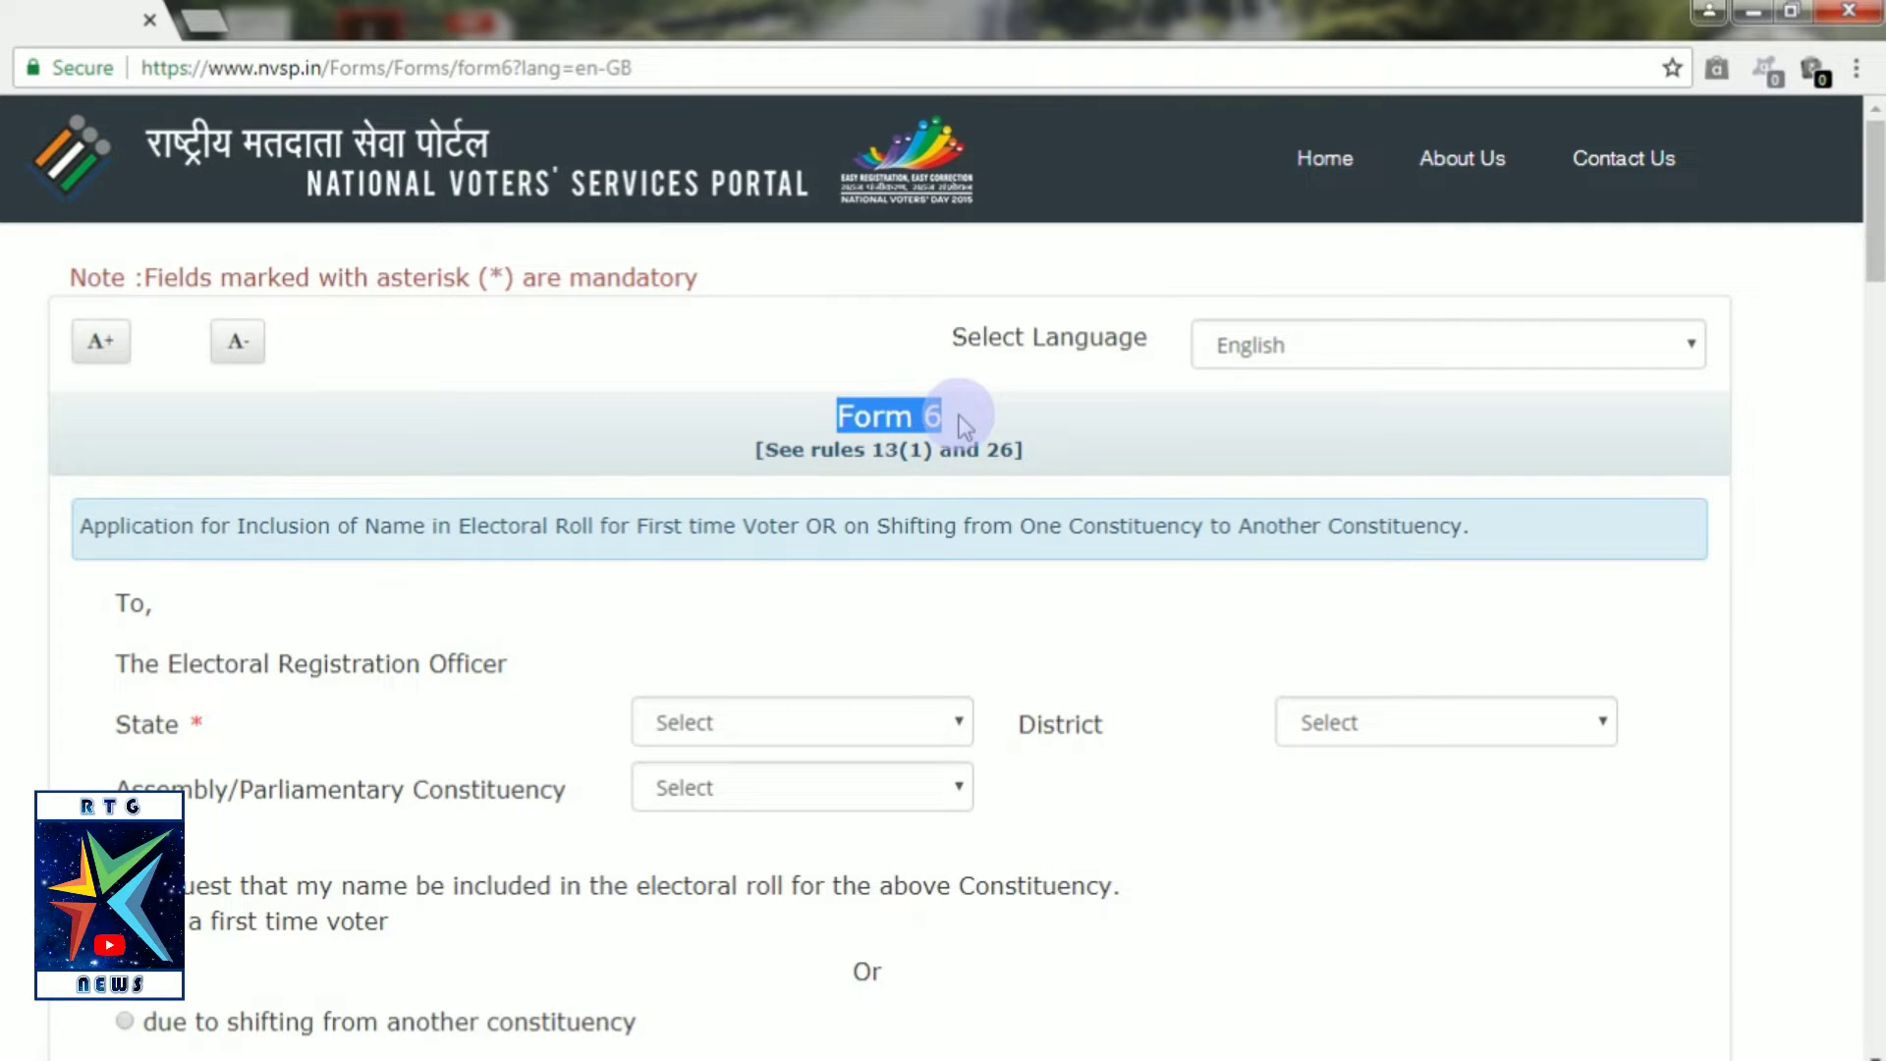
pyautogui.click(958, 417)
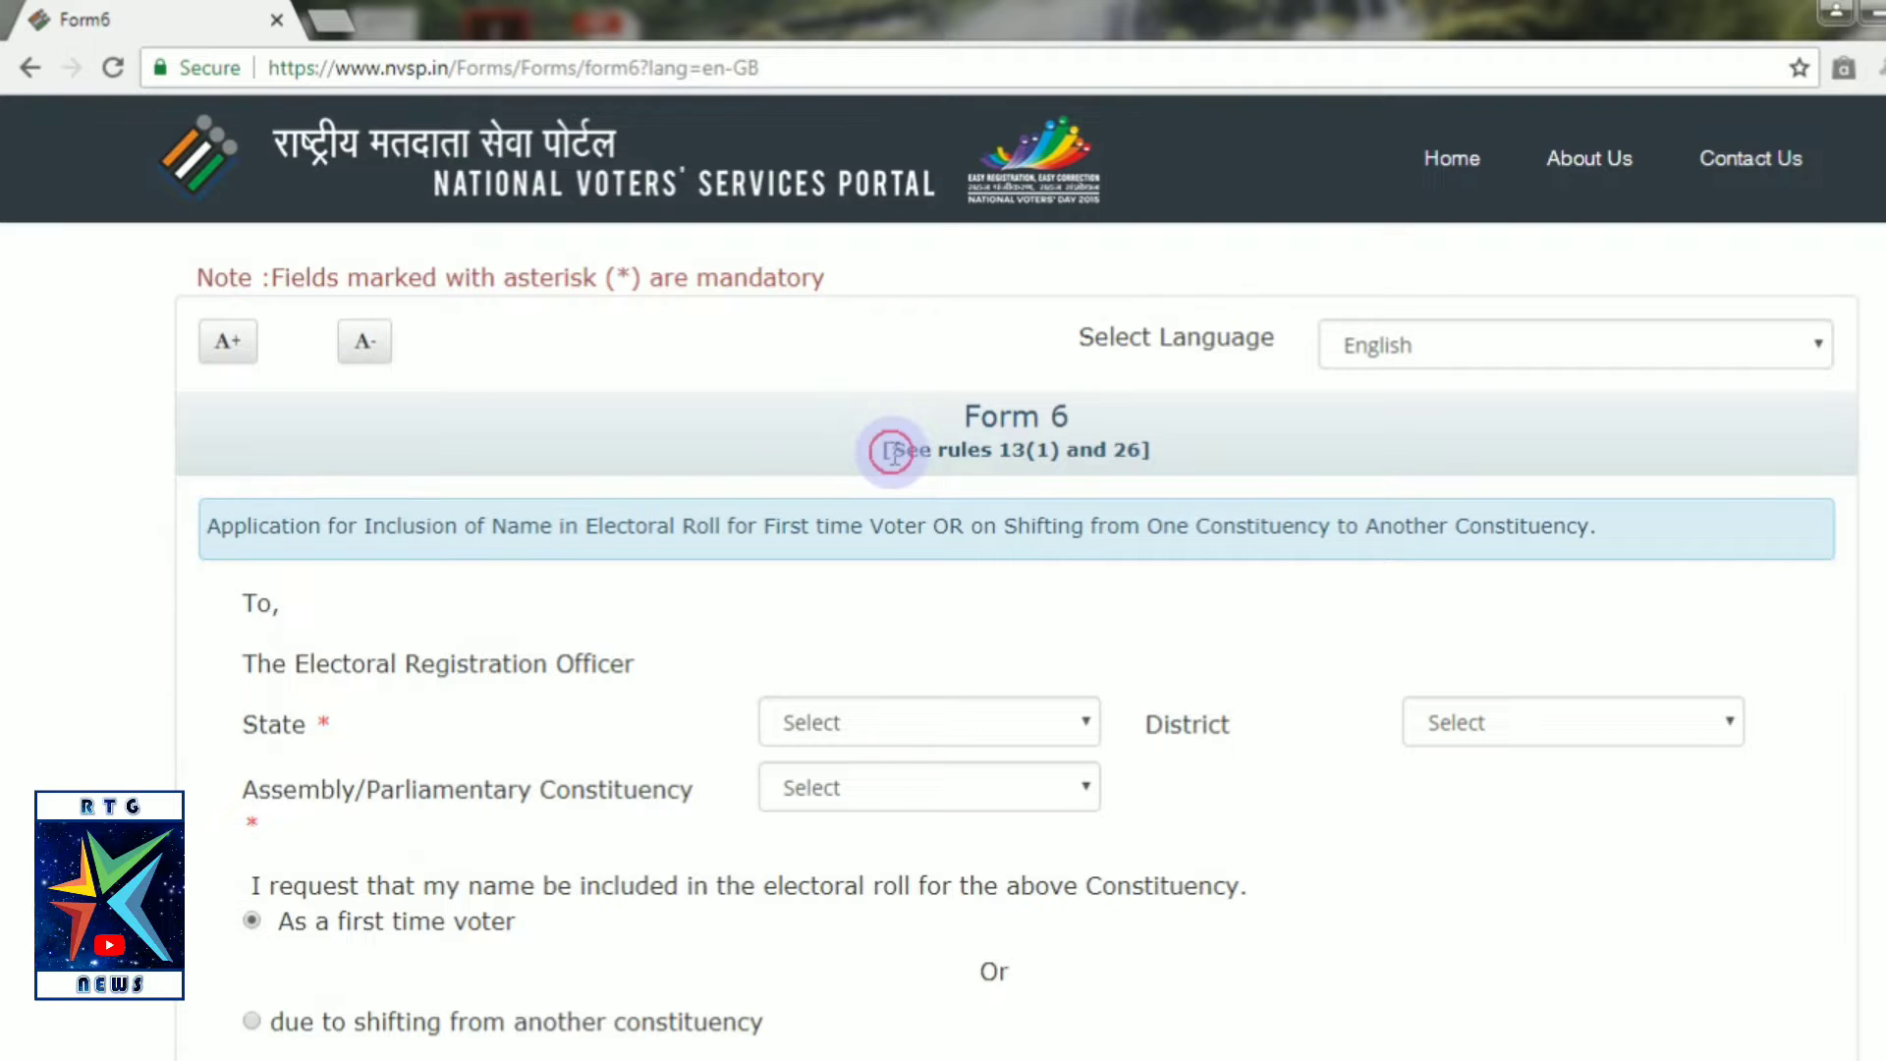
pyautogui.moveTo(892, 451); pyautogui.dragTo(1129, 464)
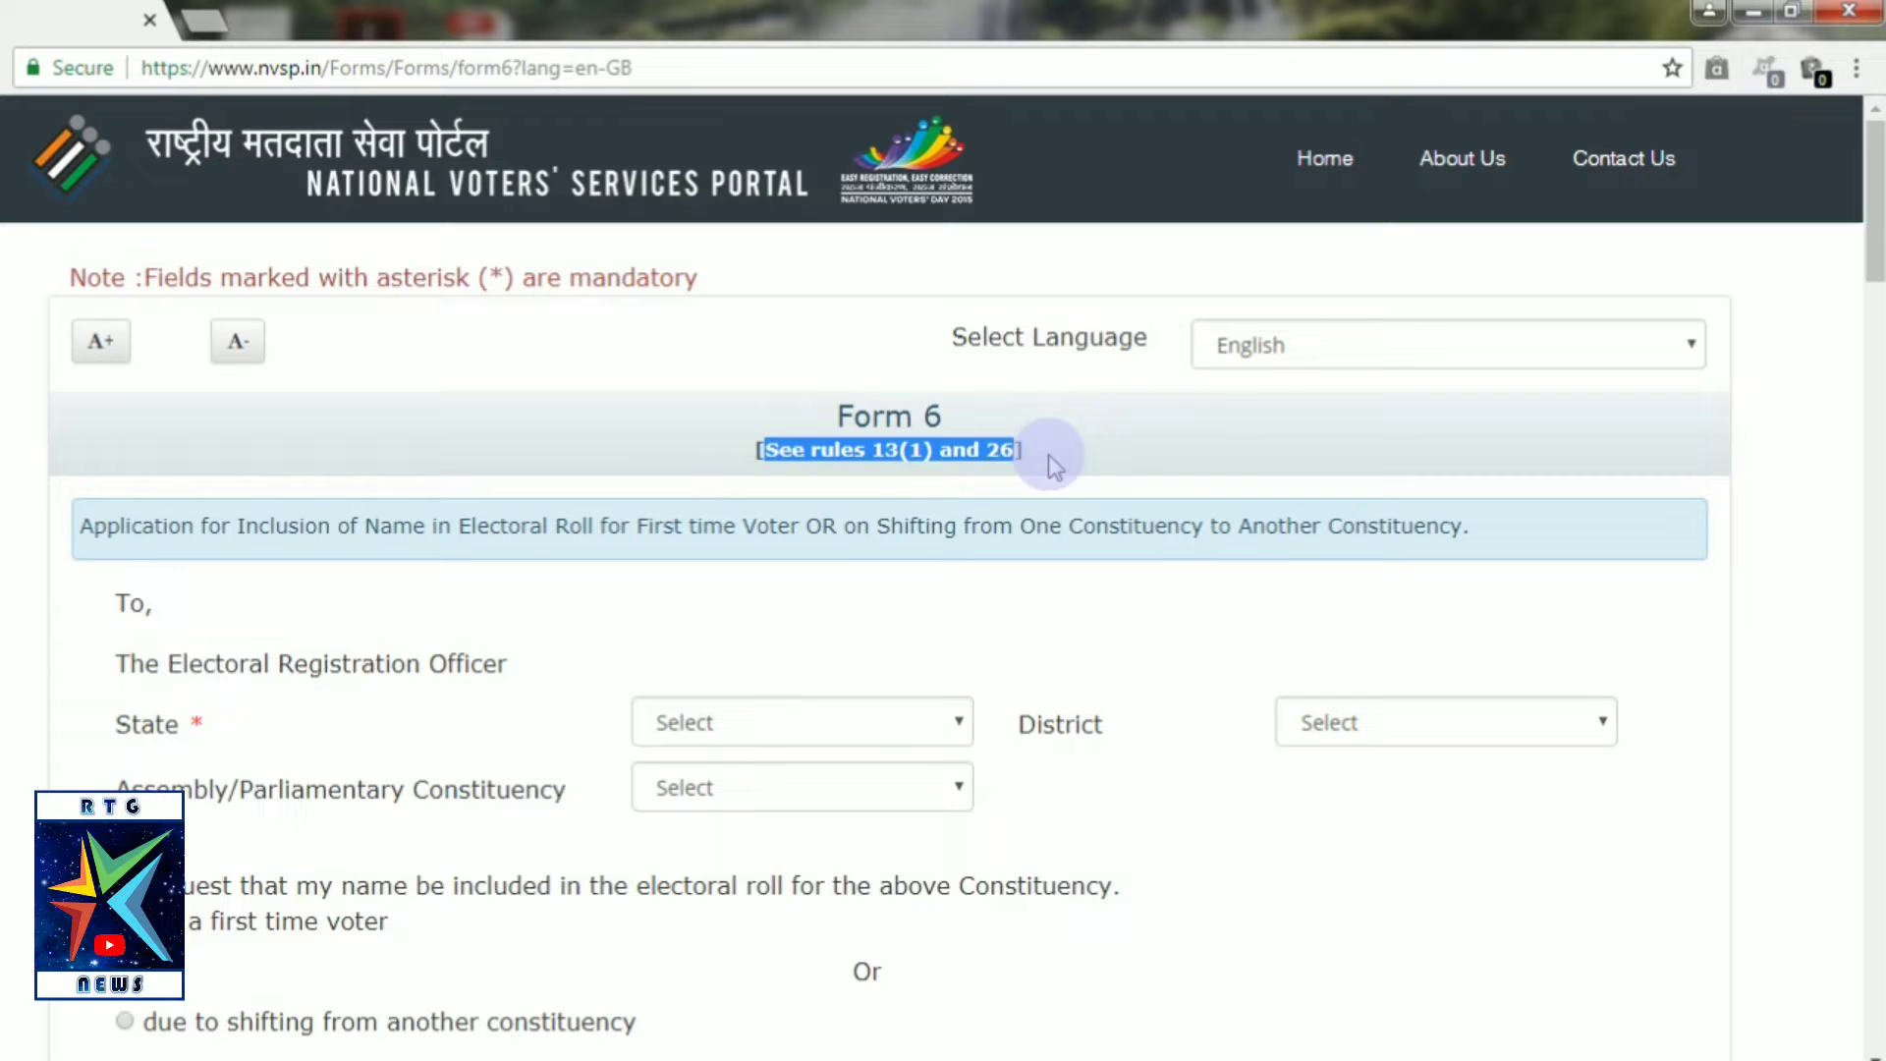
pyautogui.click(1047, 454)
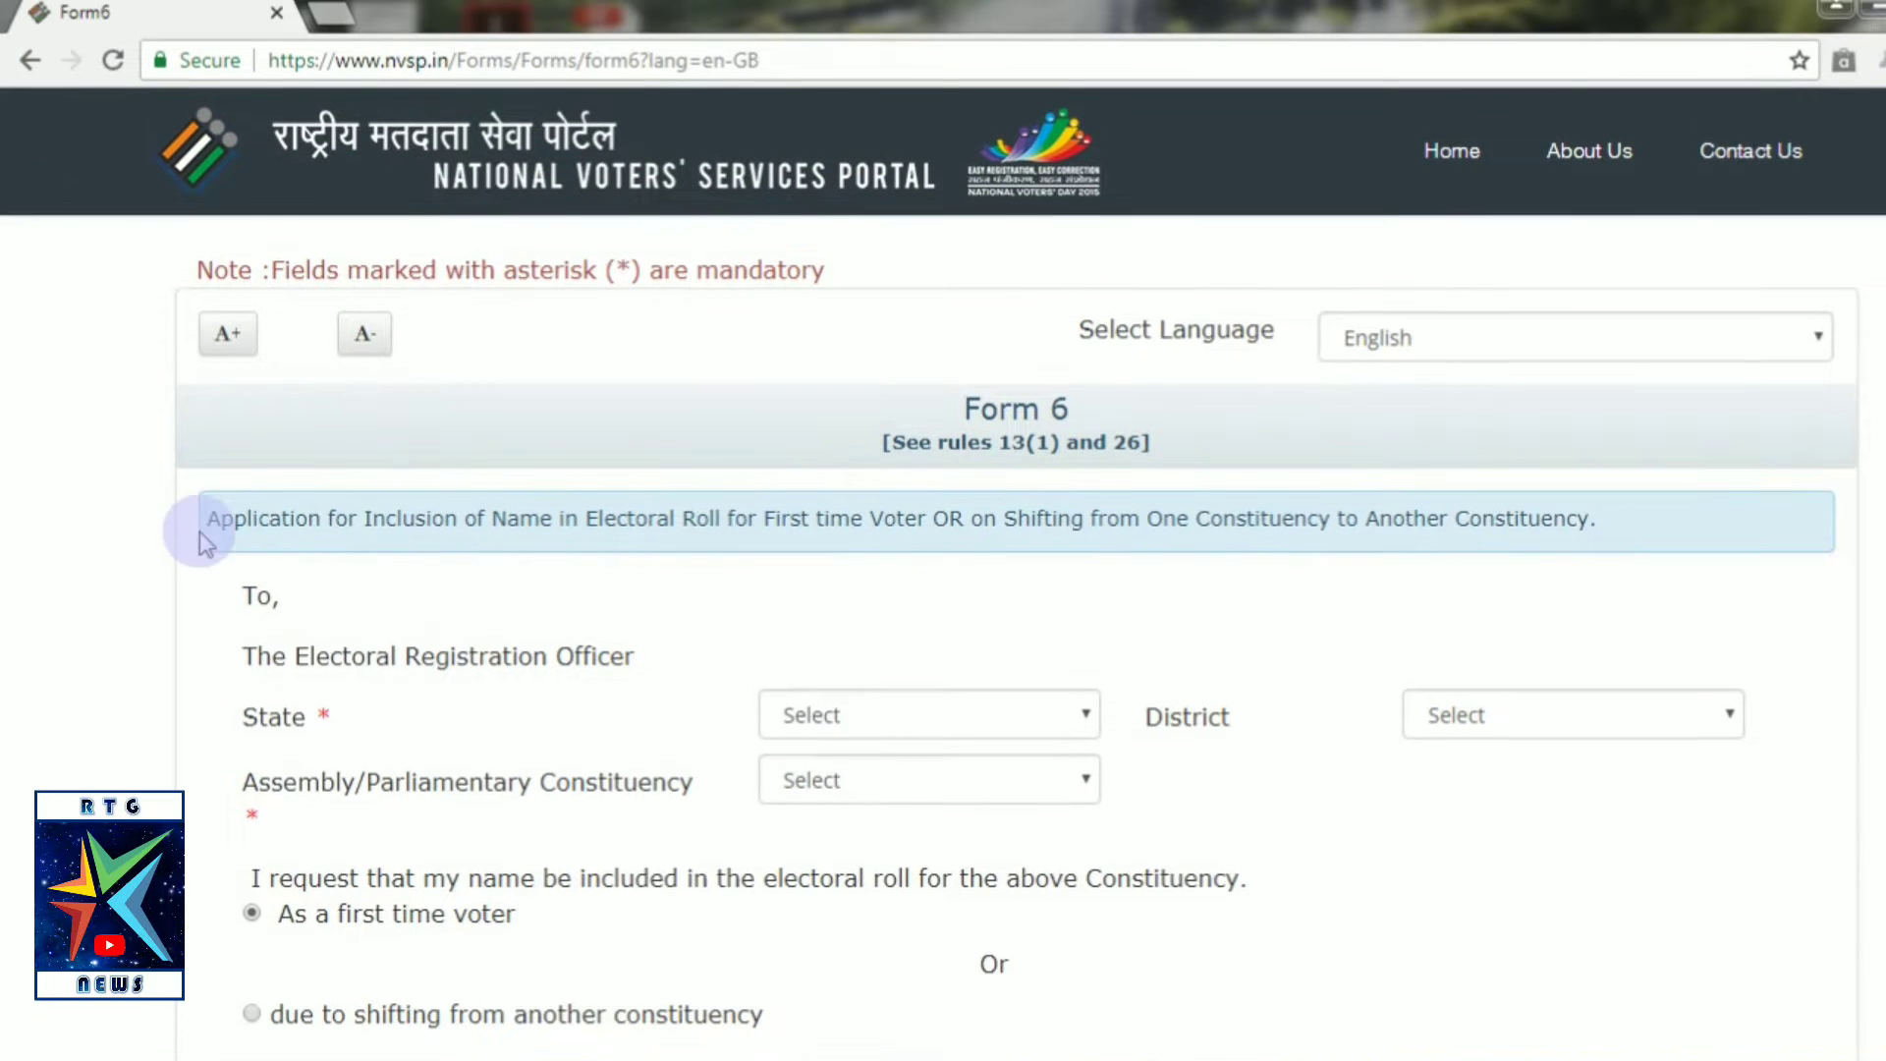
# Read the application's purpose line, covering both first-time voters and shifting from one constituency to another.
pyautogui.moveTo(203, 531); pyautogui.dragTo(921, 534)
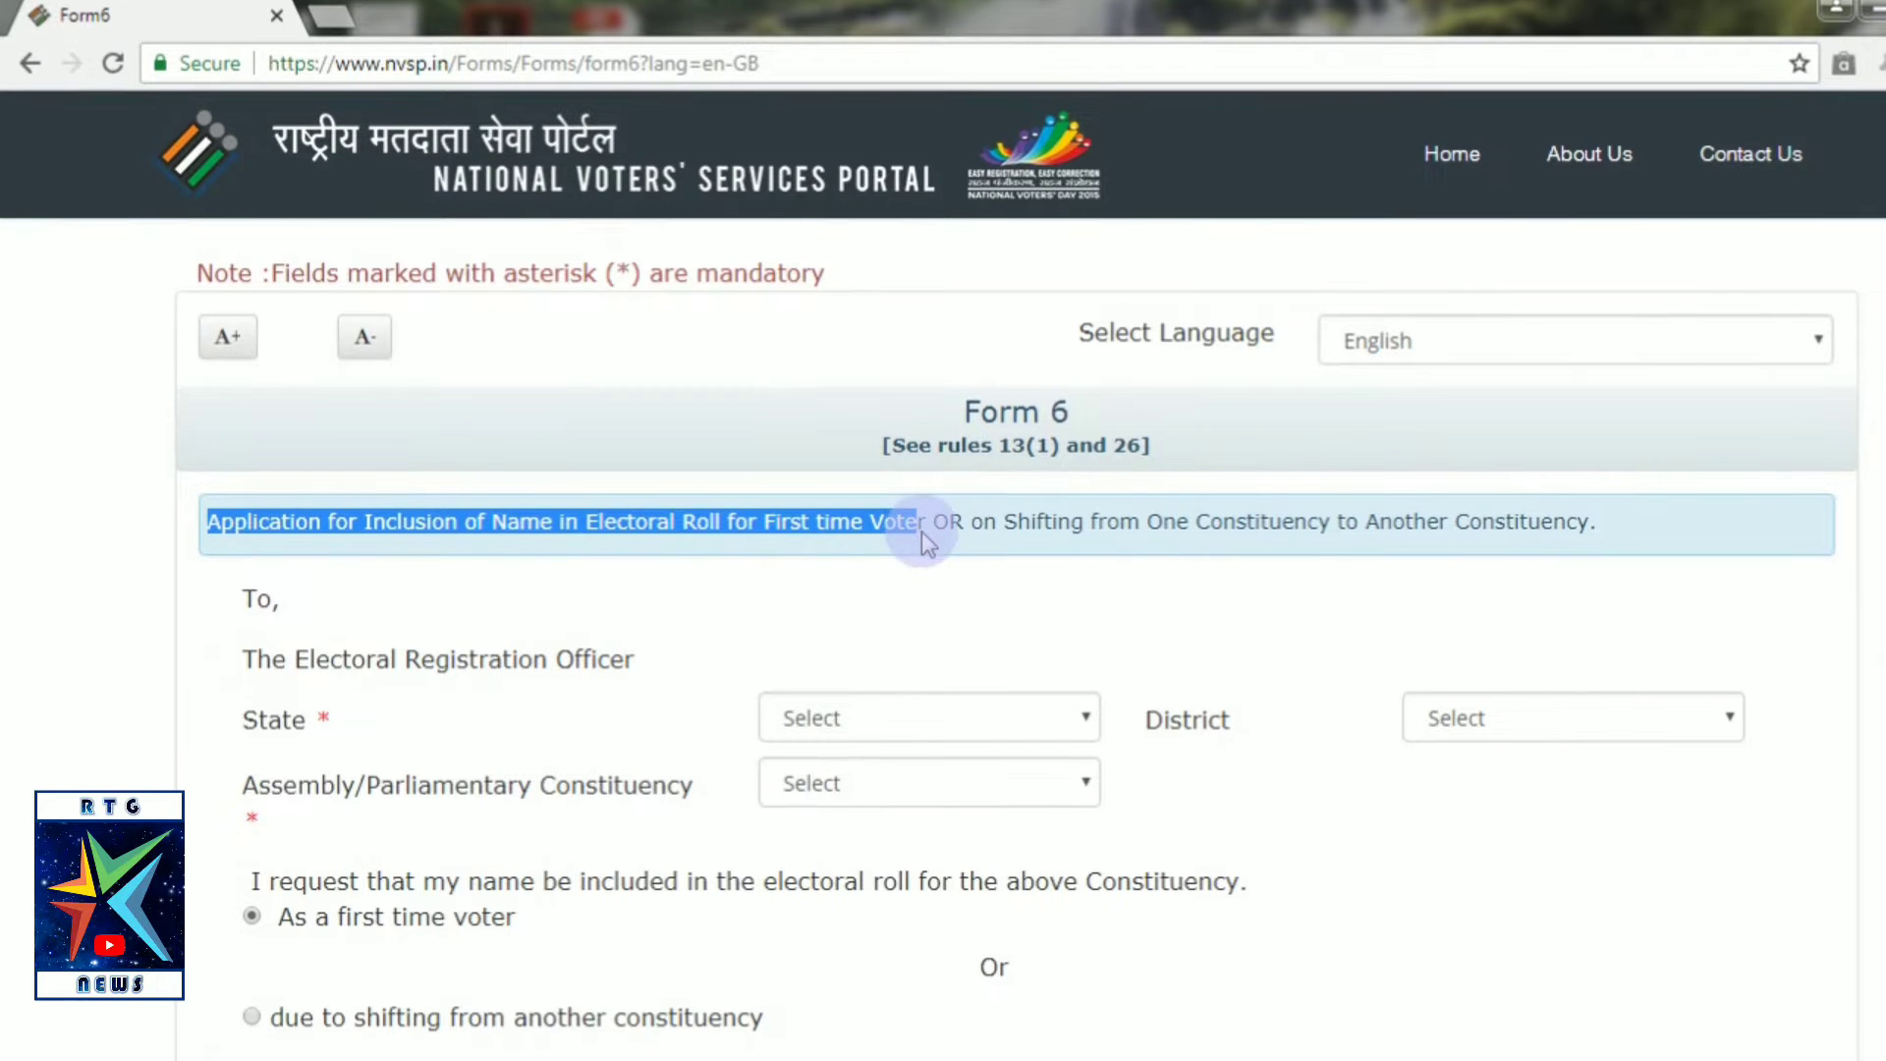
pyautogui.click(921, 532)
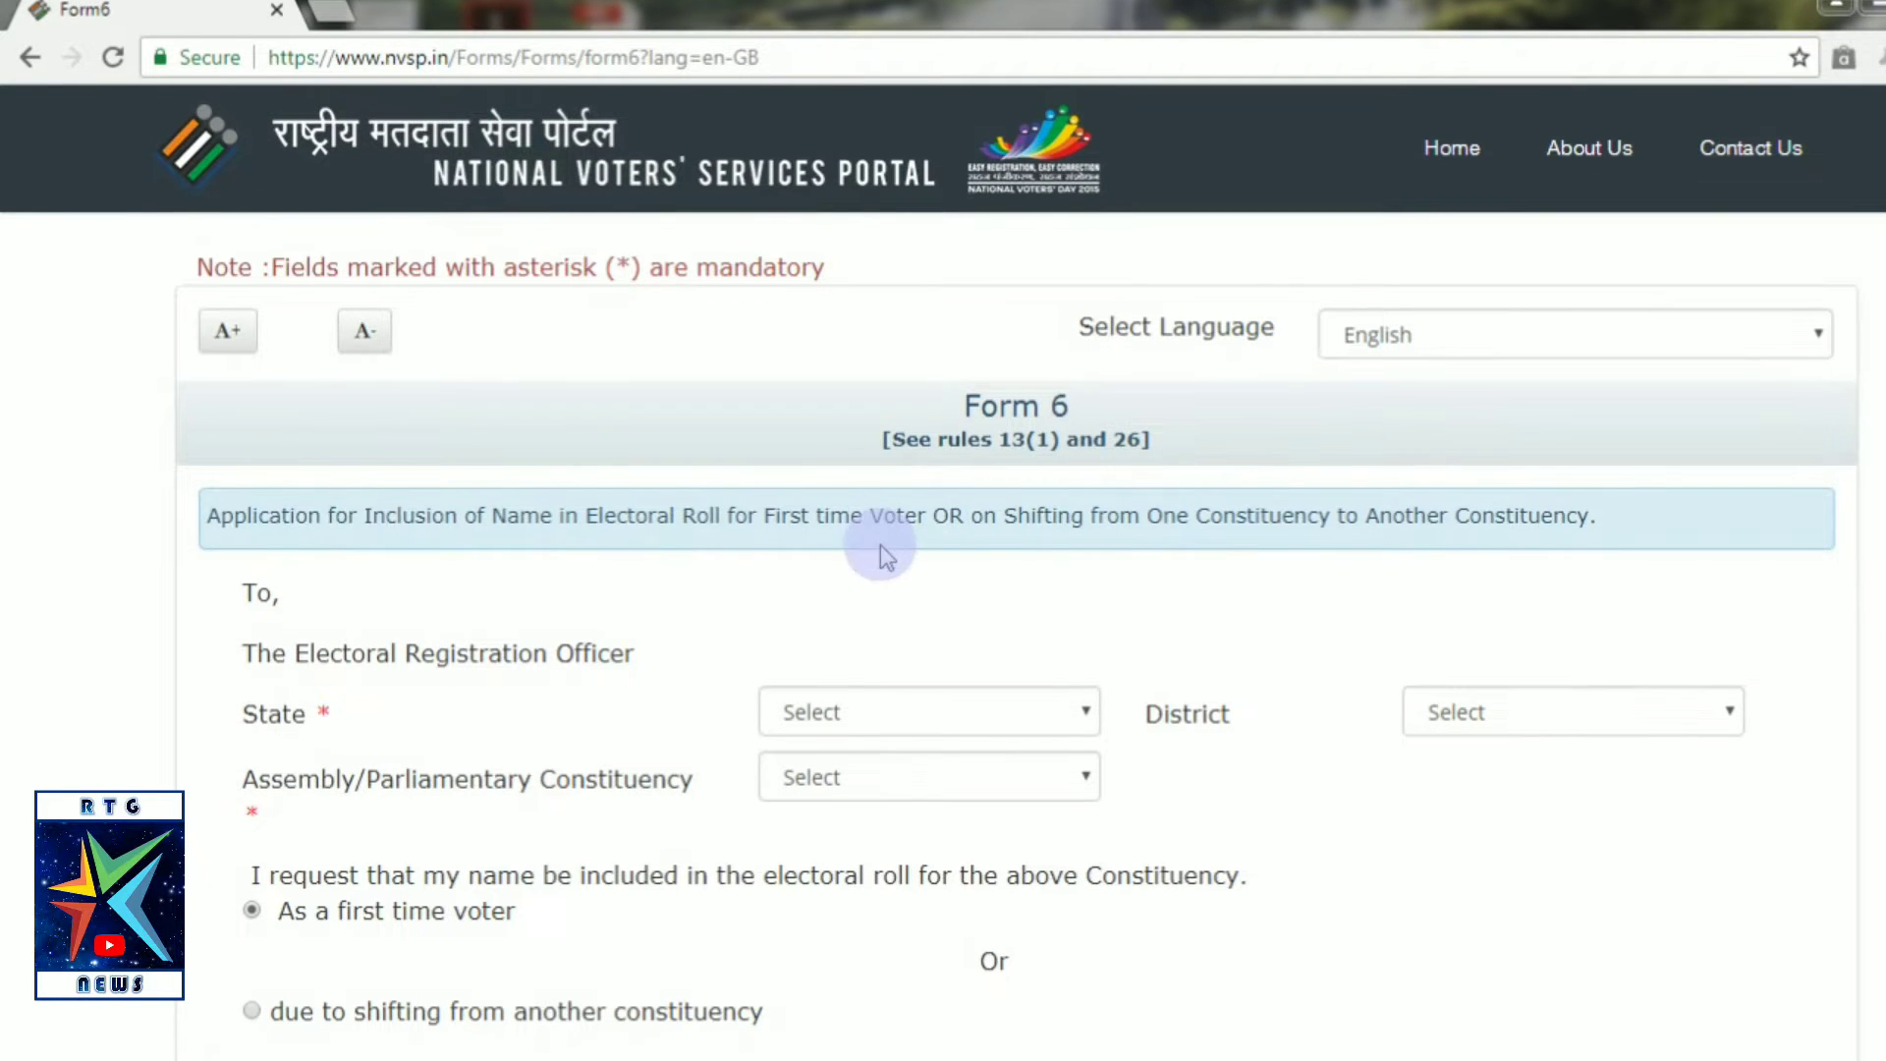
pyautogui.doubleClick(933, 534)
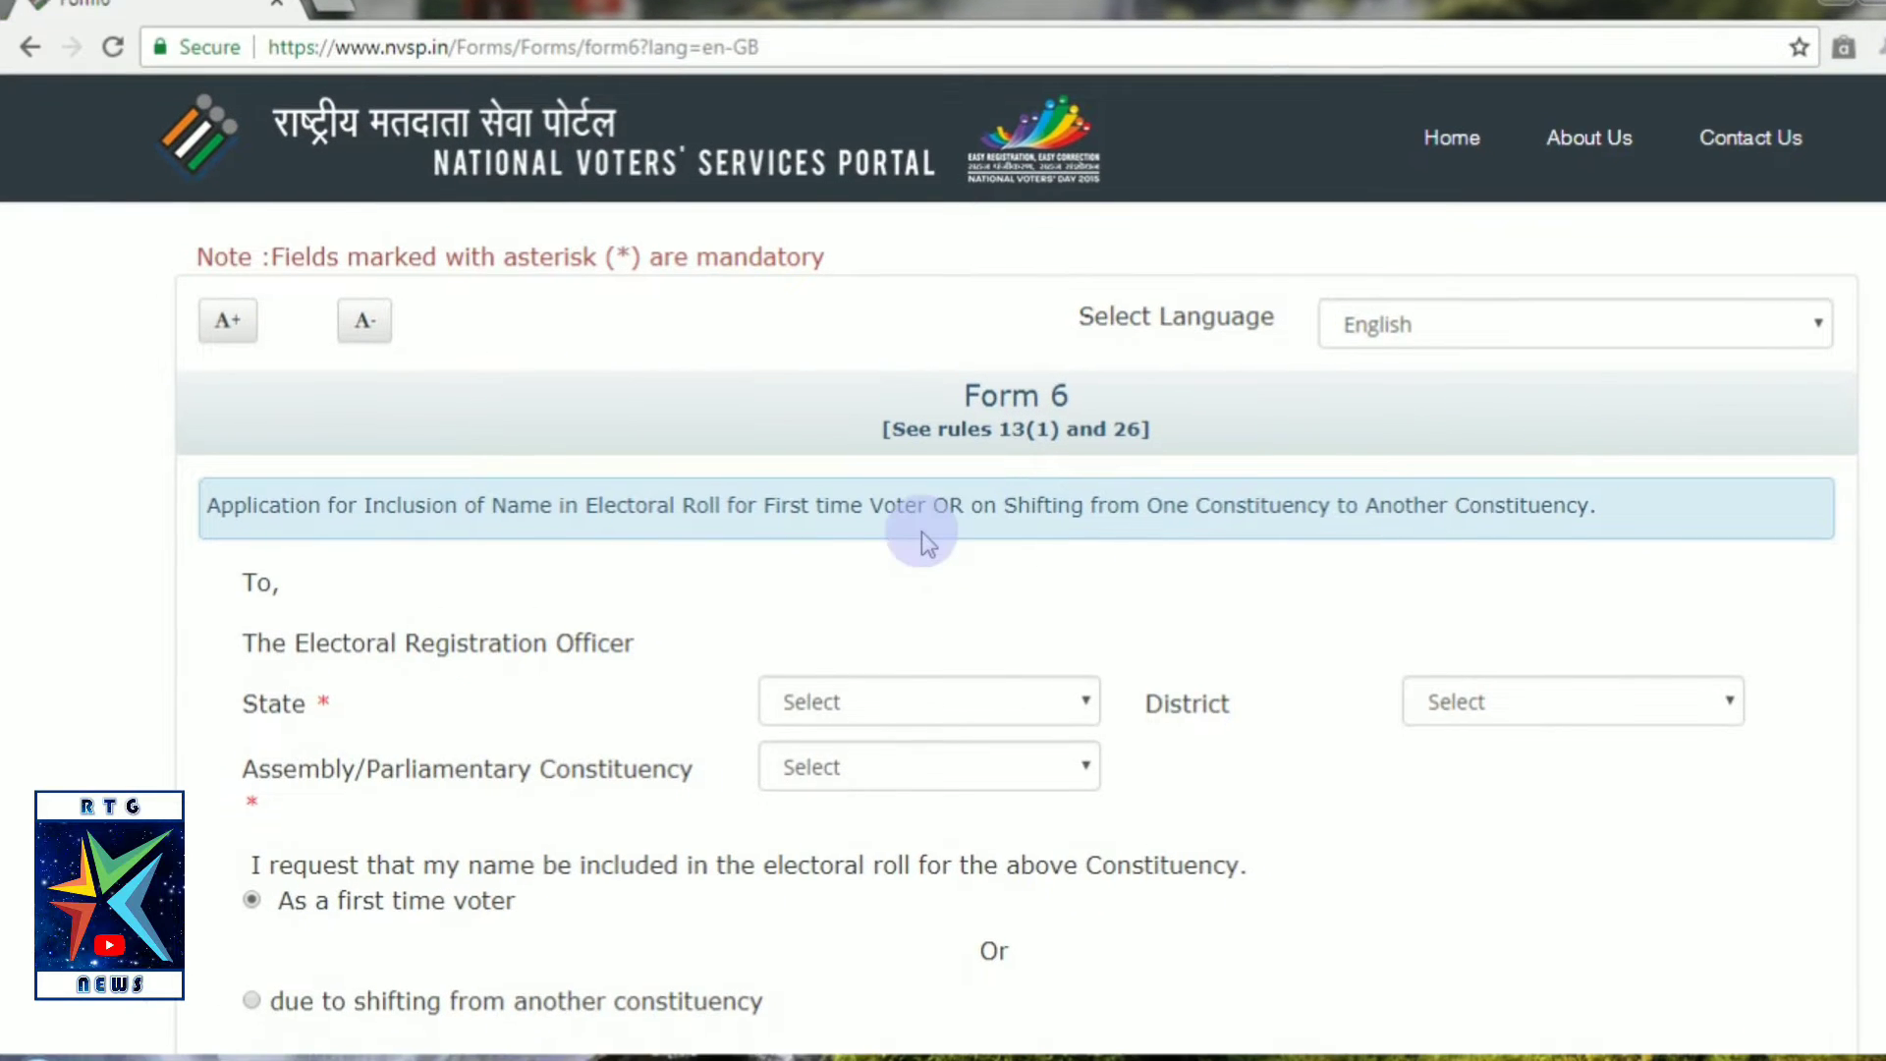
pyautogui.moveTo(948, 531); pyautogui.dragTo(1474, 535)
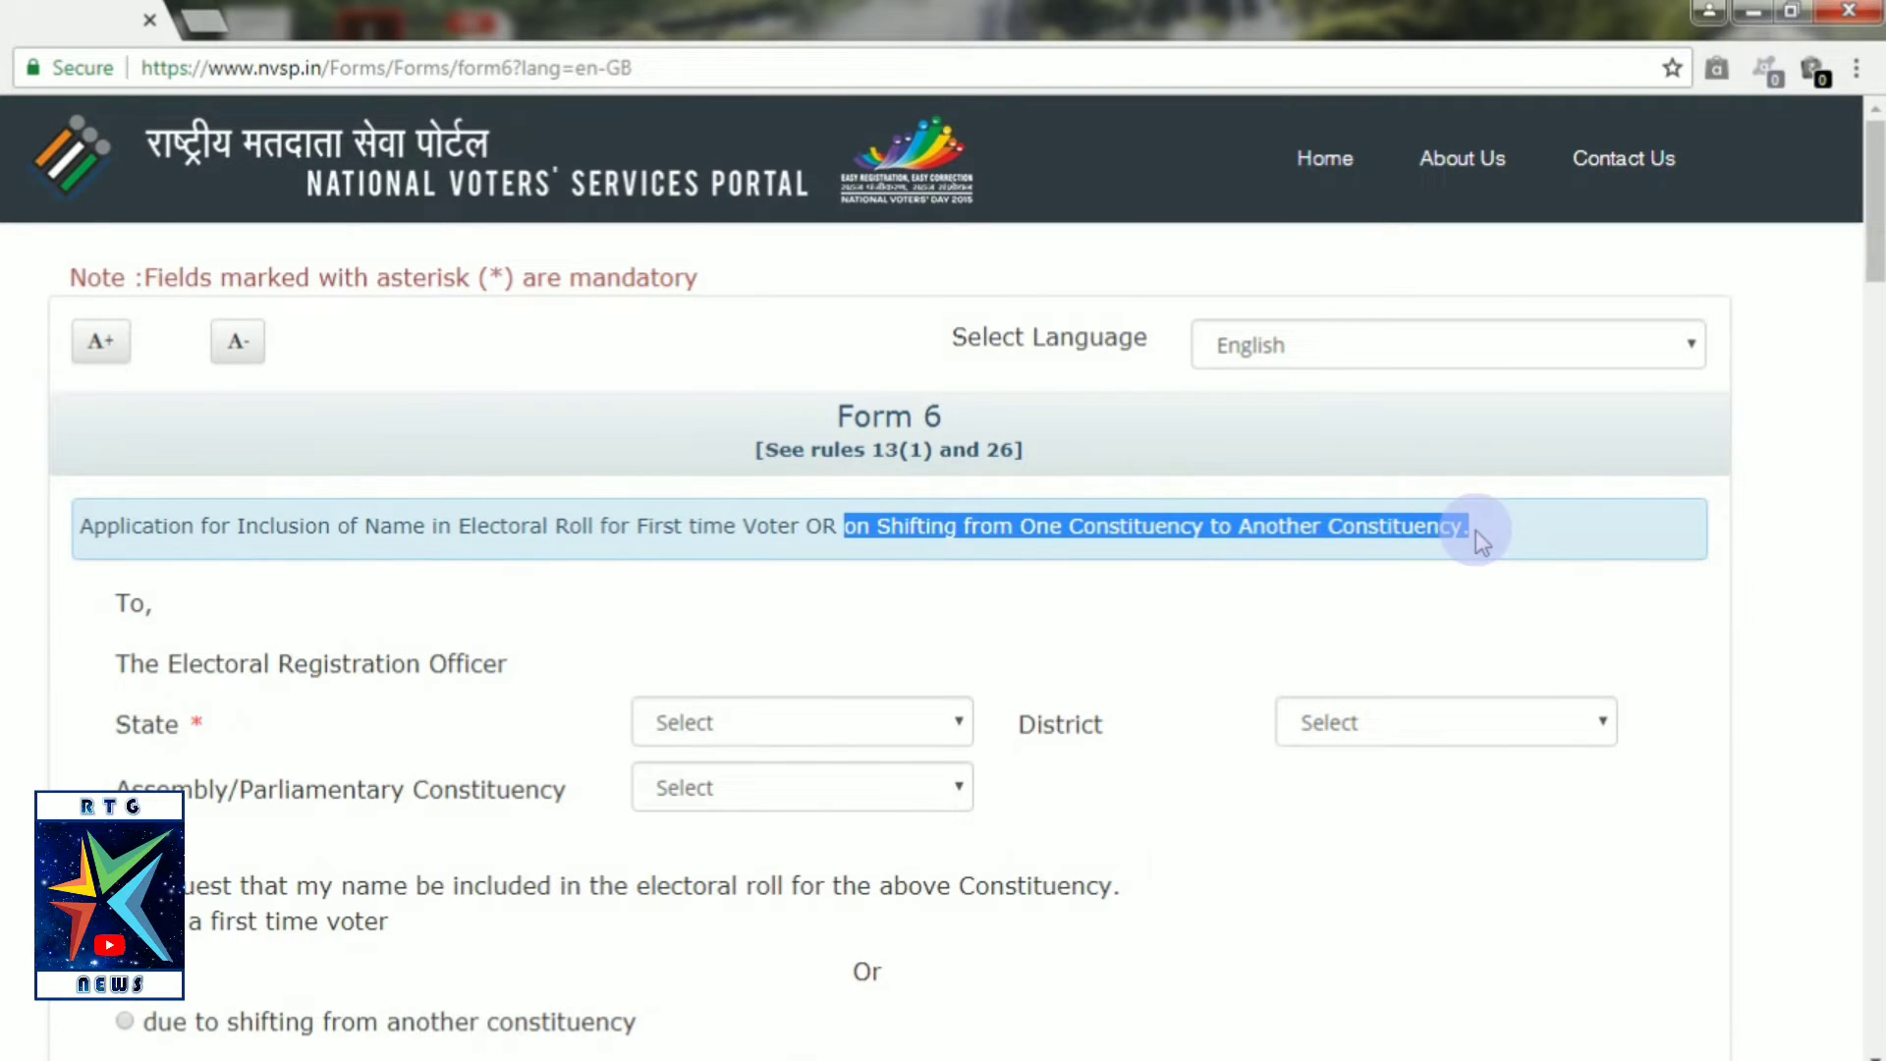
pyautogui.moveTo(1475, 533); pyautogui.dragTo(1488, 550)
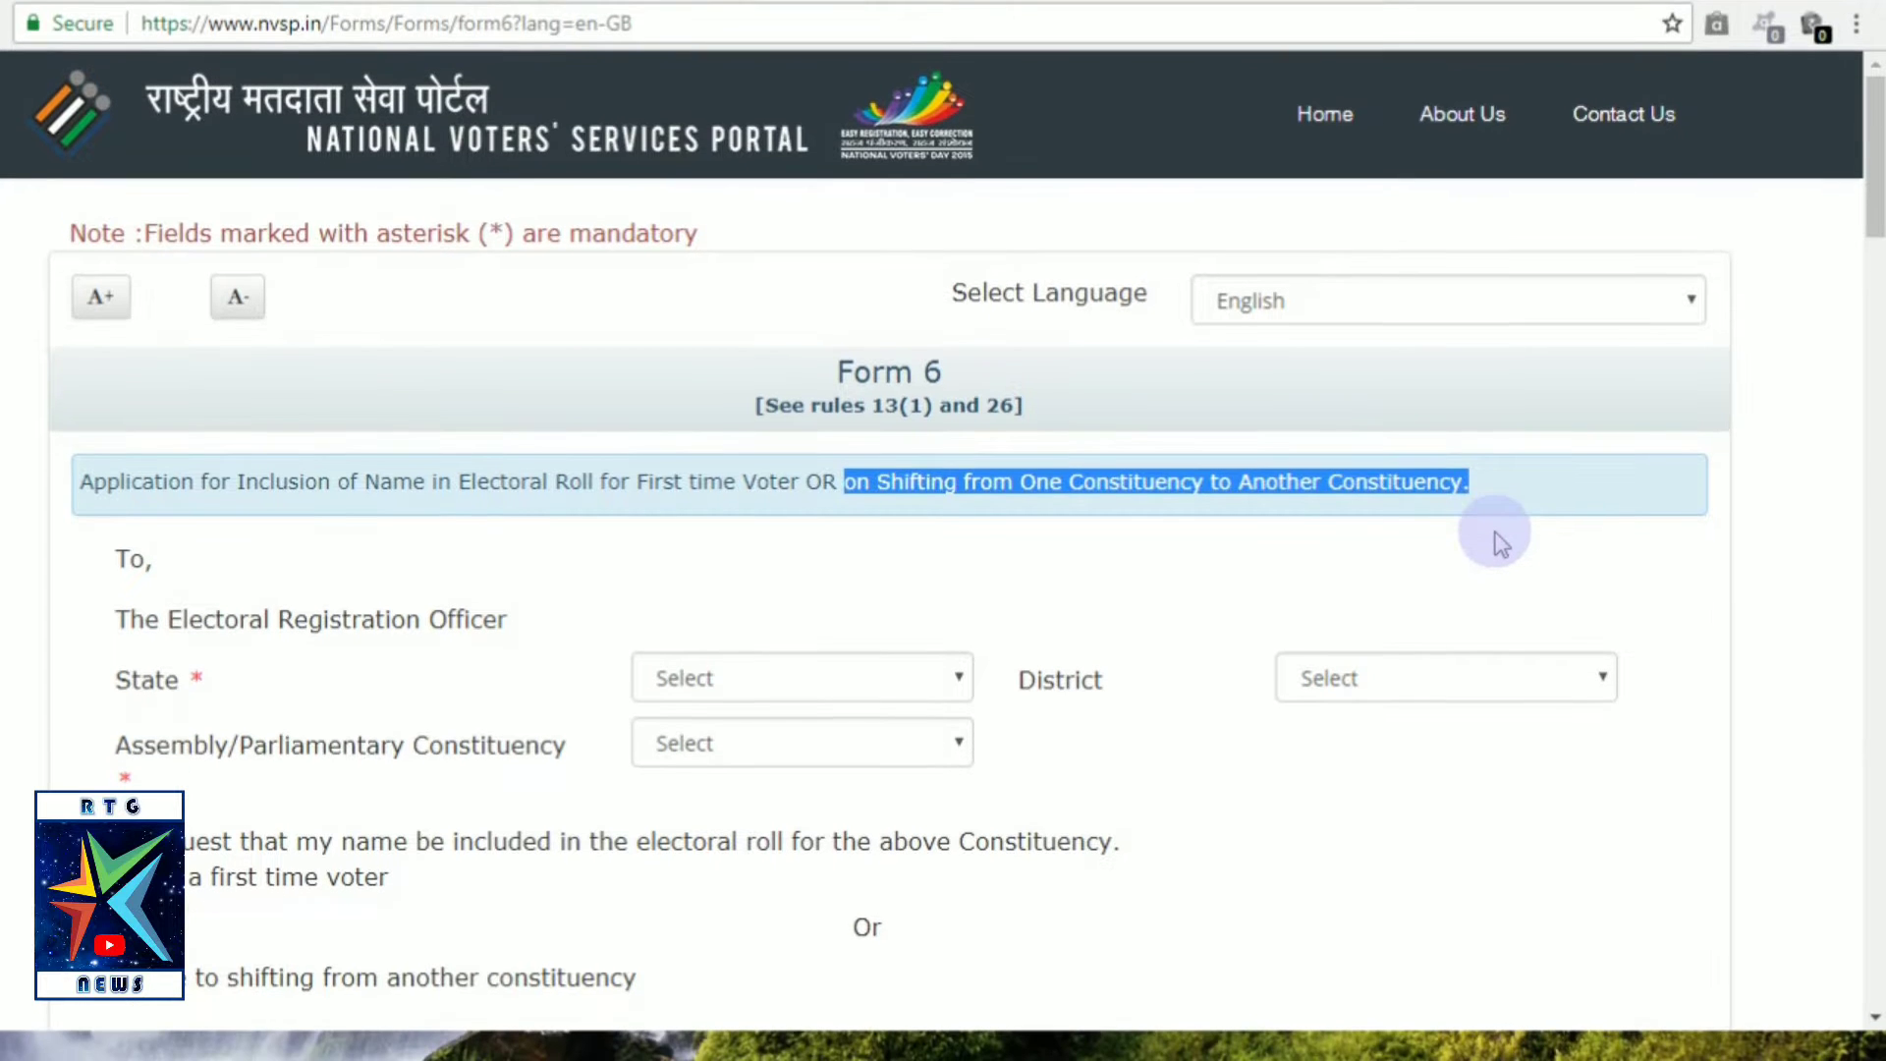
pyautogui.click(1495, 534)
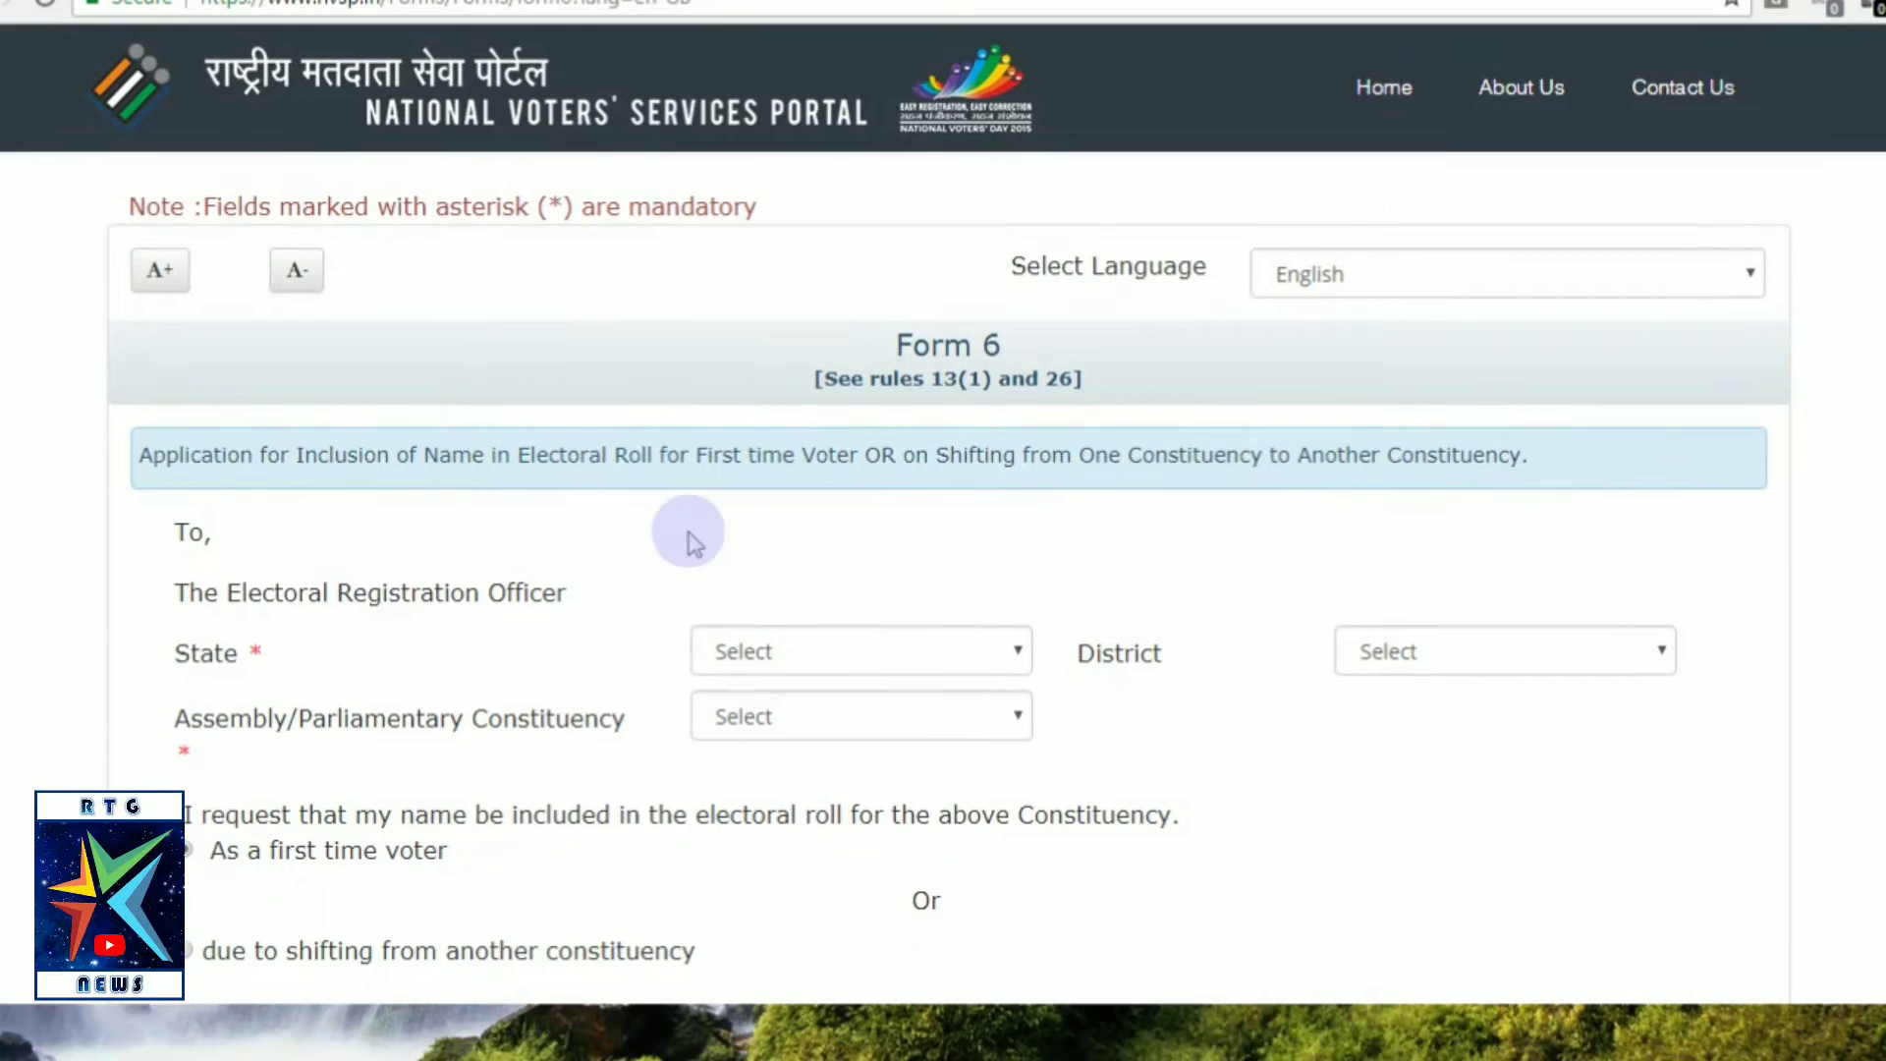
# Browse the list of states available in the State field without choosing one.
pyautogui.scroll(-1, 270, 562)
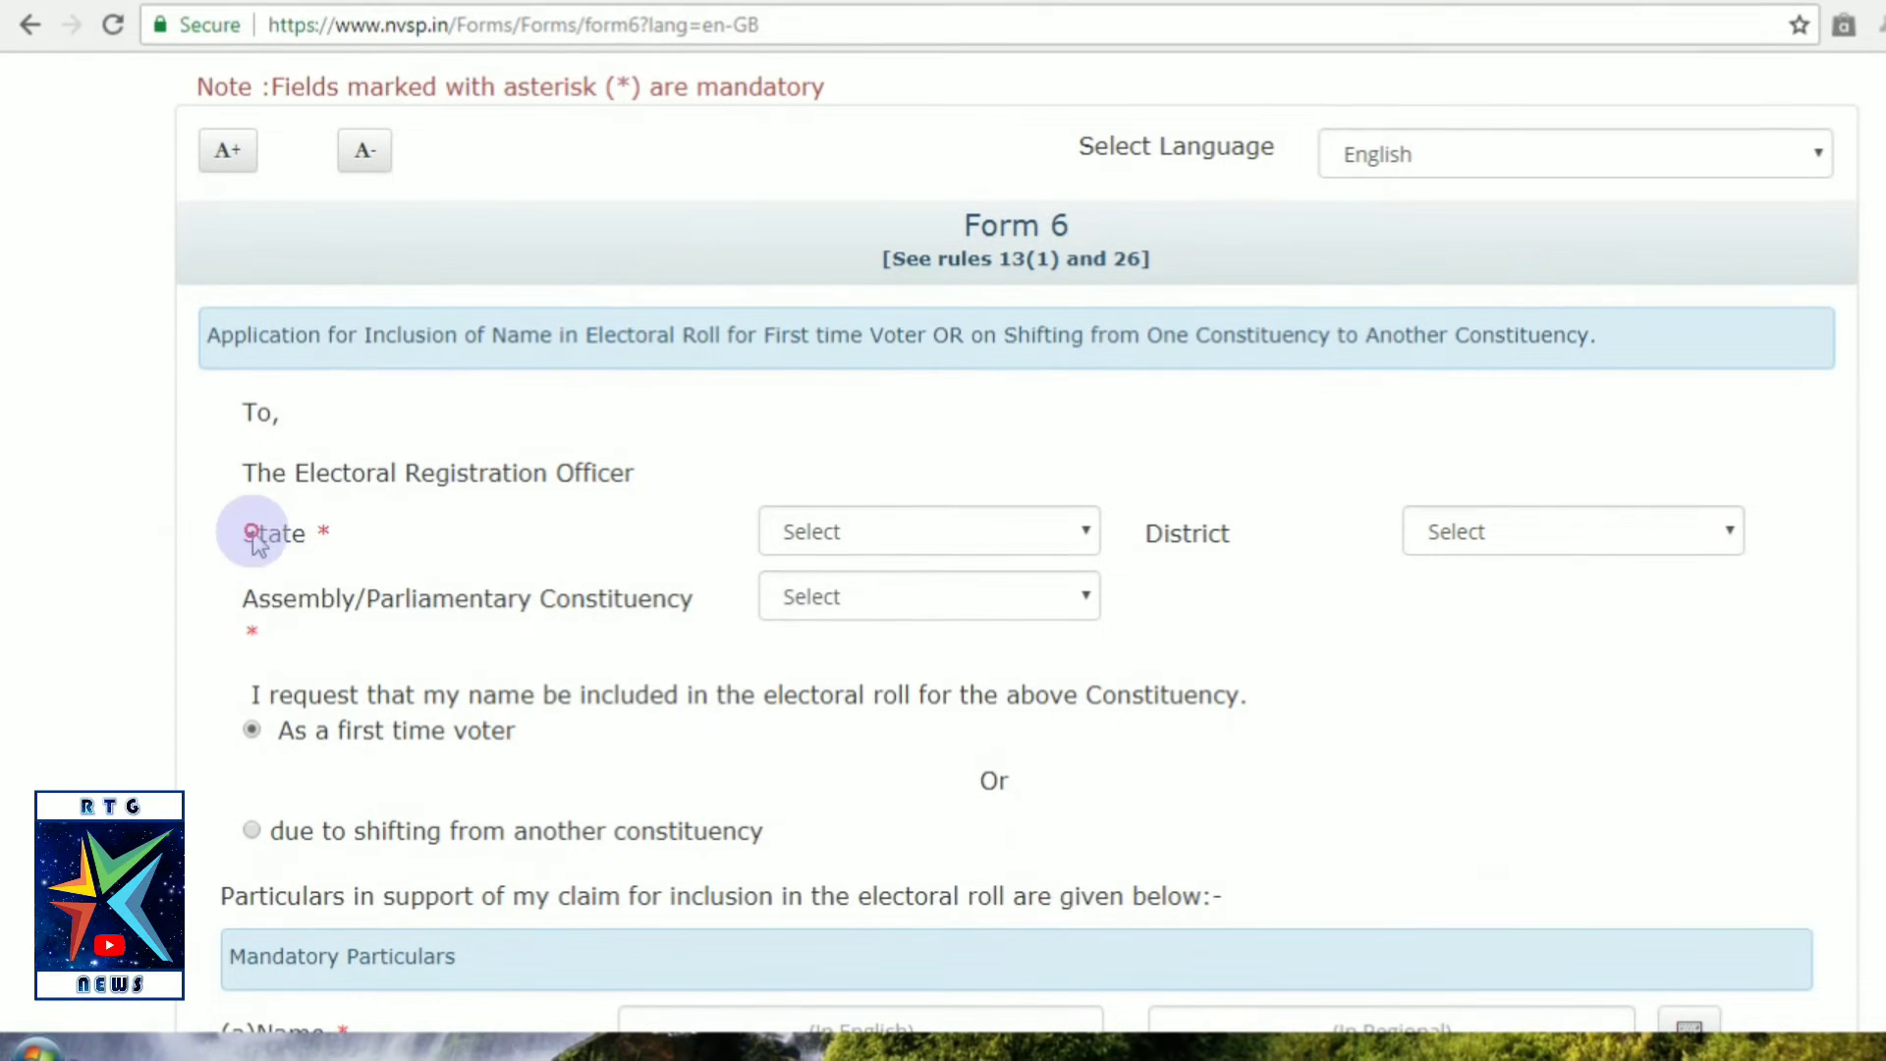
pyautogui.moveTo(252, 534); pyautogui.dragTo(340, 548)
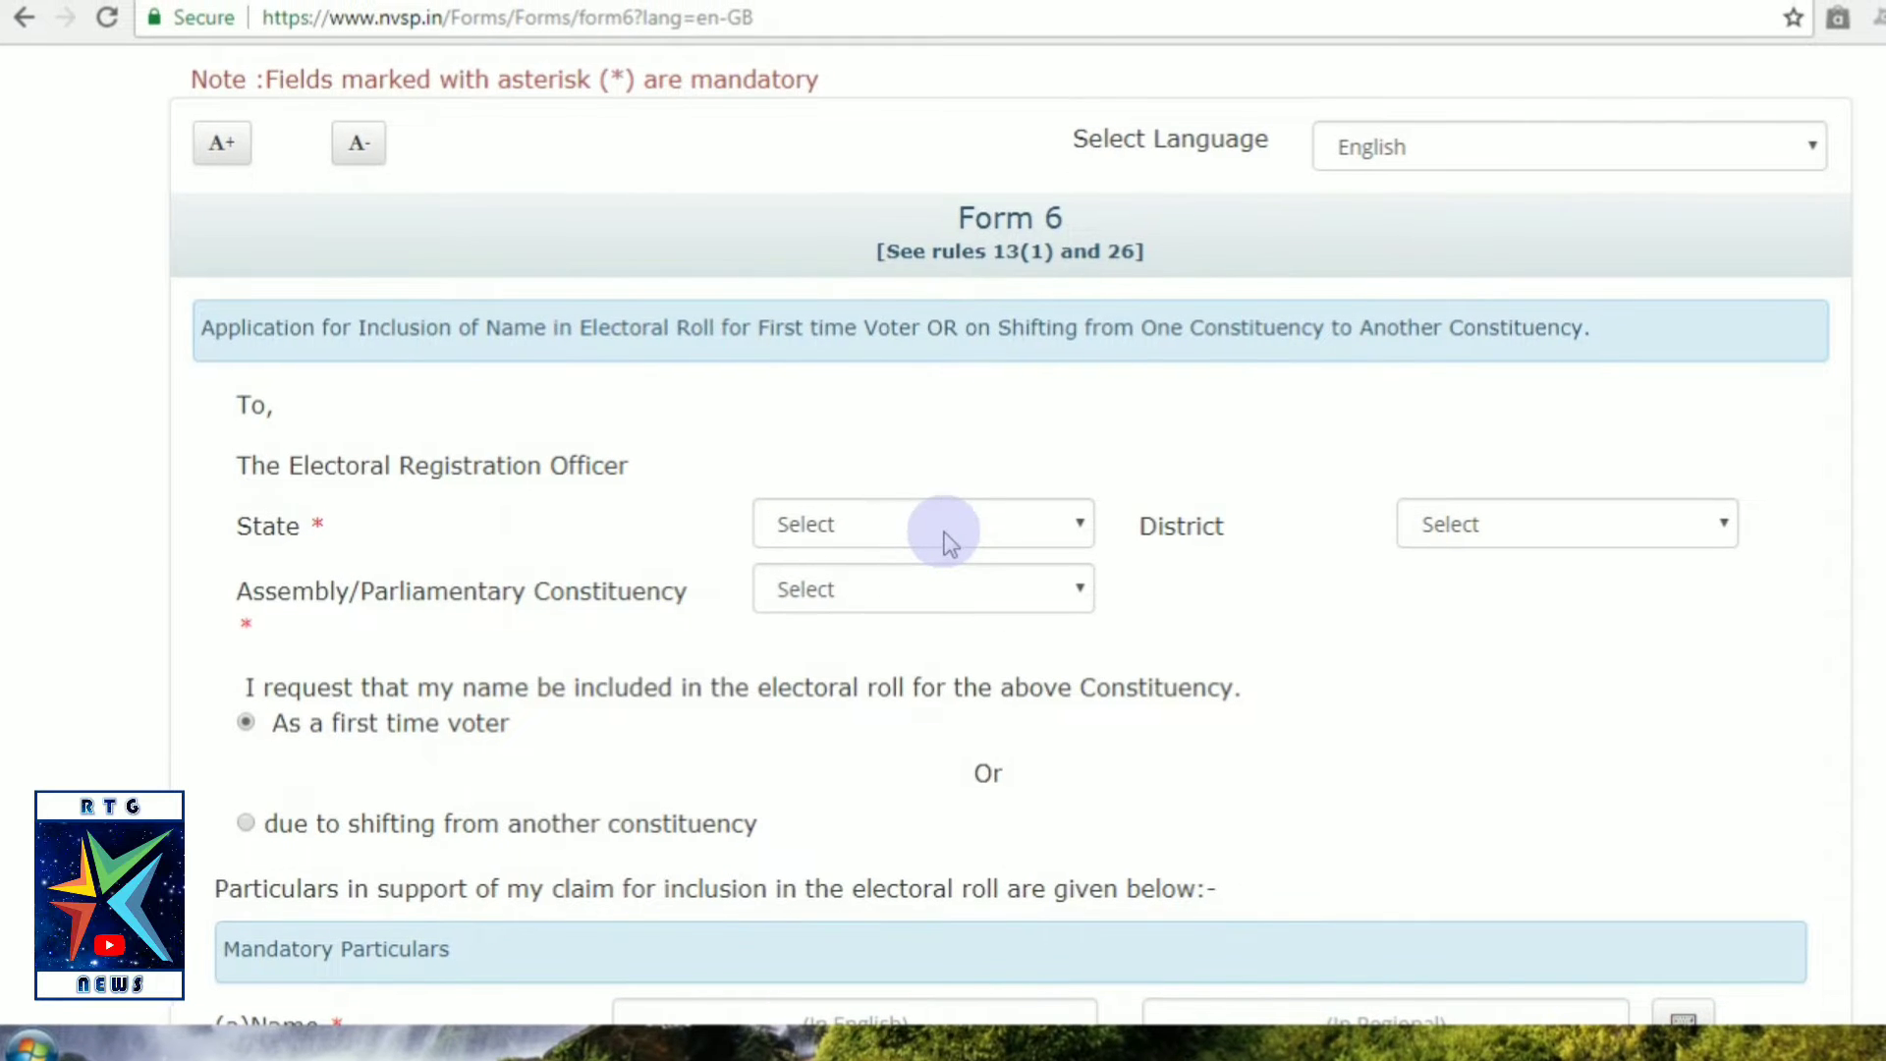
pyautogui.click(949, 543)
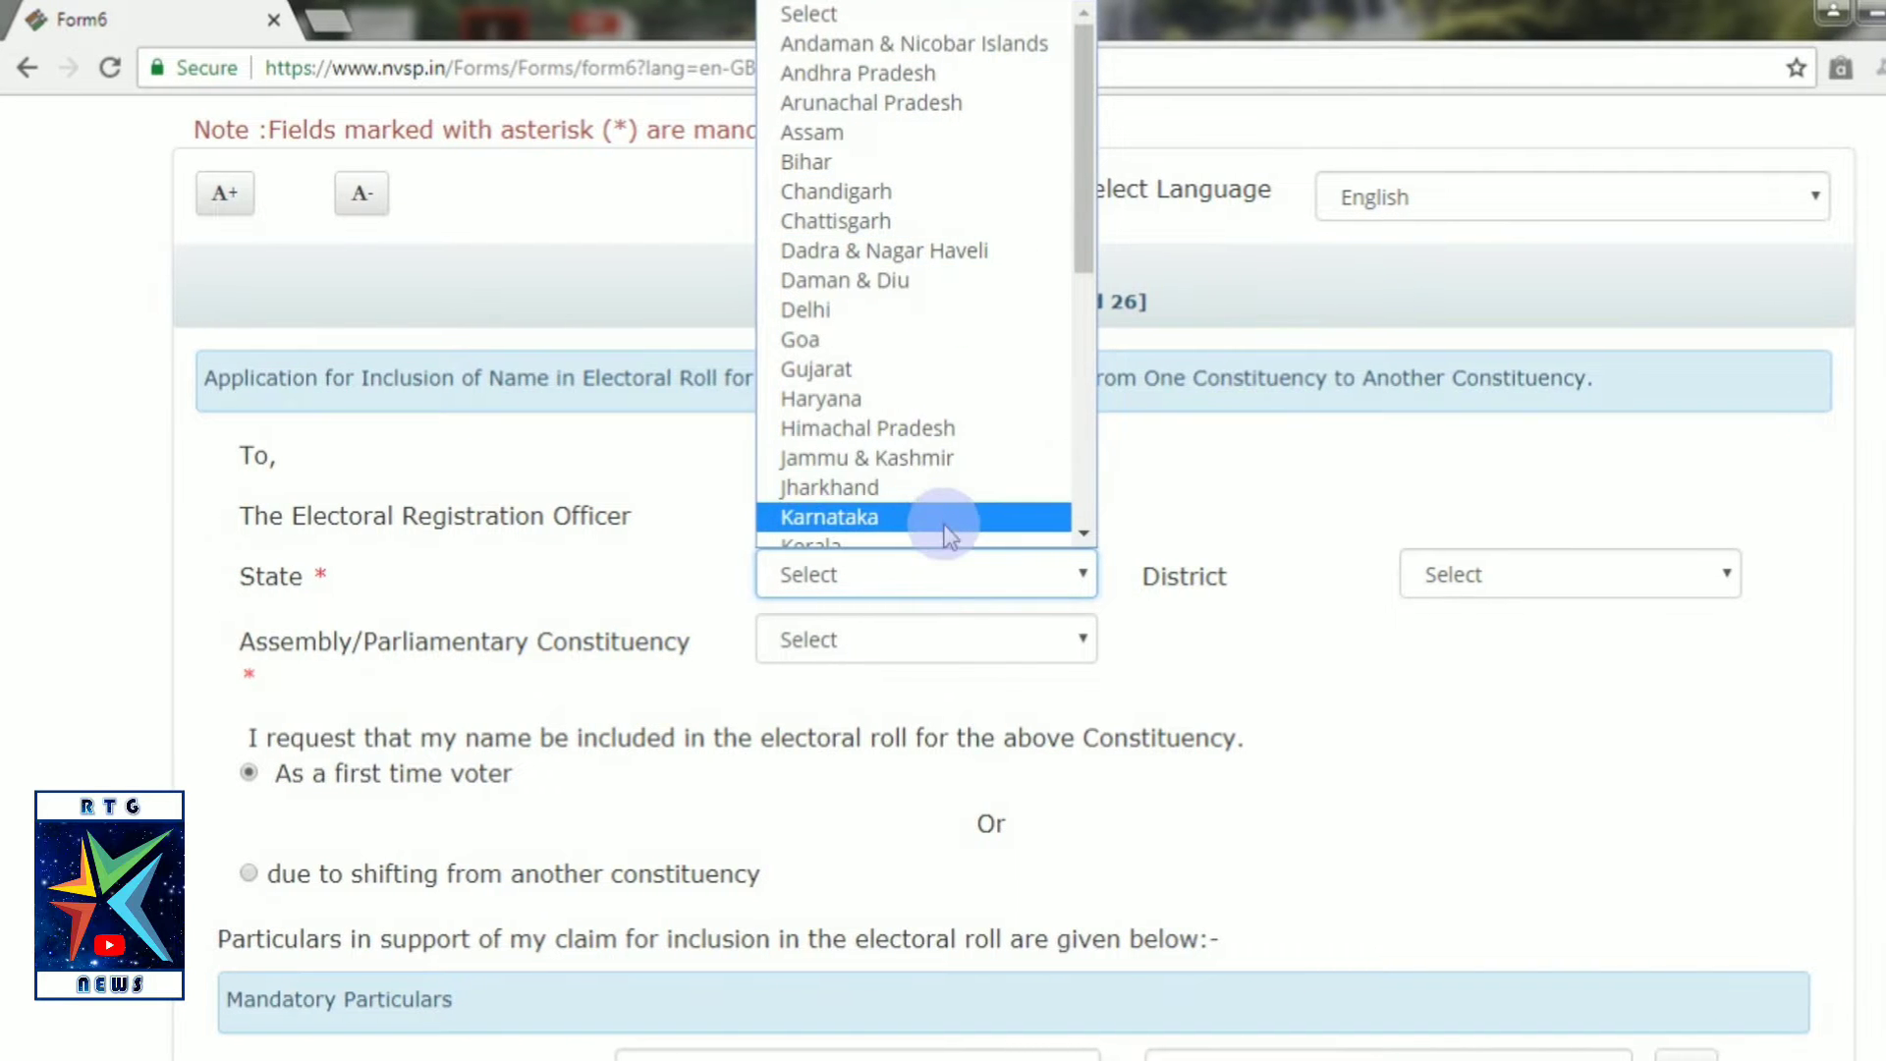
pyautogui.scroll(-3, 949, 528)
pyautogui.scroll(-3, 949, 527)
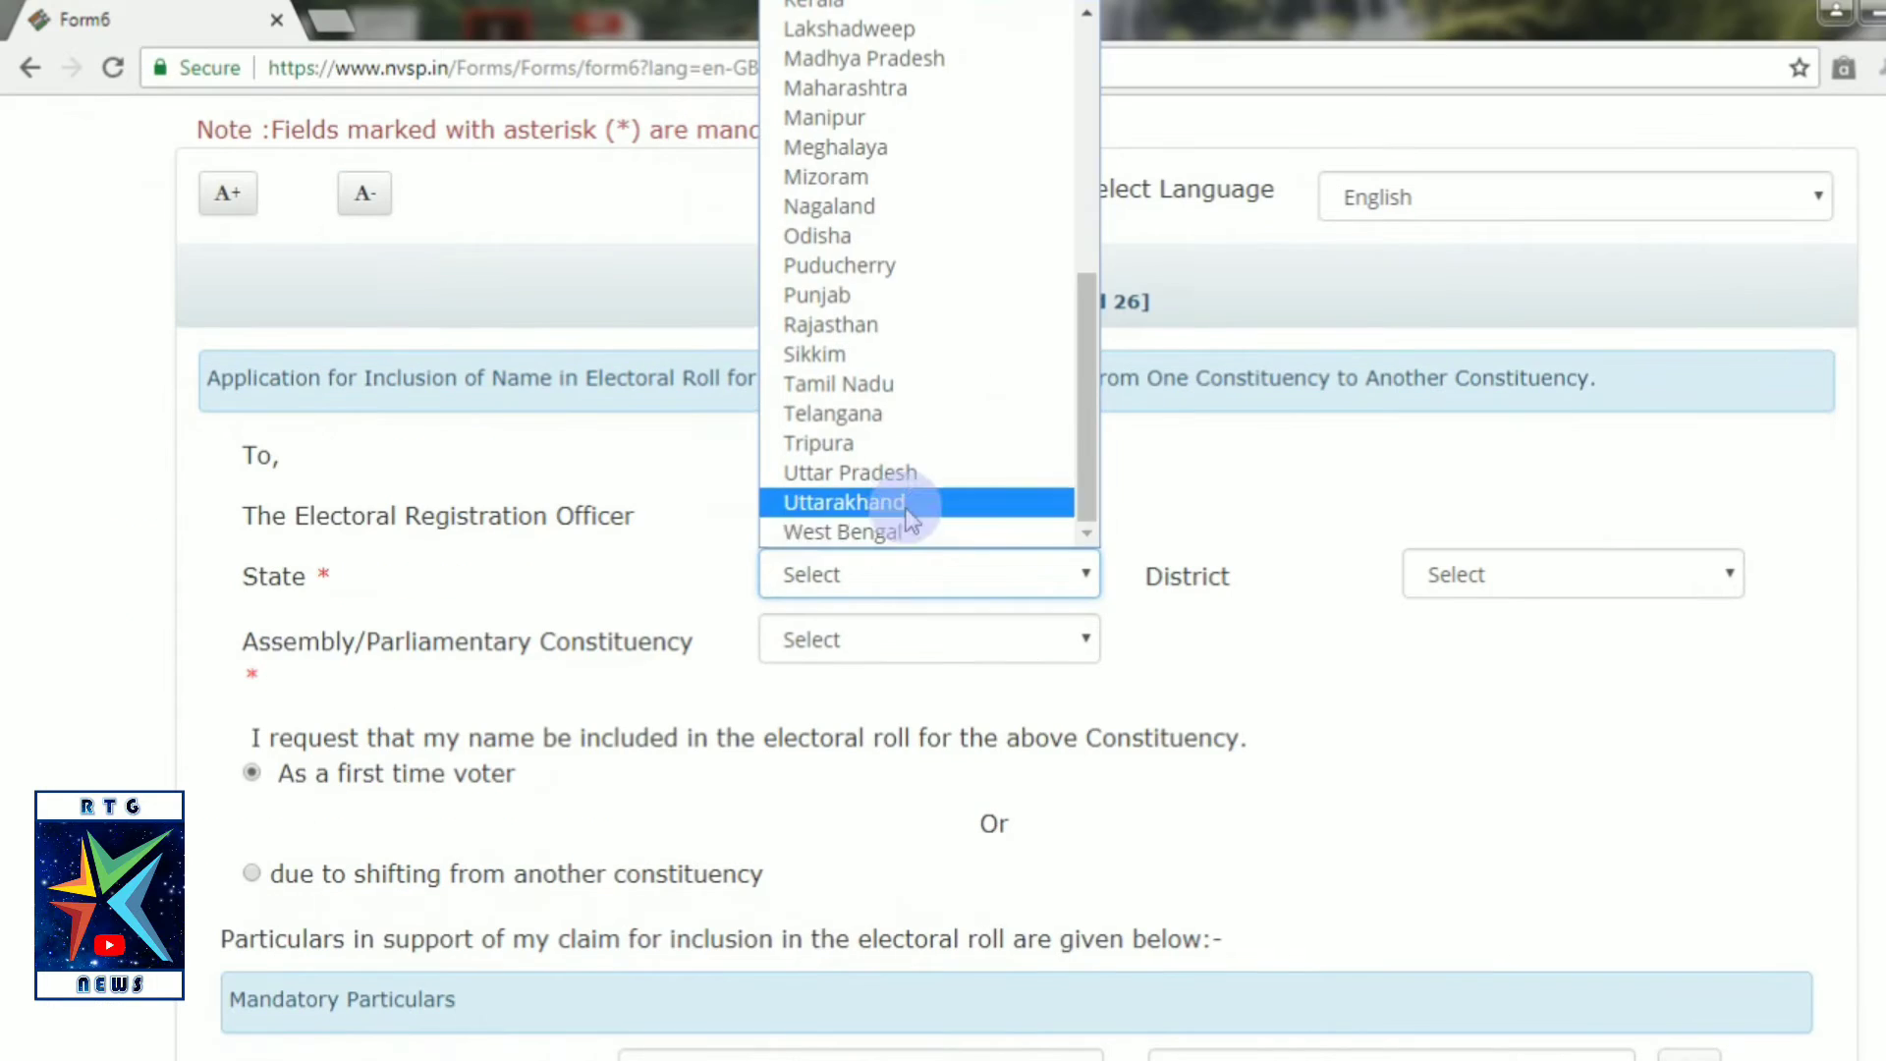
pyautogui.scroll(7, 906, 503)
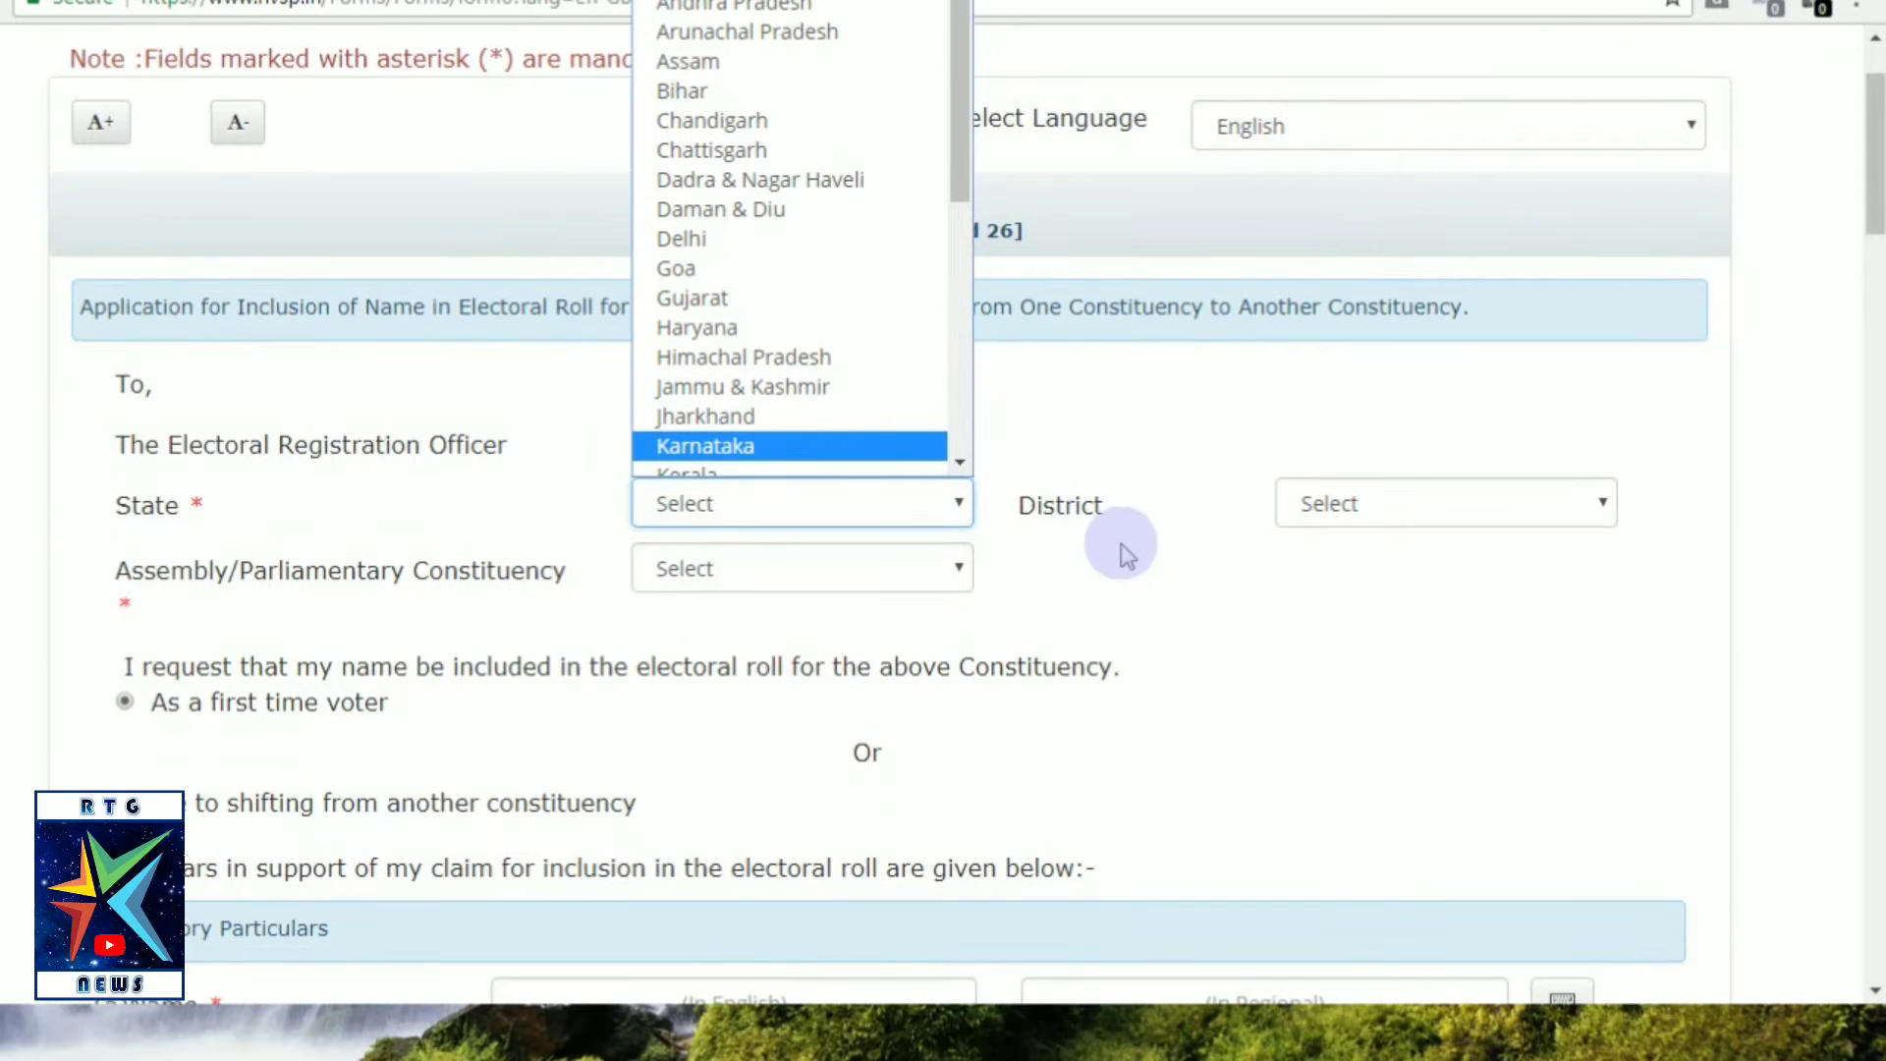
pyautogui.click(1125, 555)
# Examine the District and Assembly/Parliamentary Constituency field labels.
pyautogui.moveTo(1020, 506); pyautogui.dragTo(1110, 538)
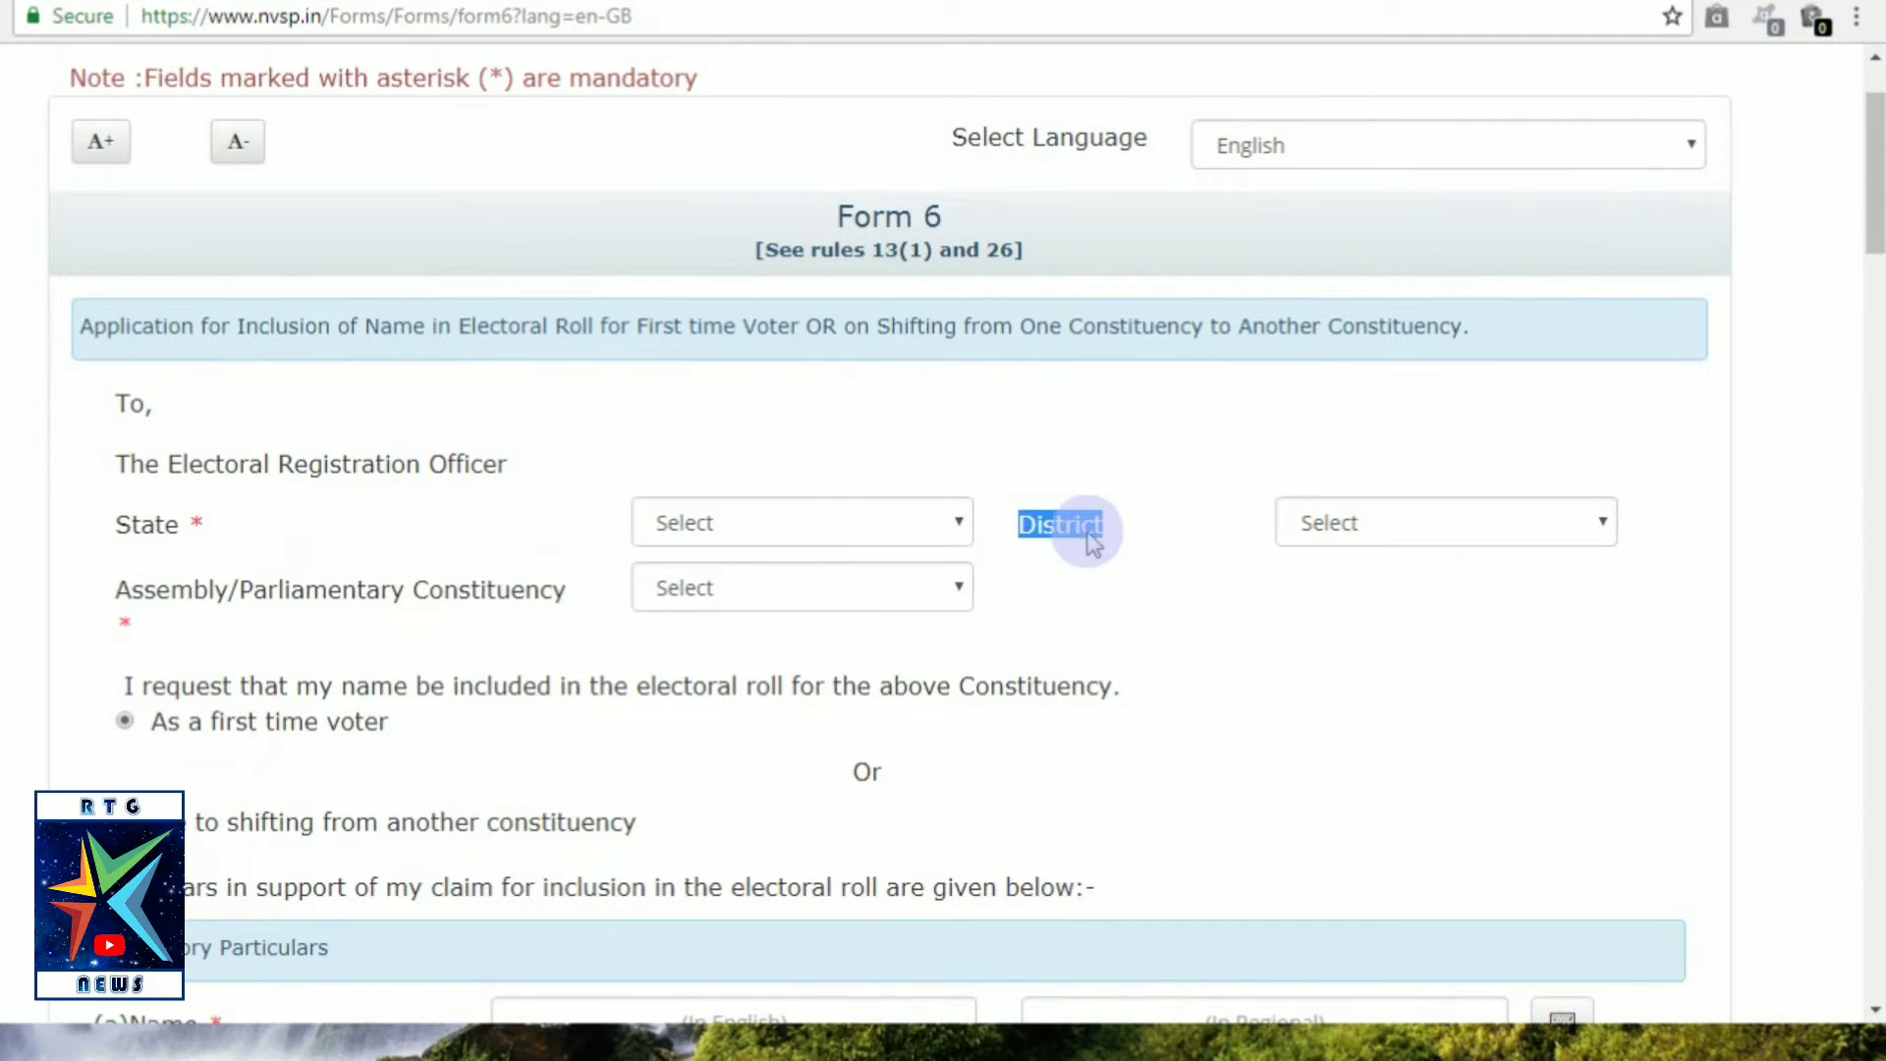
pyautogui.moveTo(245, 580); pyautogui.dragTo(665, 598)
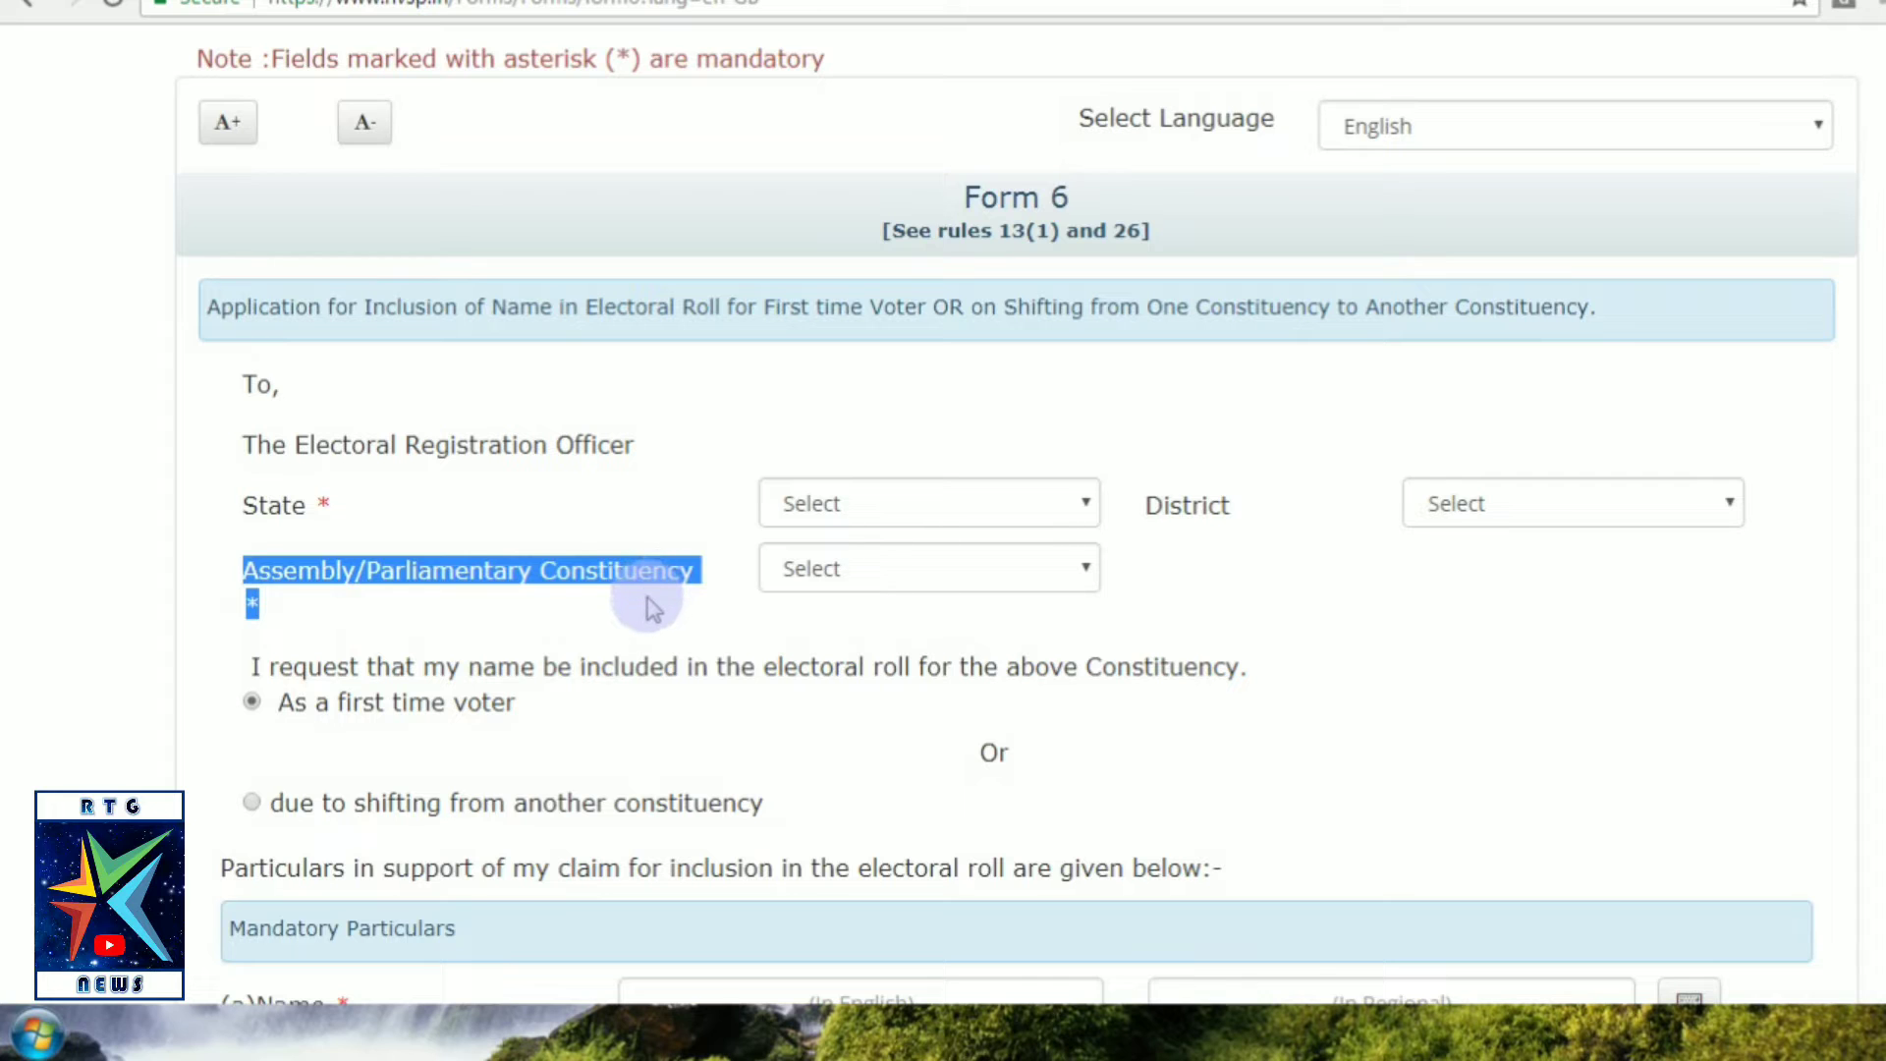
pyautogui.click(648, 607)
# Read the electoral roll inclusion request and its two options, first time voter or shifting from another constituency.
pyautogui.scroll(-1, 645, 603)
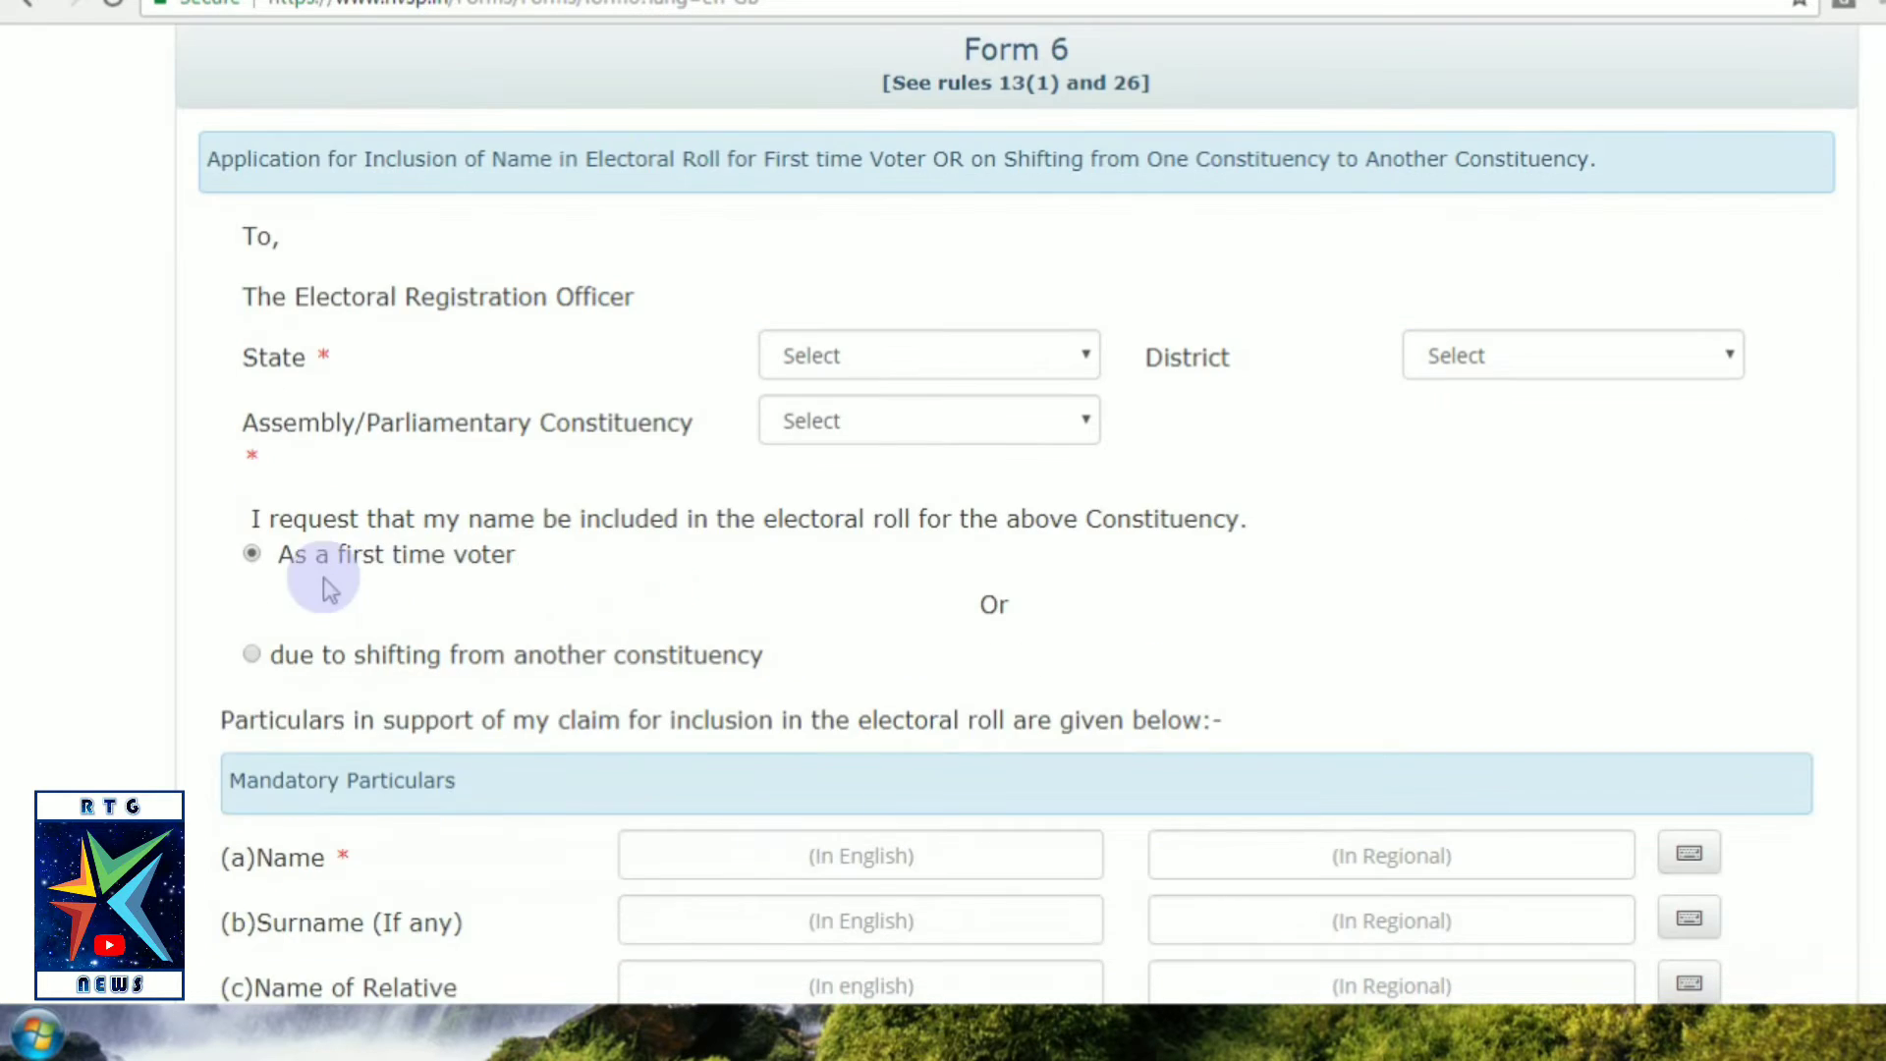
pyautogui.moveTo(253, 519); pyautogui.dragTo(1192, 529)
pyautogui.click(1135, 542)
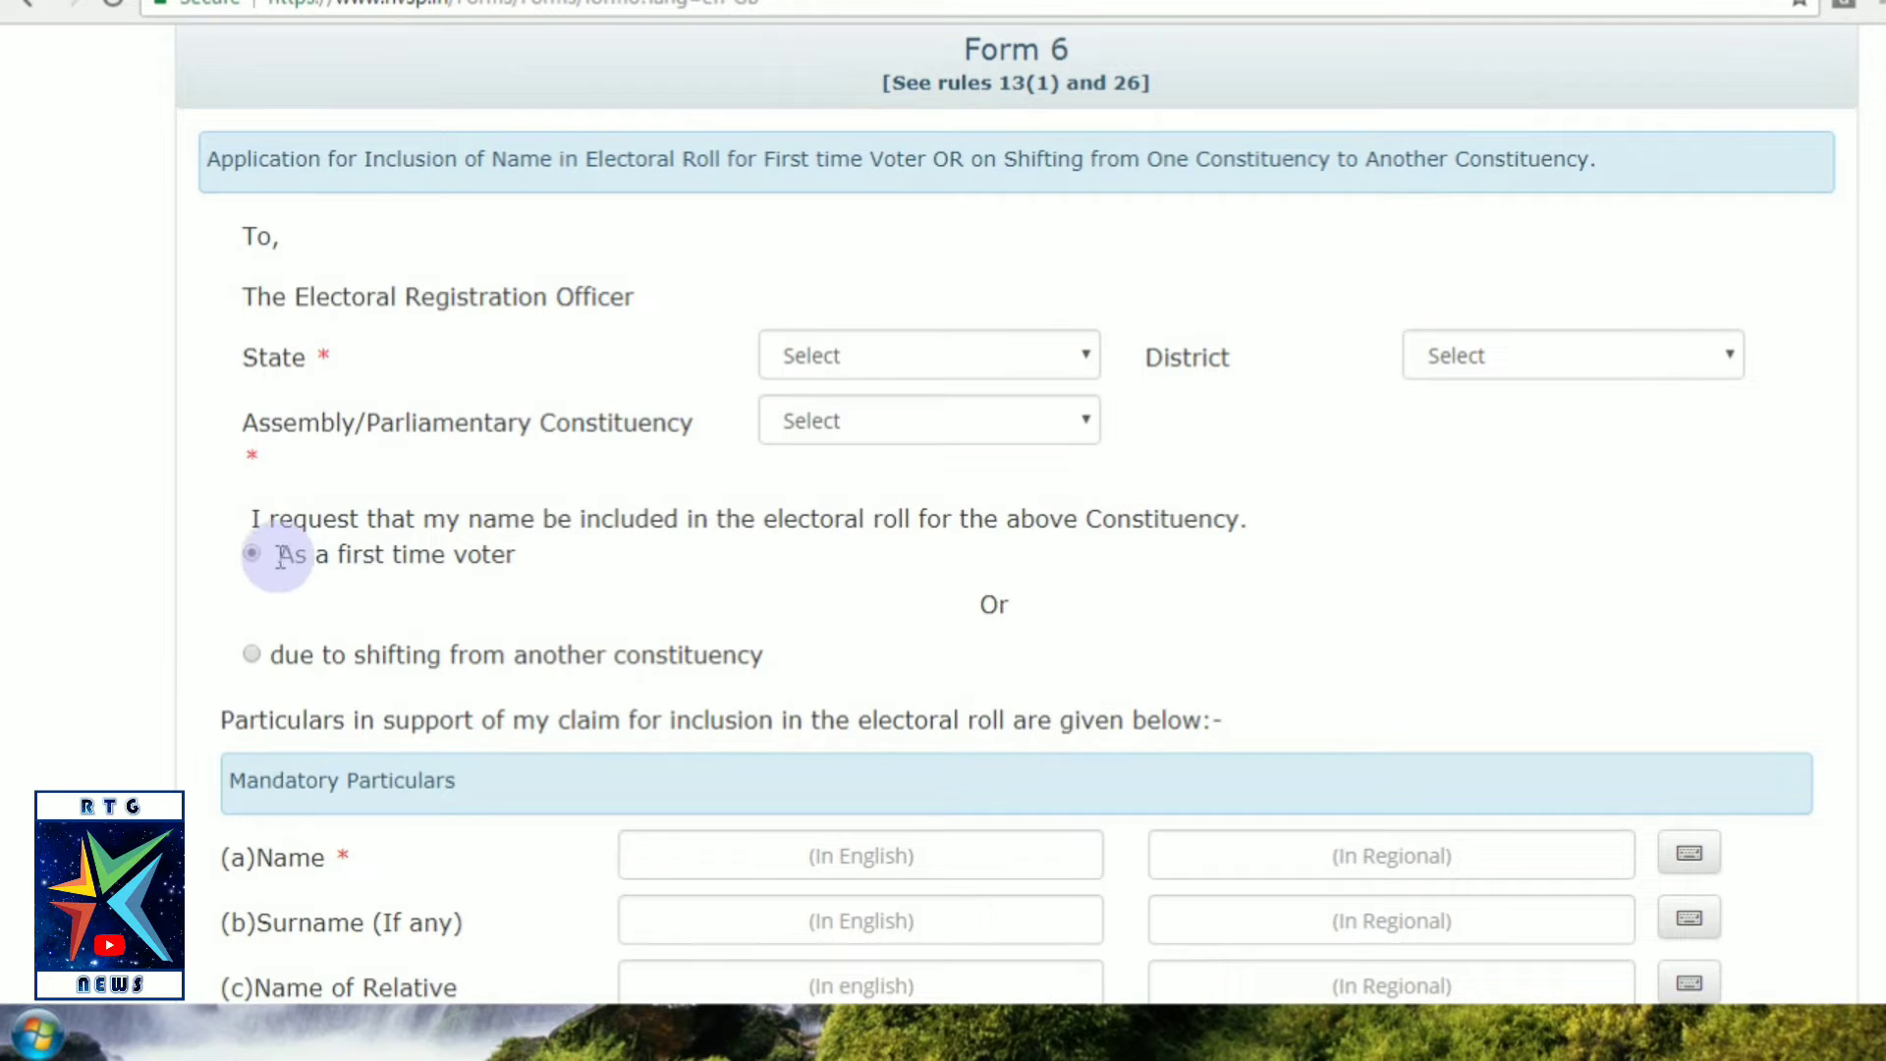
pyautogui.moveTo(285, 557); pyautogui.dragTo(526, 559)
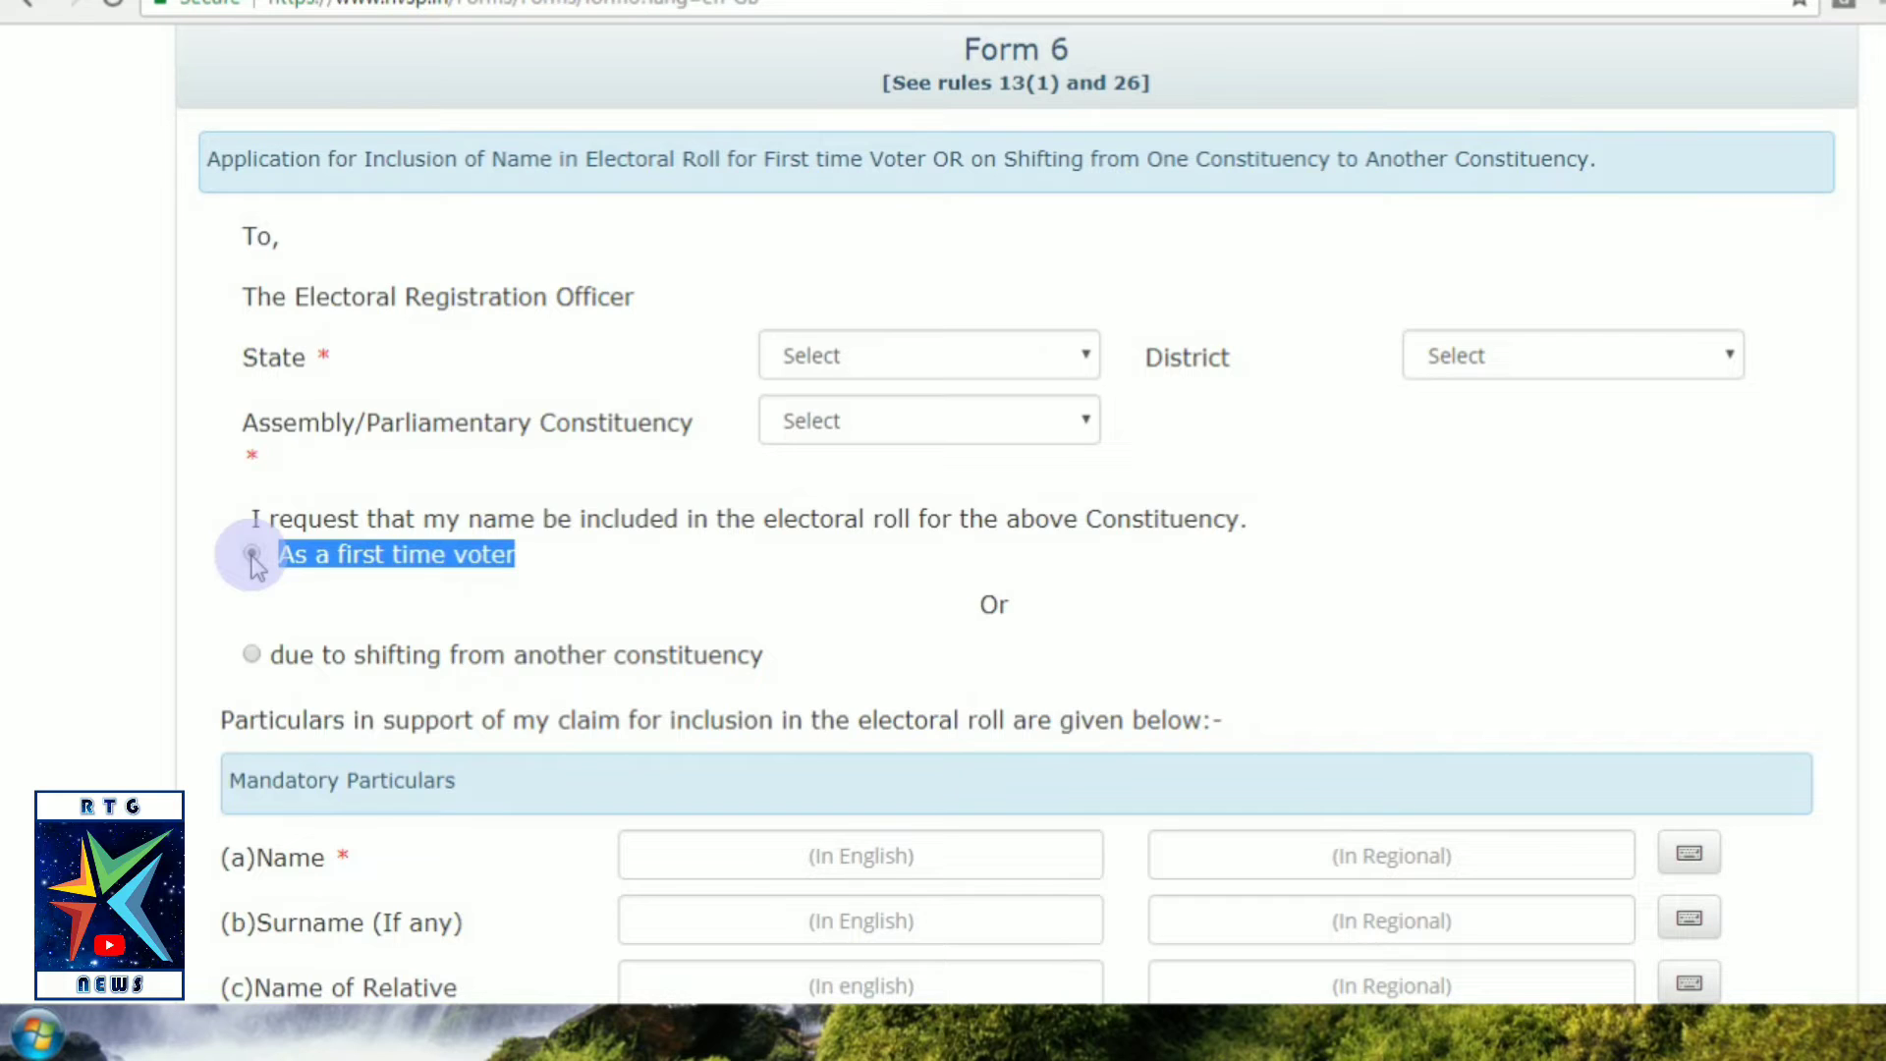
pyautogui.click(339, 591)
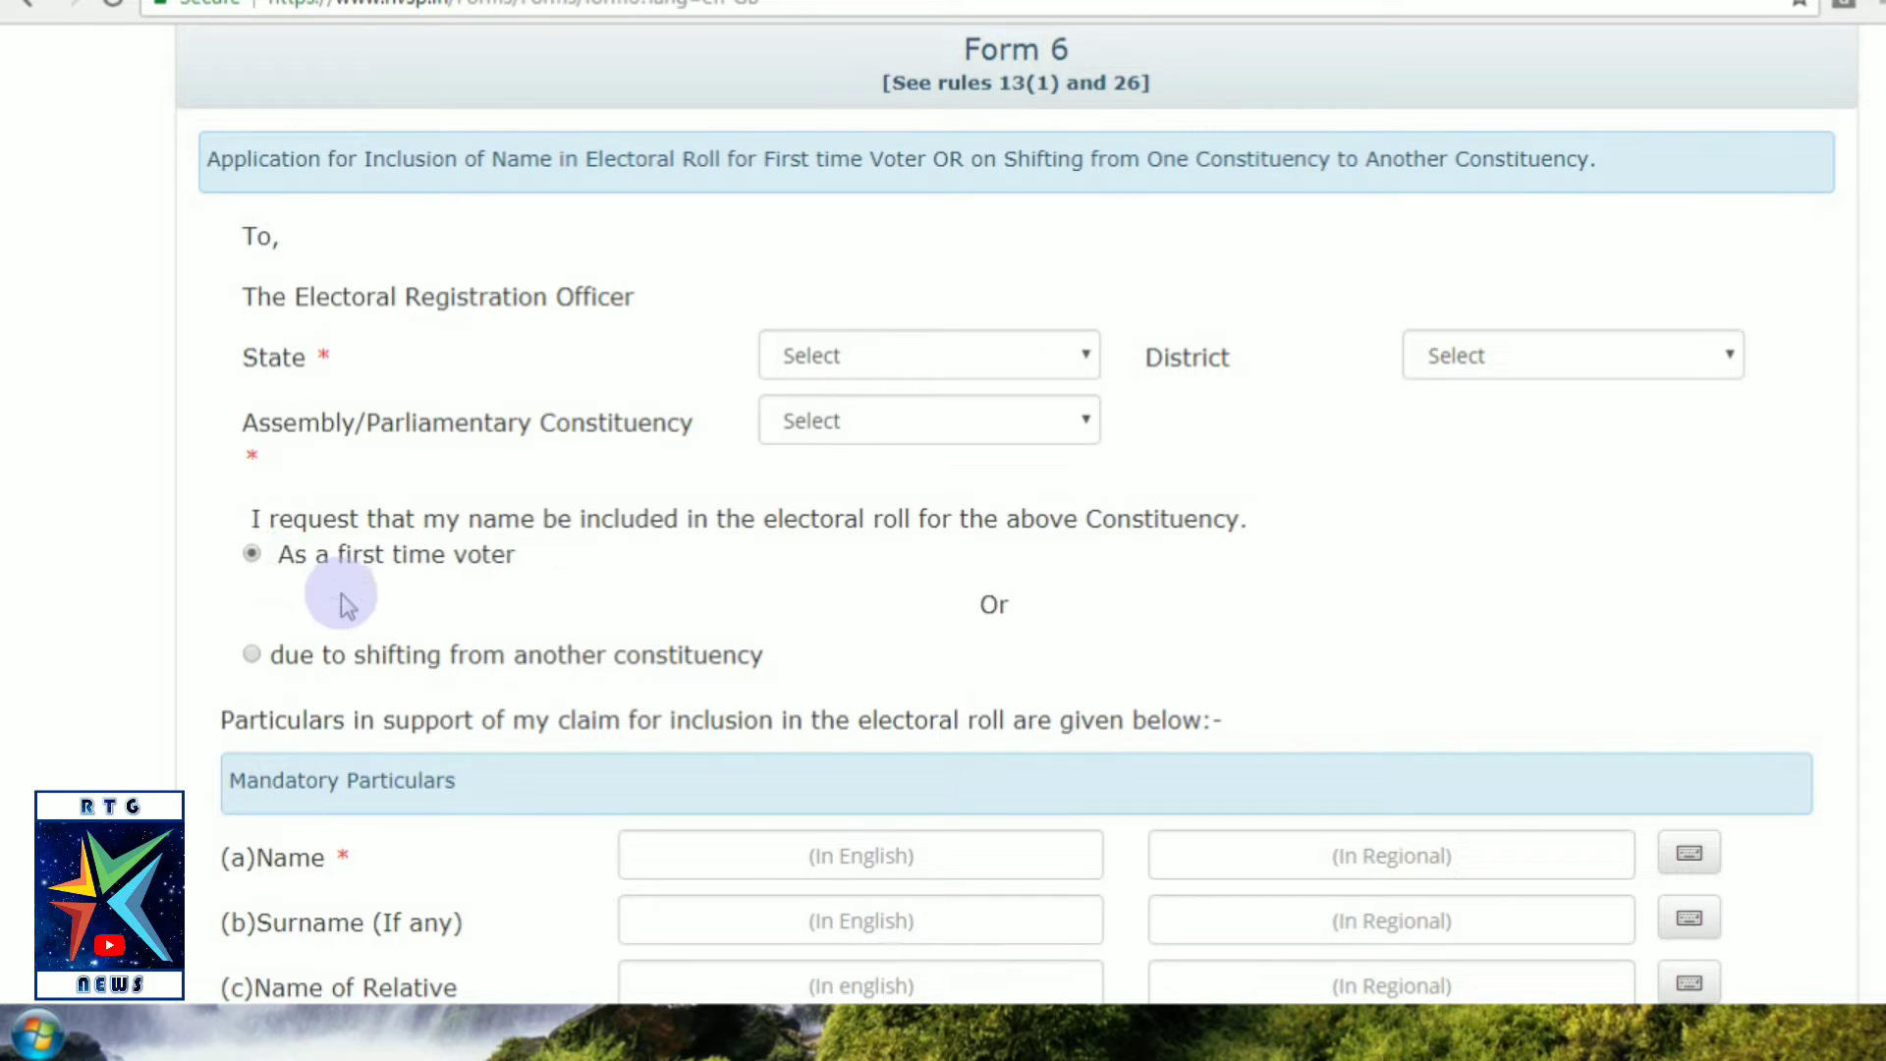
pyautogui.doubleClick(995, 606)
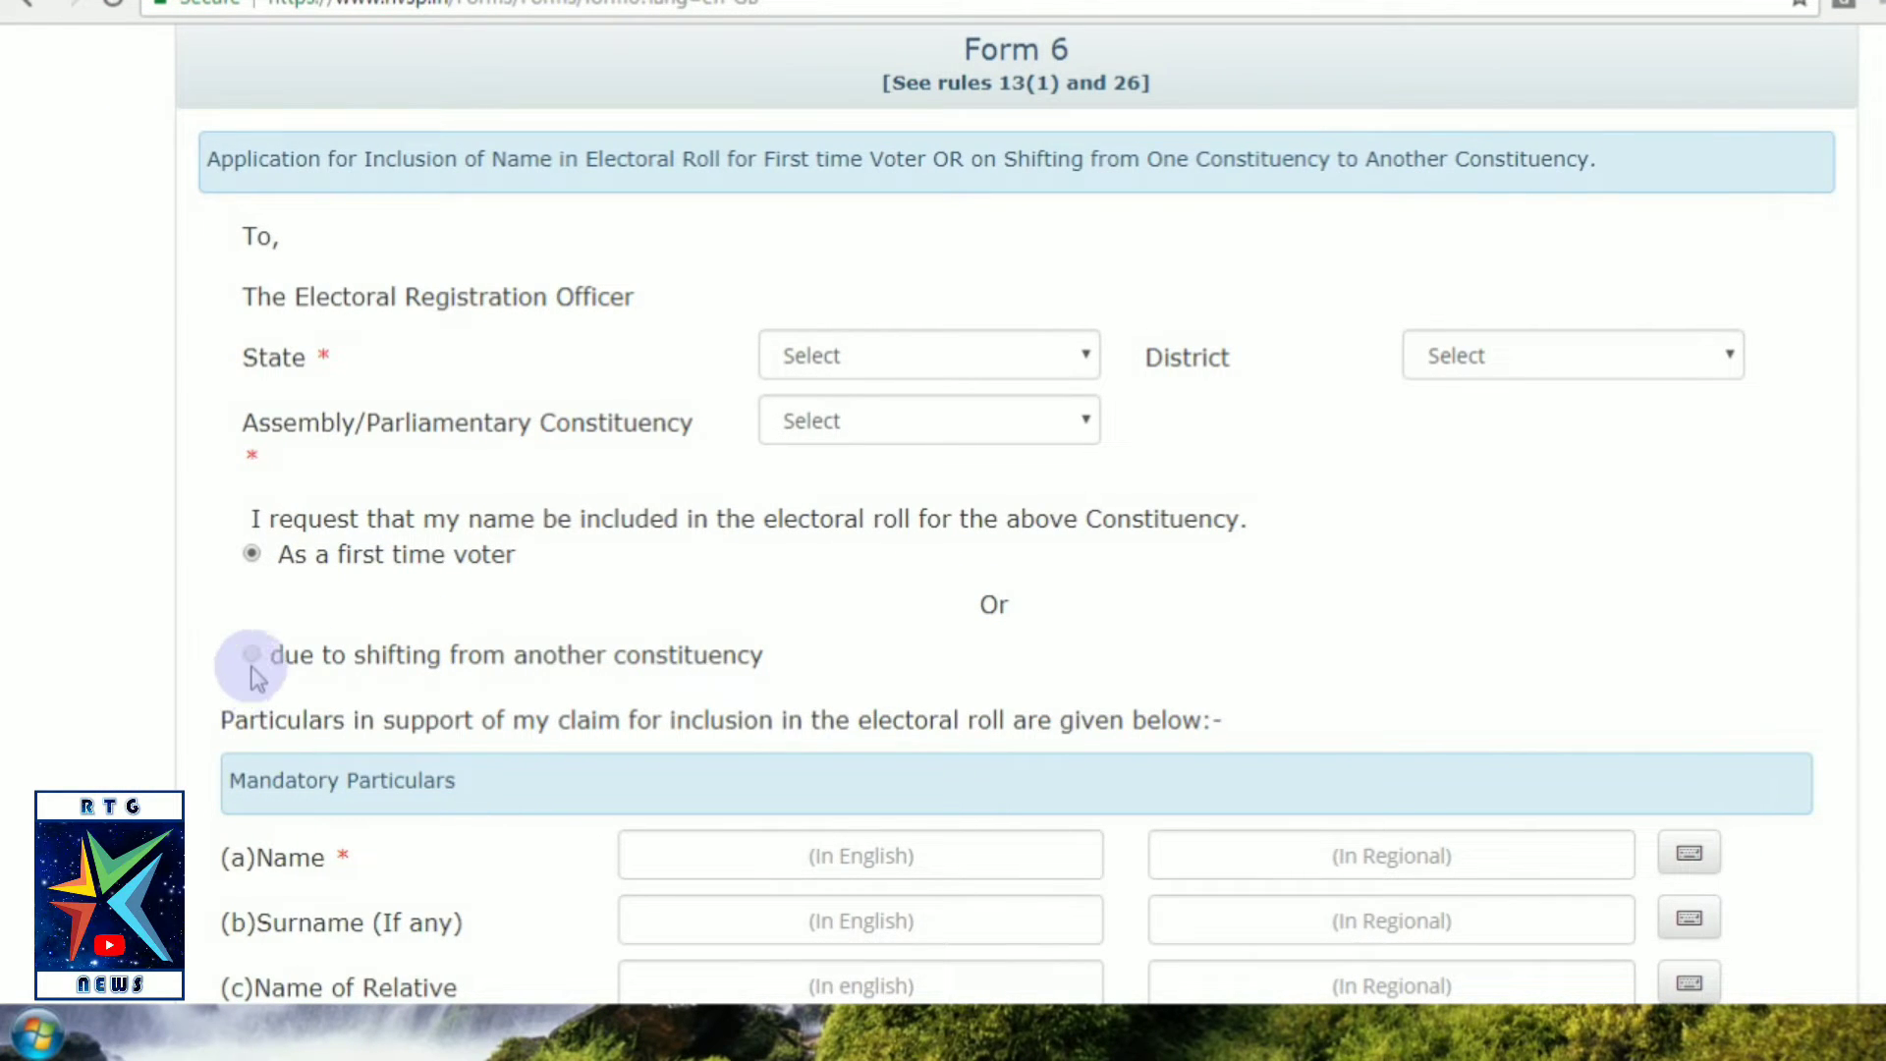
pyautogui.moveTo(268, 655); pyautogui.dragTo(772, 665)
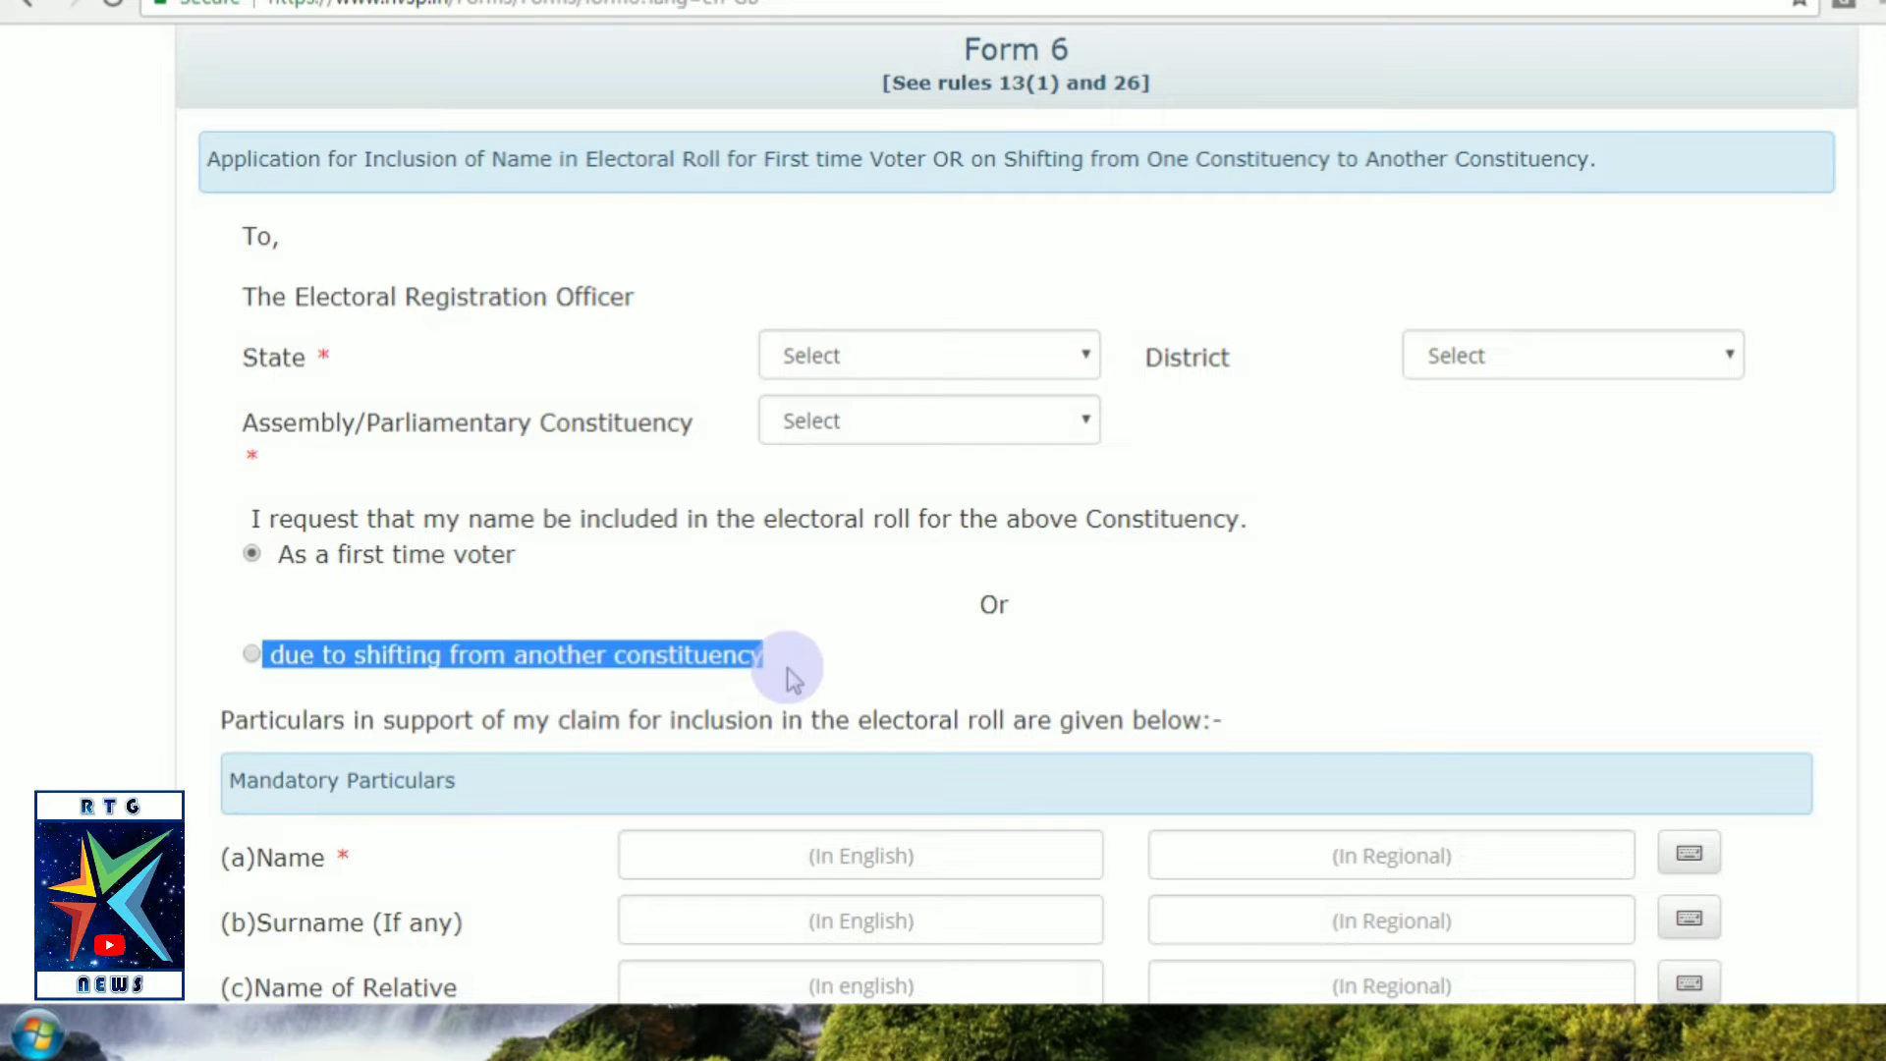
pyautogui.click(787, 668)
# Read the statement on particulars supporting the claim and the Mandatory Particulars heading.
pyautogui.scroll(-2, 781, 656)
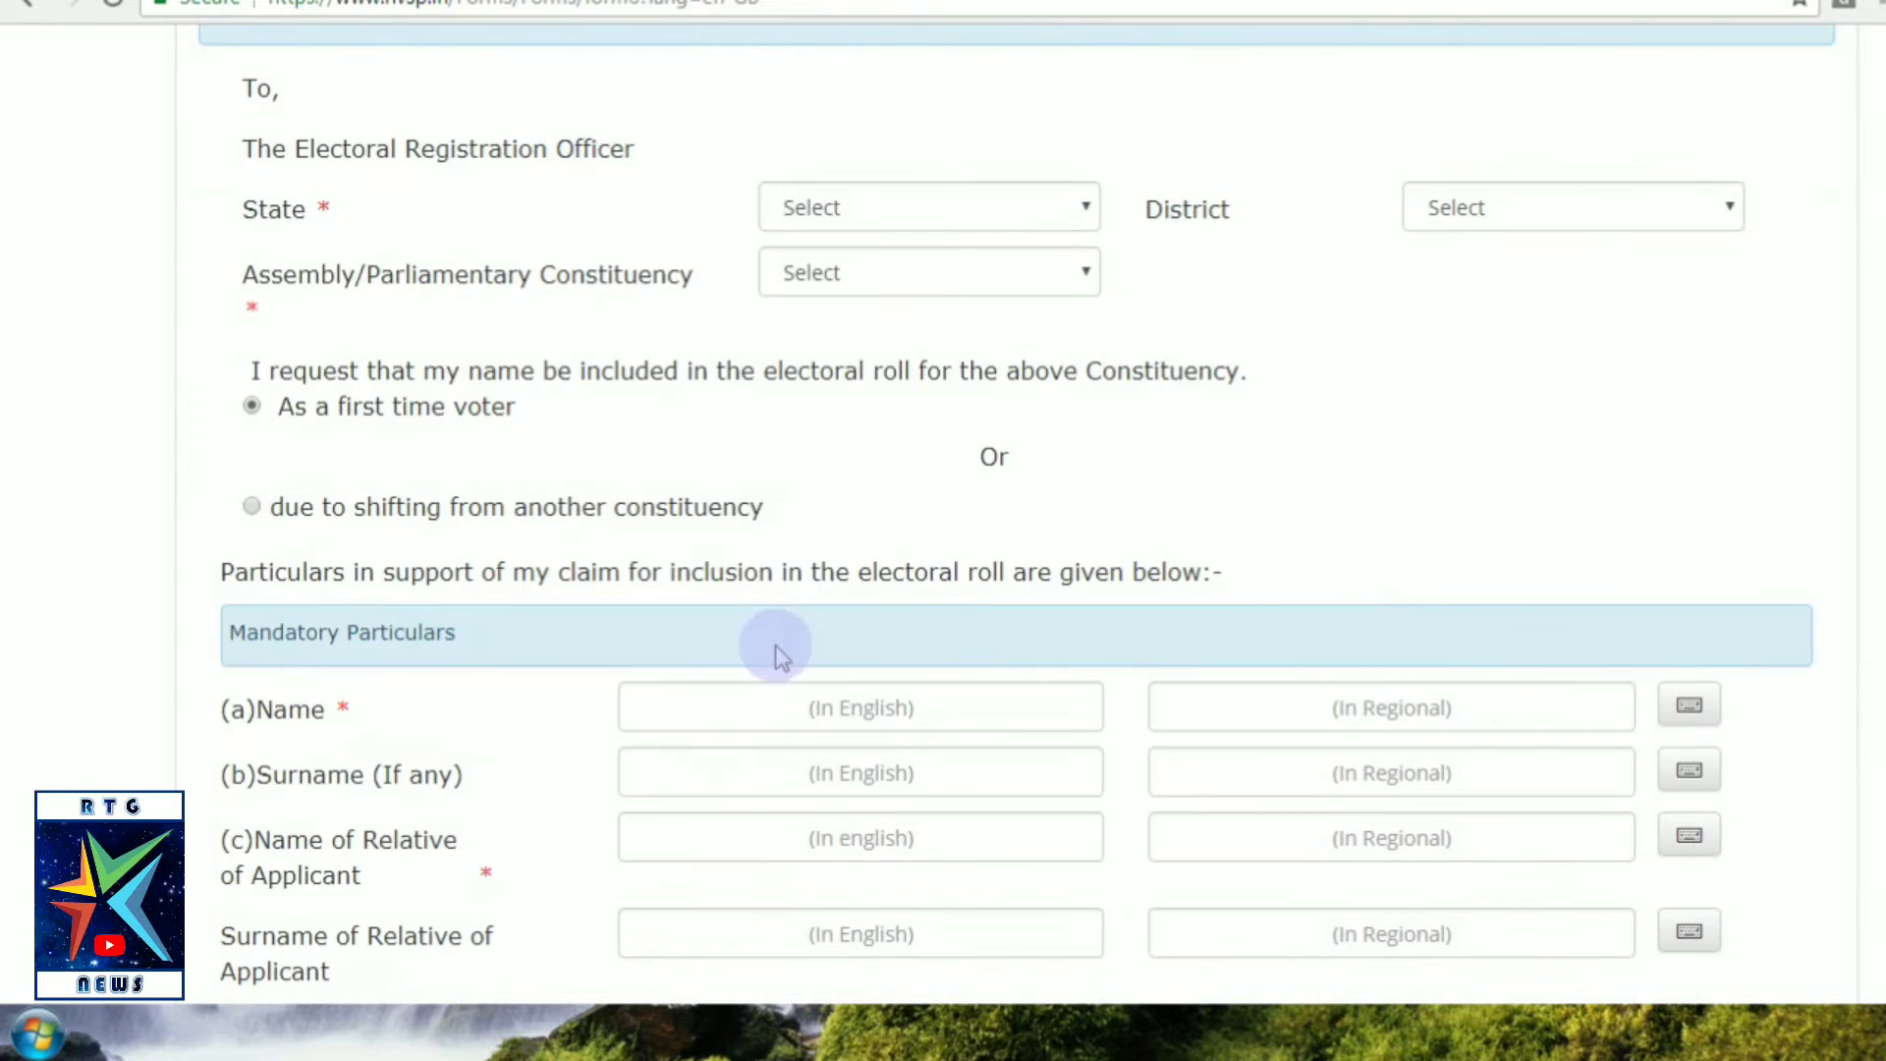
pyautogui.scroll(-5, 782, 656)
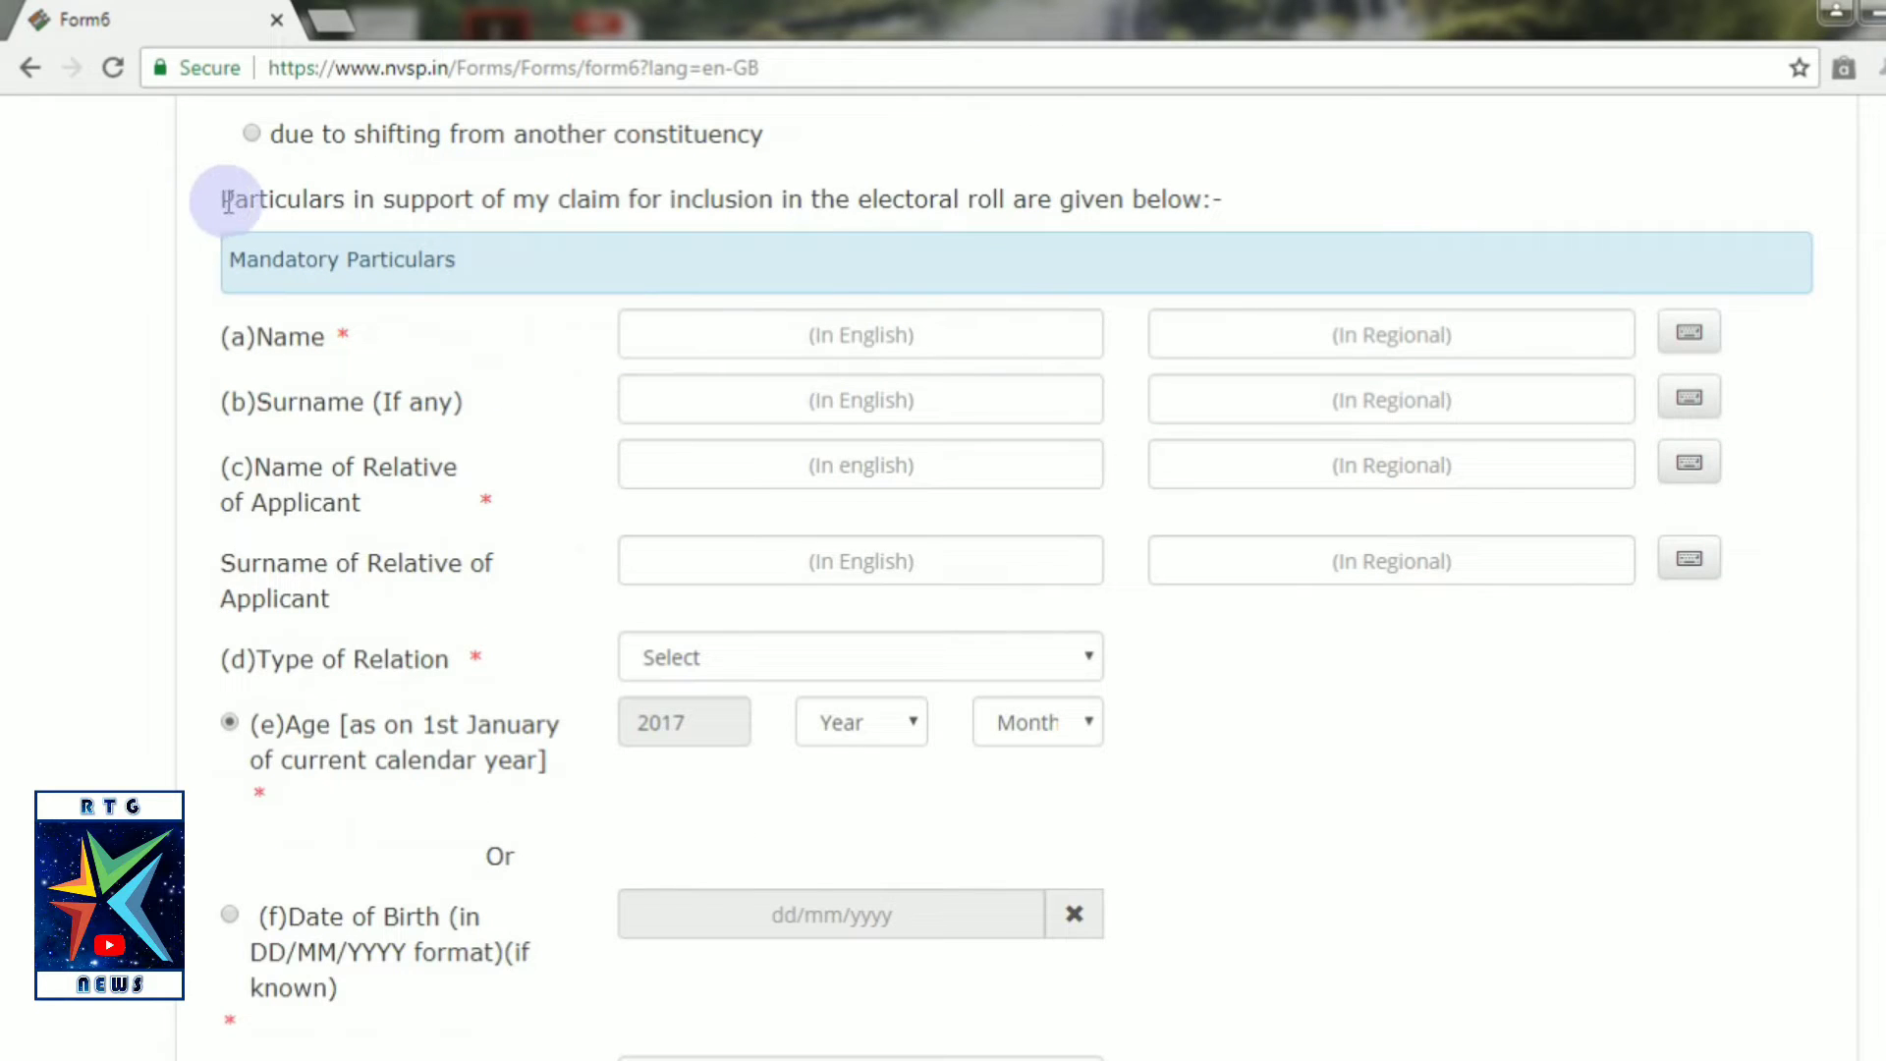
pyautogui.moveTo(222, 201); pyautogui.dragTo(1081, 211)
pyautogui.click(1159, 226)
pyautogui.tripleClick(1120, 209)
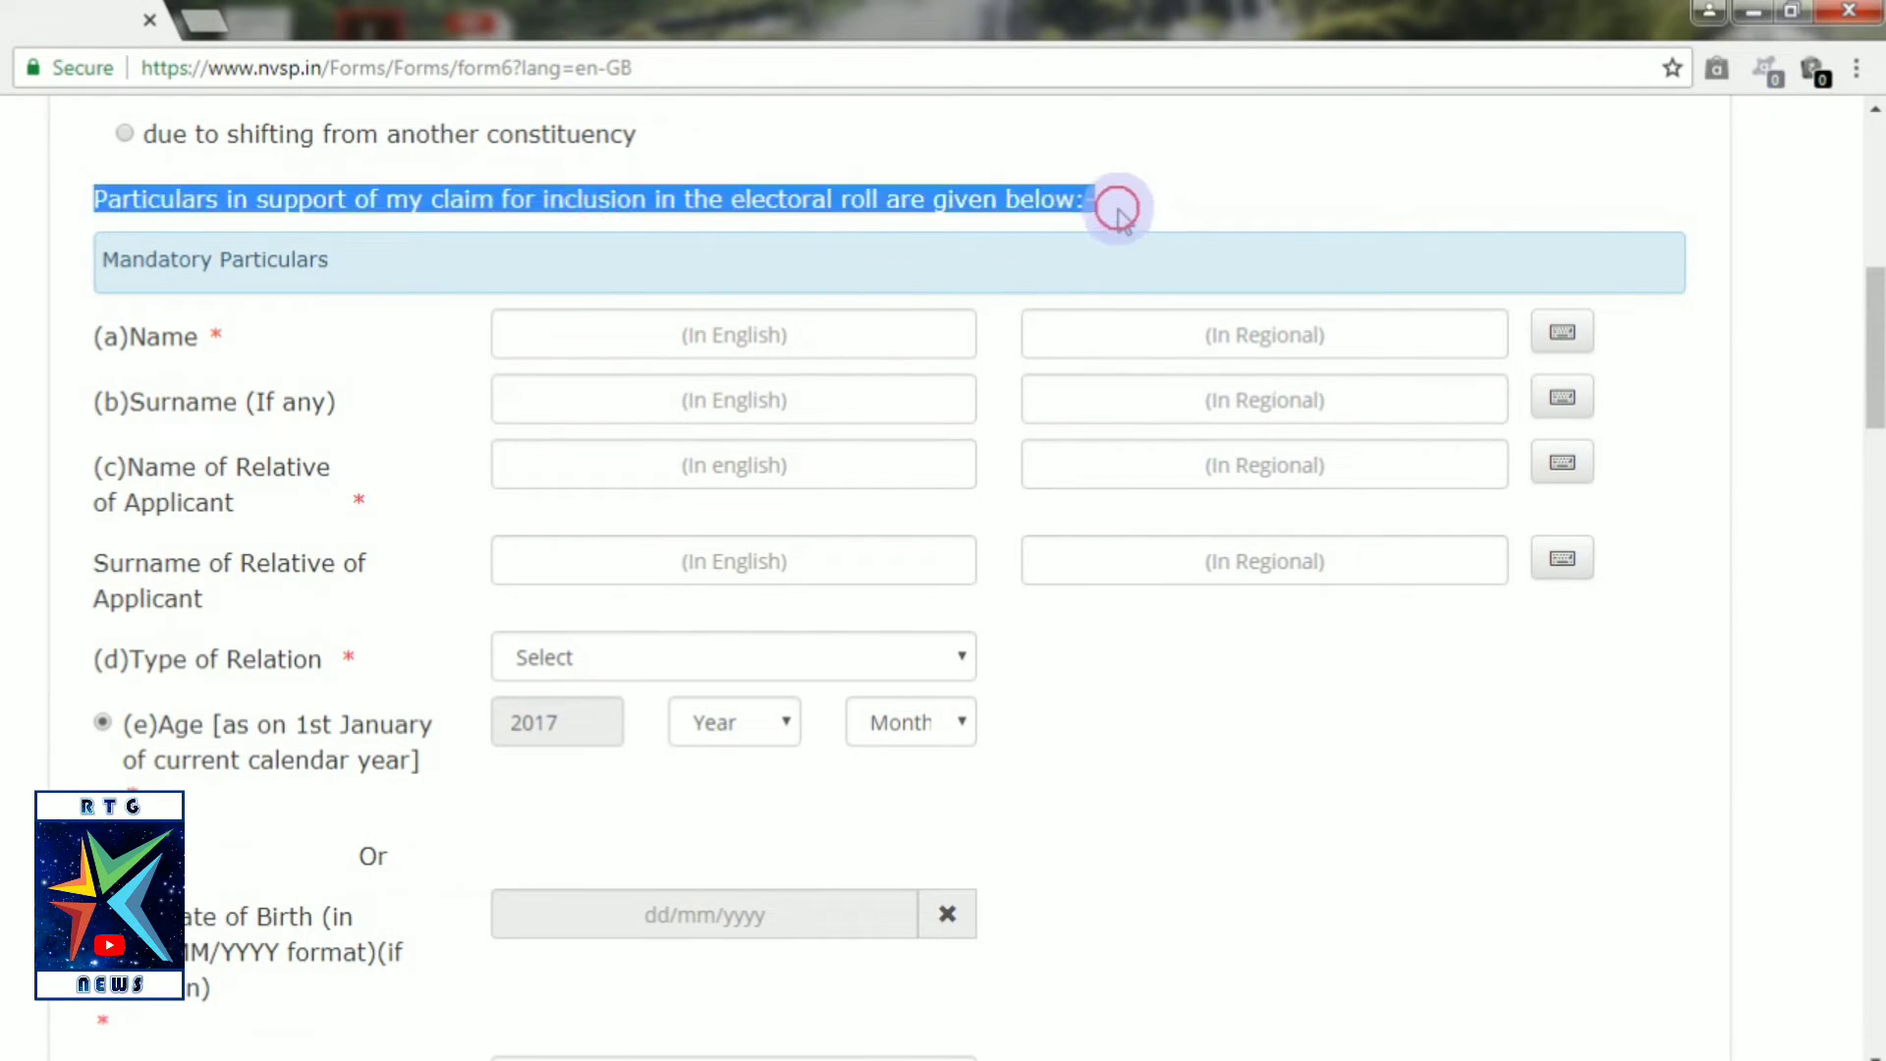
pyautogui.moveTo(105, 262); pyautogui.dragTo(133, 270)
pyautogui.moveTo(261, 267); pyautogui.dragTo(466, 287)
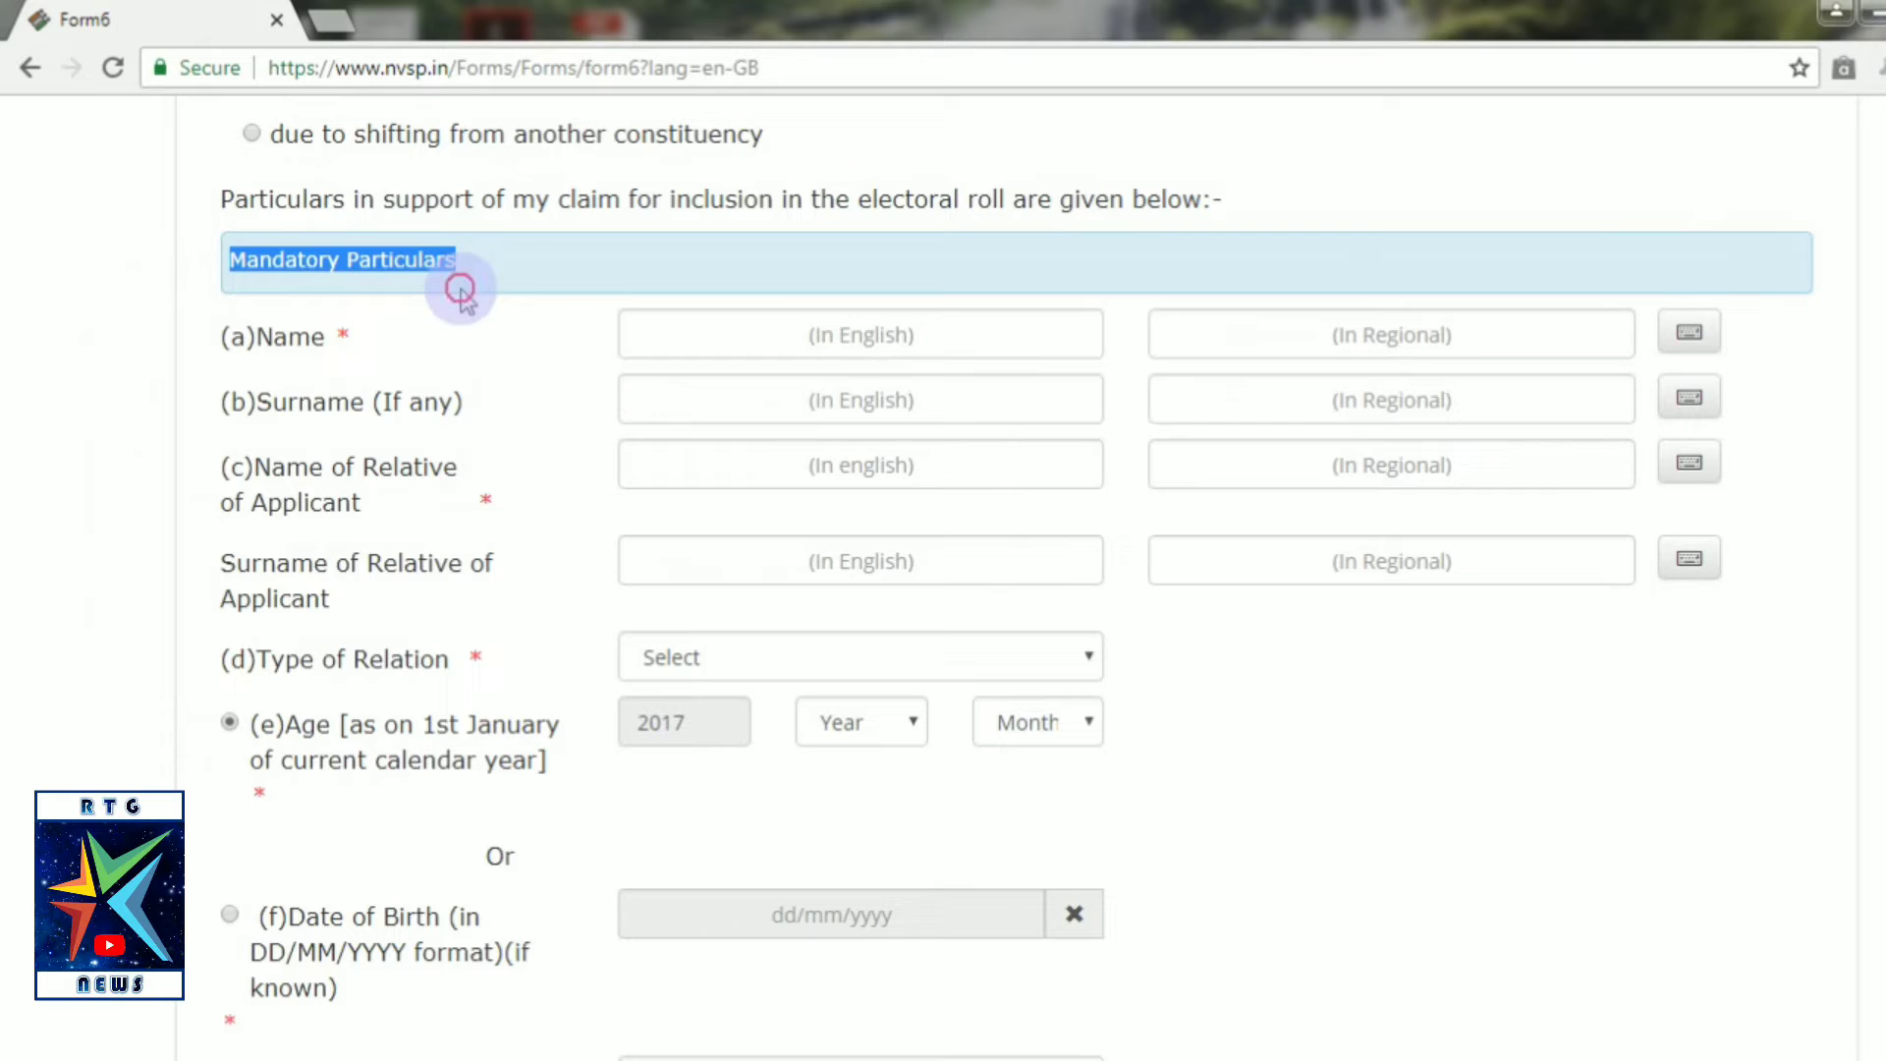
pyautogui.click(444, 294)
# Examine the applicant's name, surname and relative's name fields under Mandatory Particulars.
pyautogui.moveTo(257, 339); pyautogui.dragTo(375, 513)
pyautogui.click(273, 491)
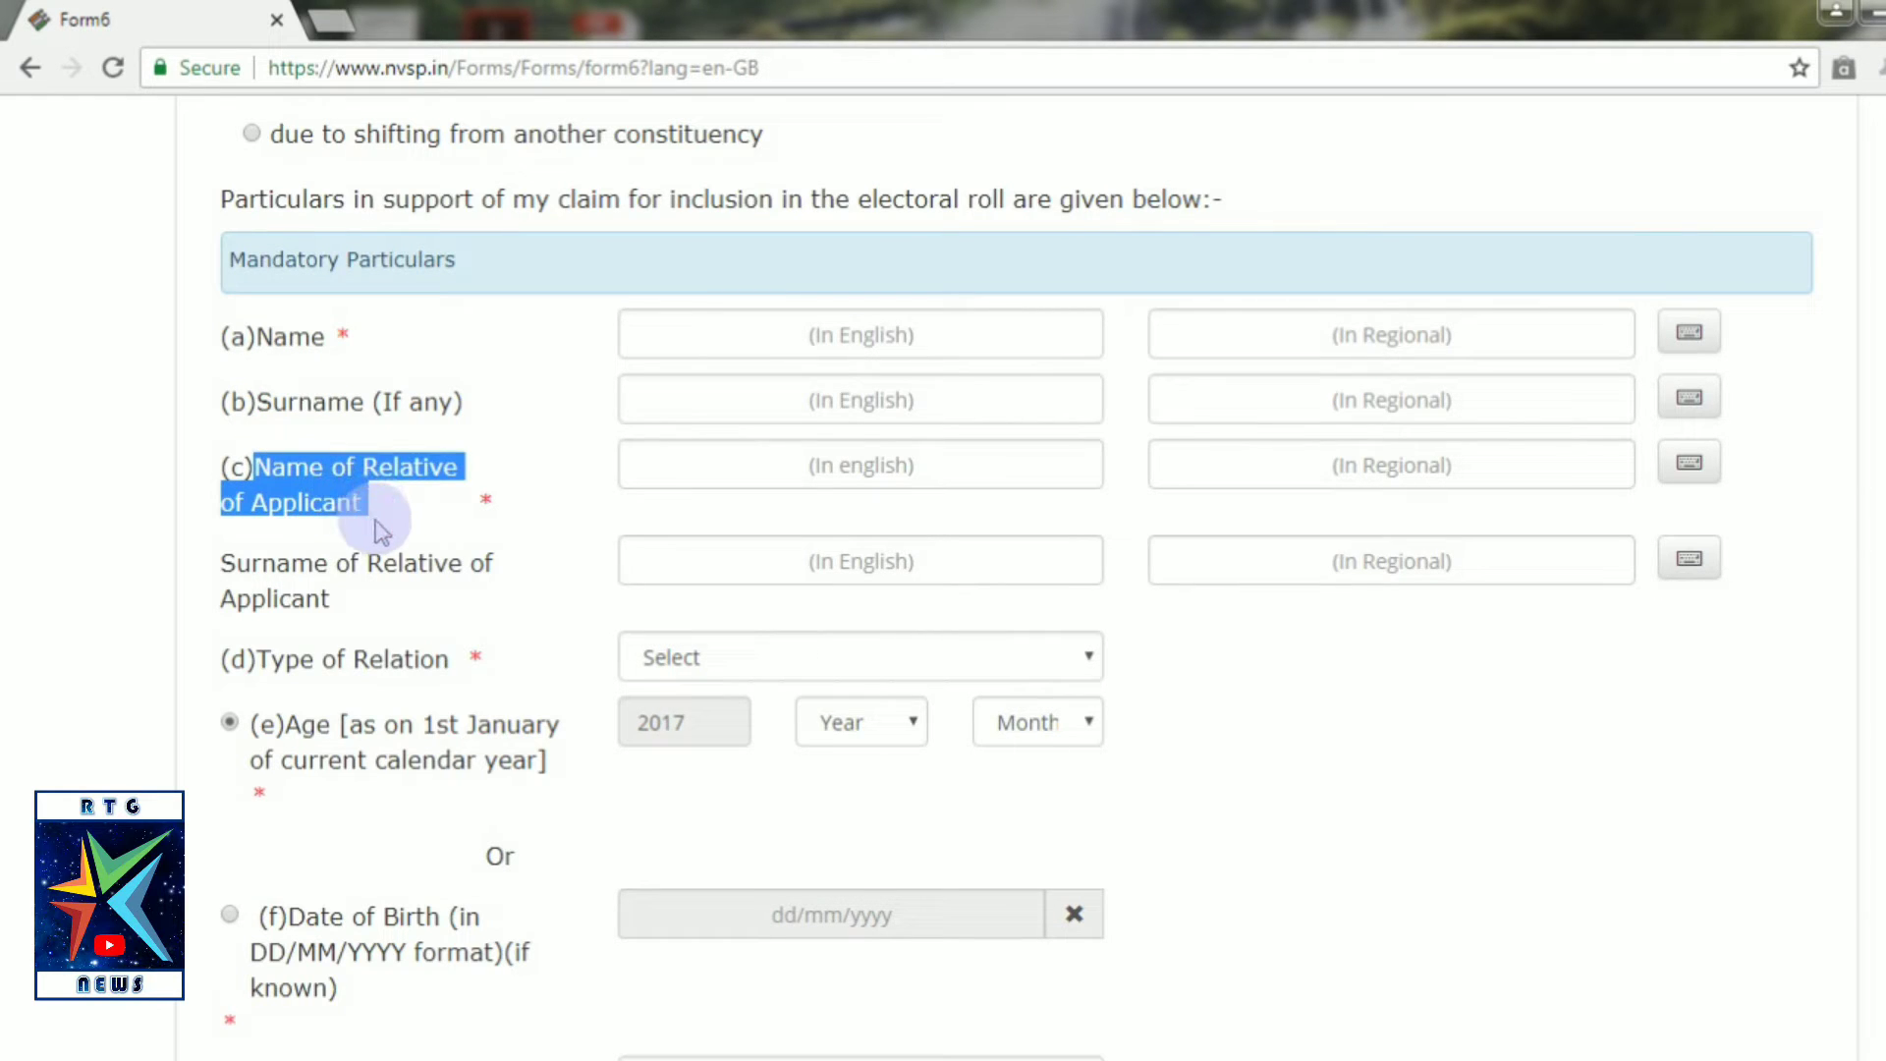
pyautogui.click(381, 531)
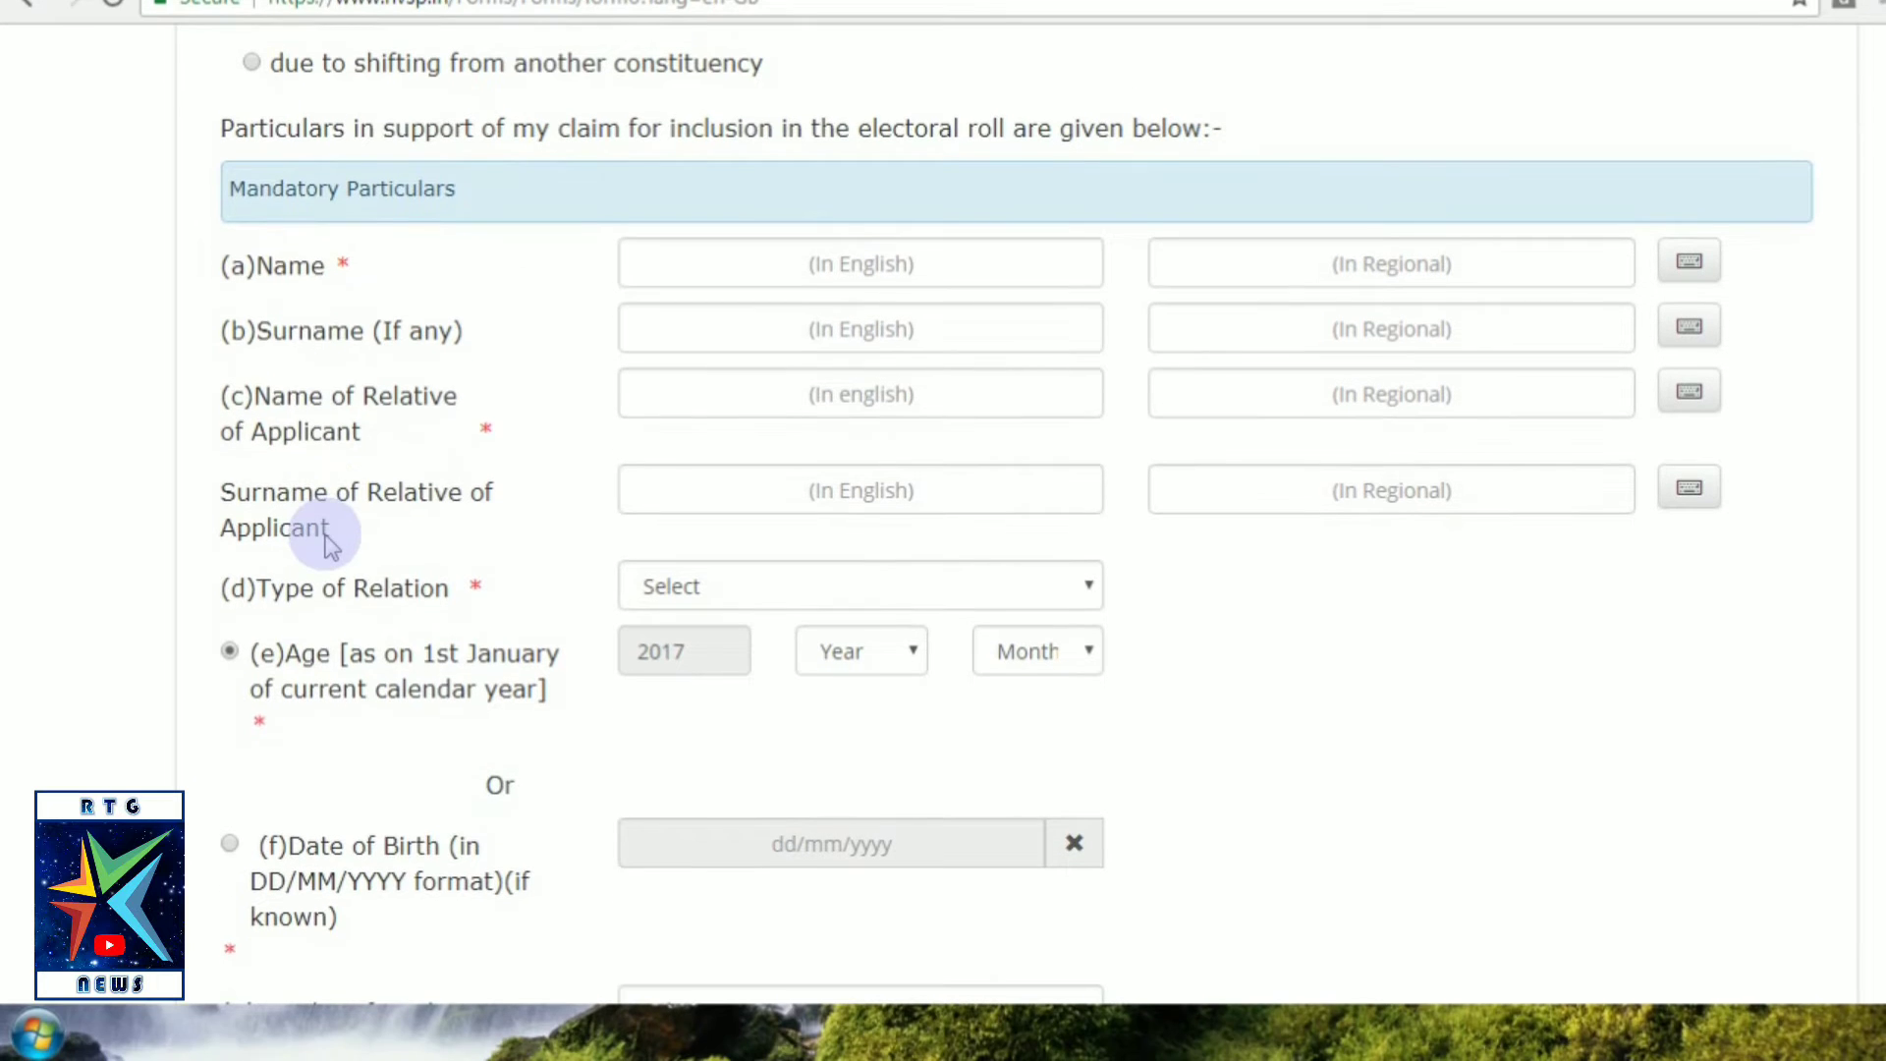
# Examine the Type of Relation field and the age field as on 1st January of the current calendar year.
pyautogui.scroll(-2, 324, 538)
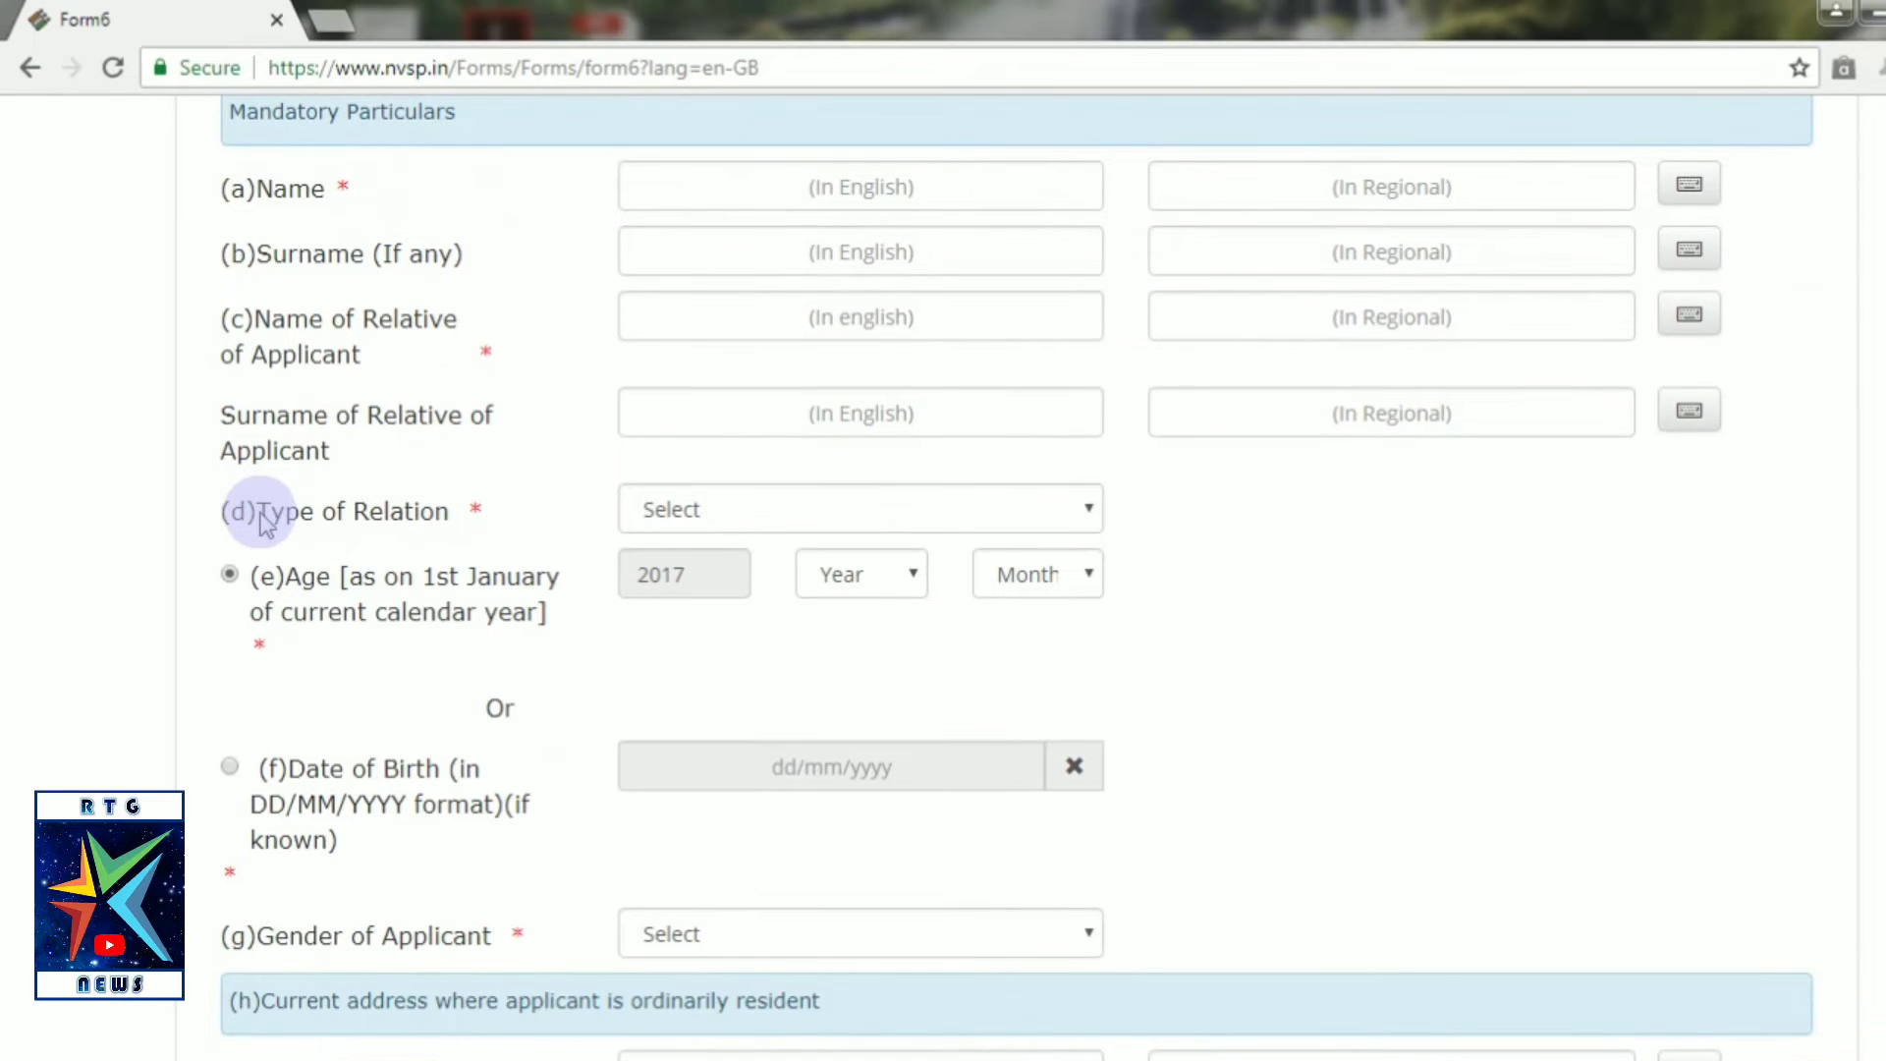
pyautogui.moveTo(260, 513); pyautogui.dragTo(451, 539)
pyautogui.click(451, 539)
pyautogui.scroll(-1, 359, 541)
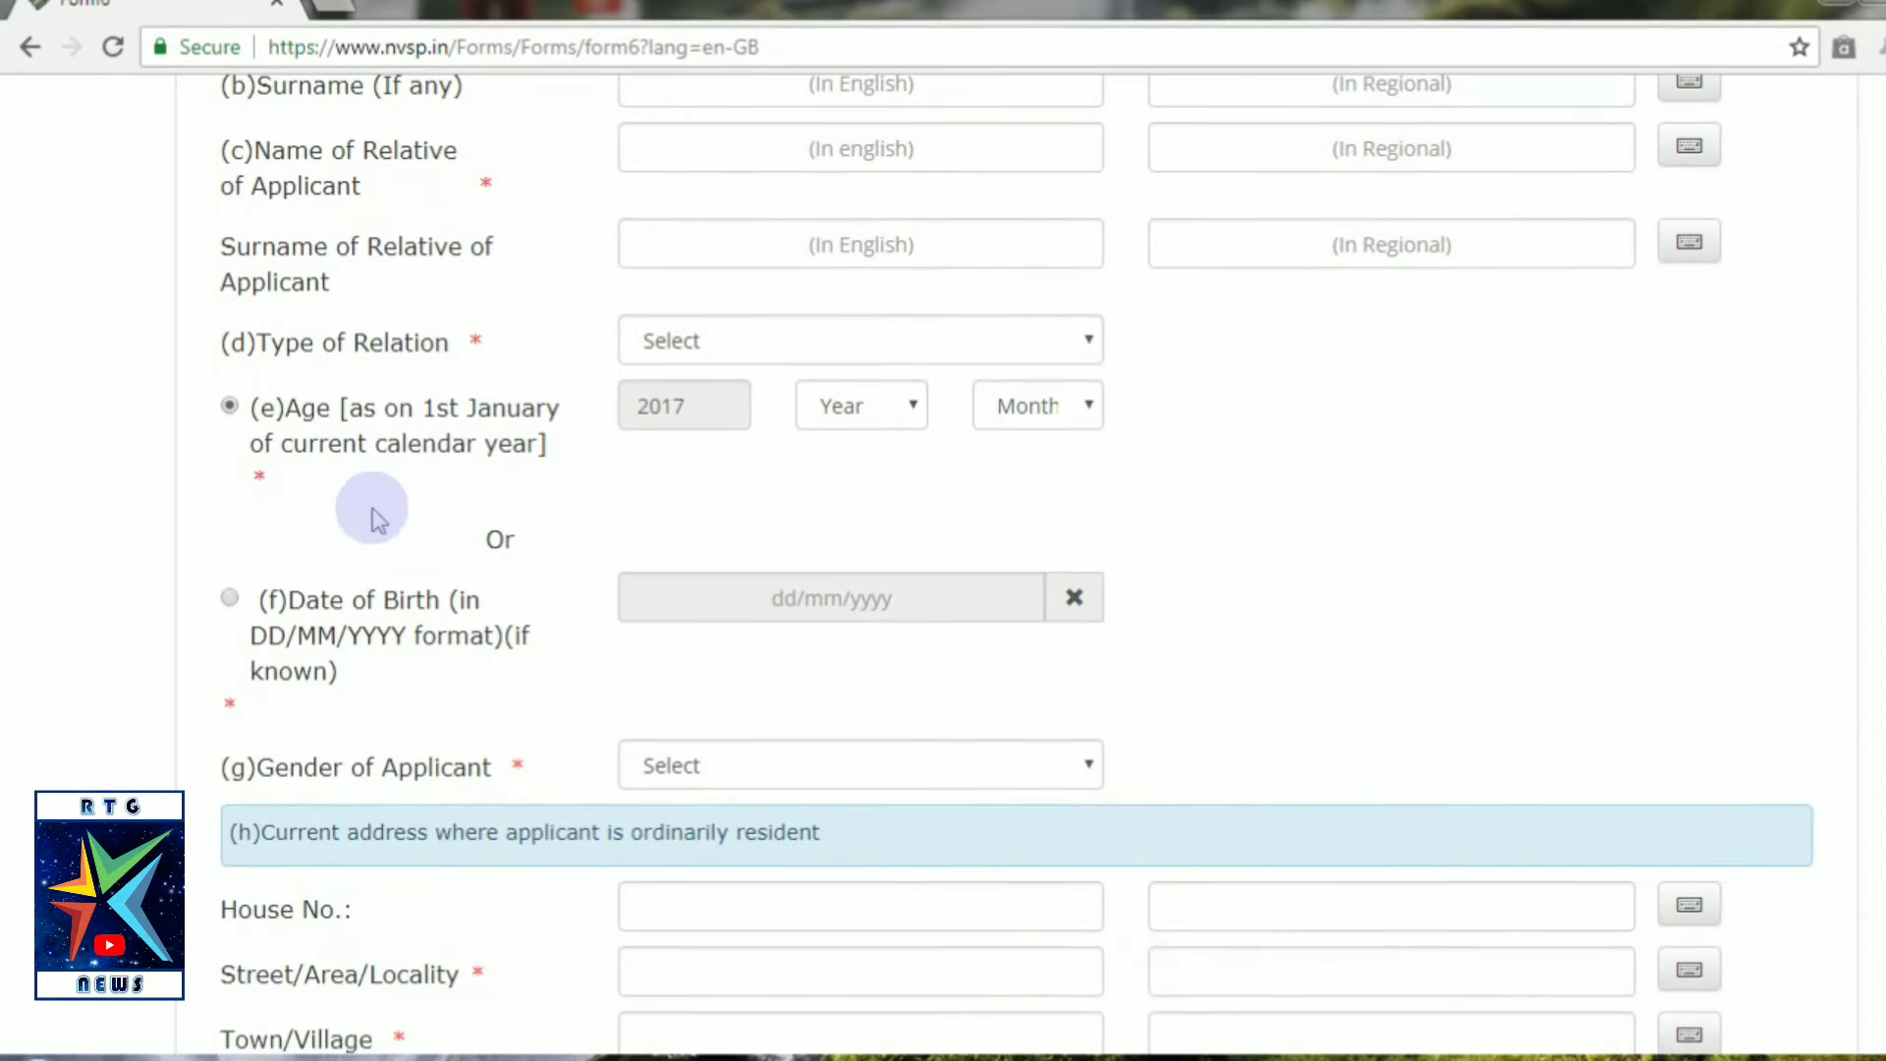
pyautogui.moveTo(412, 439); pyautogui.dragTo(528, 465)
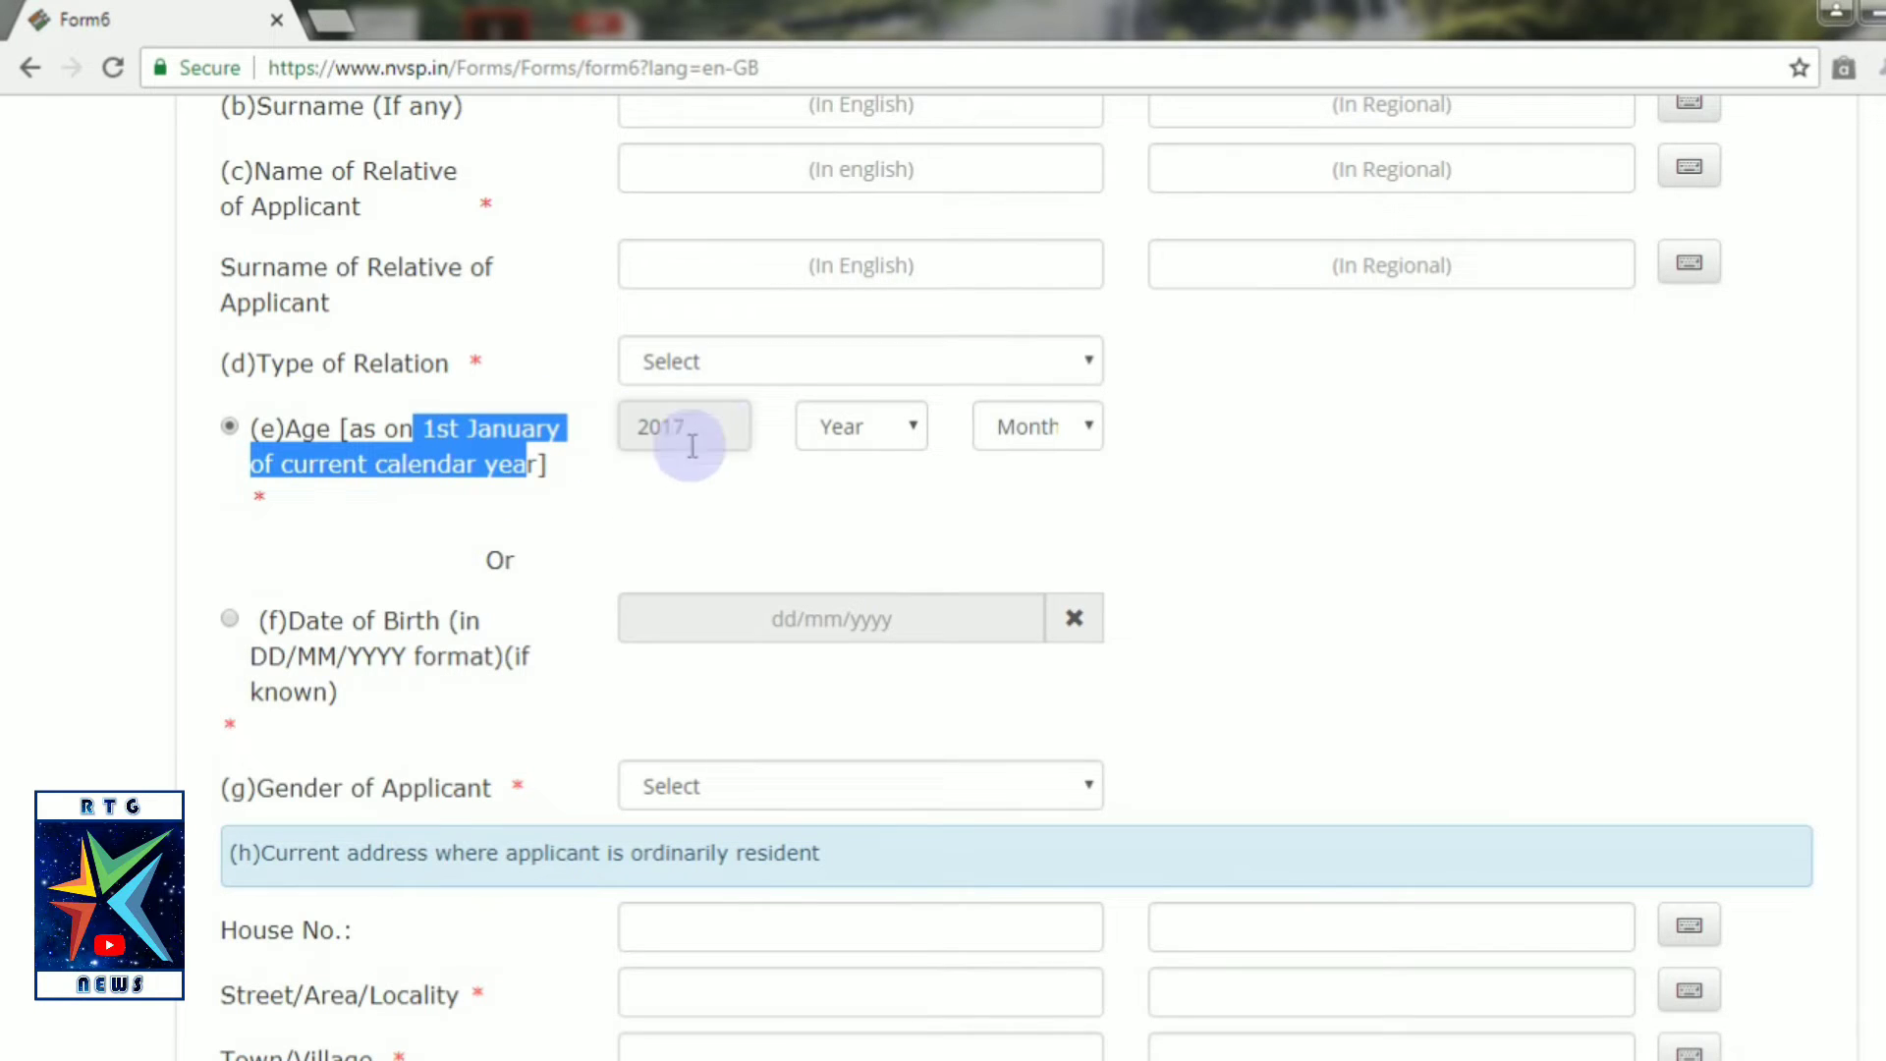
pyautogui.click(564, 484)
pyautogui.scroll(-2, 566, 498)
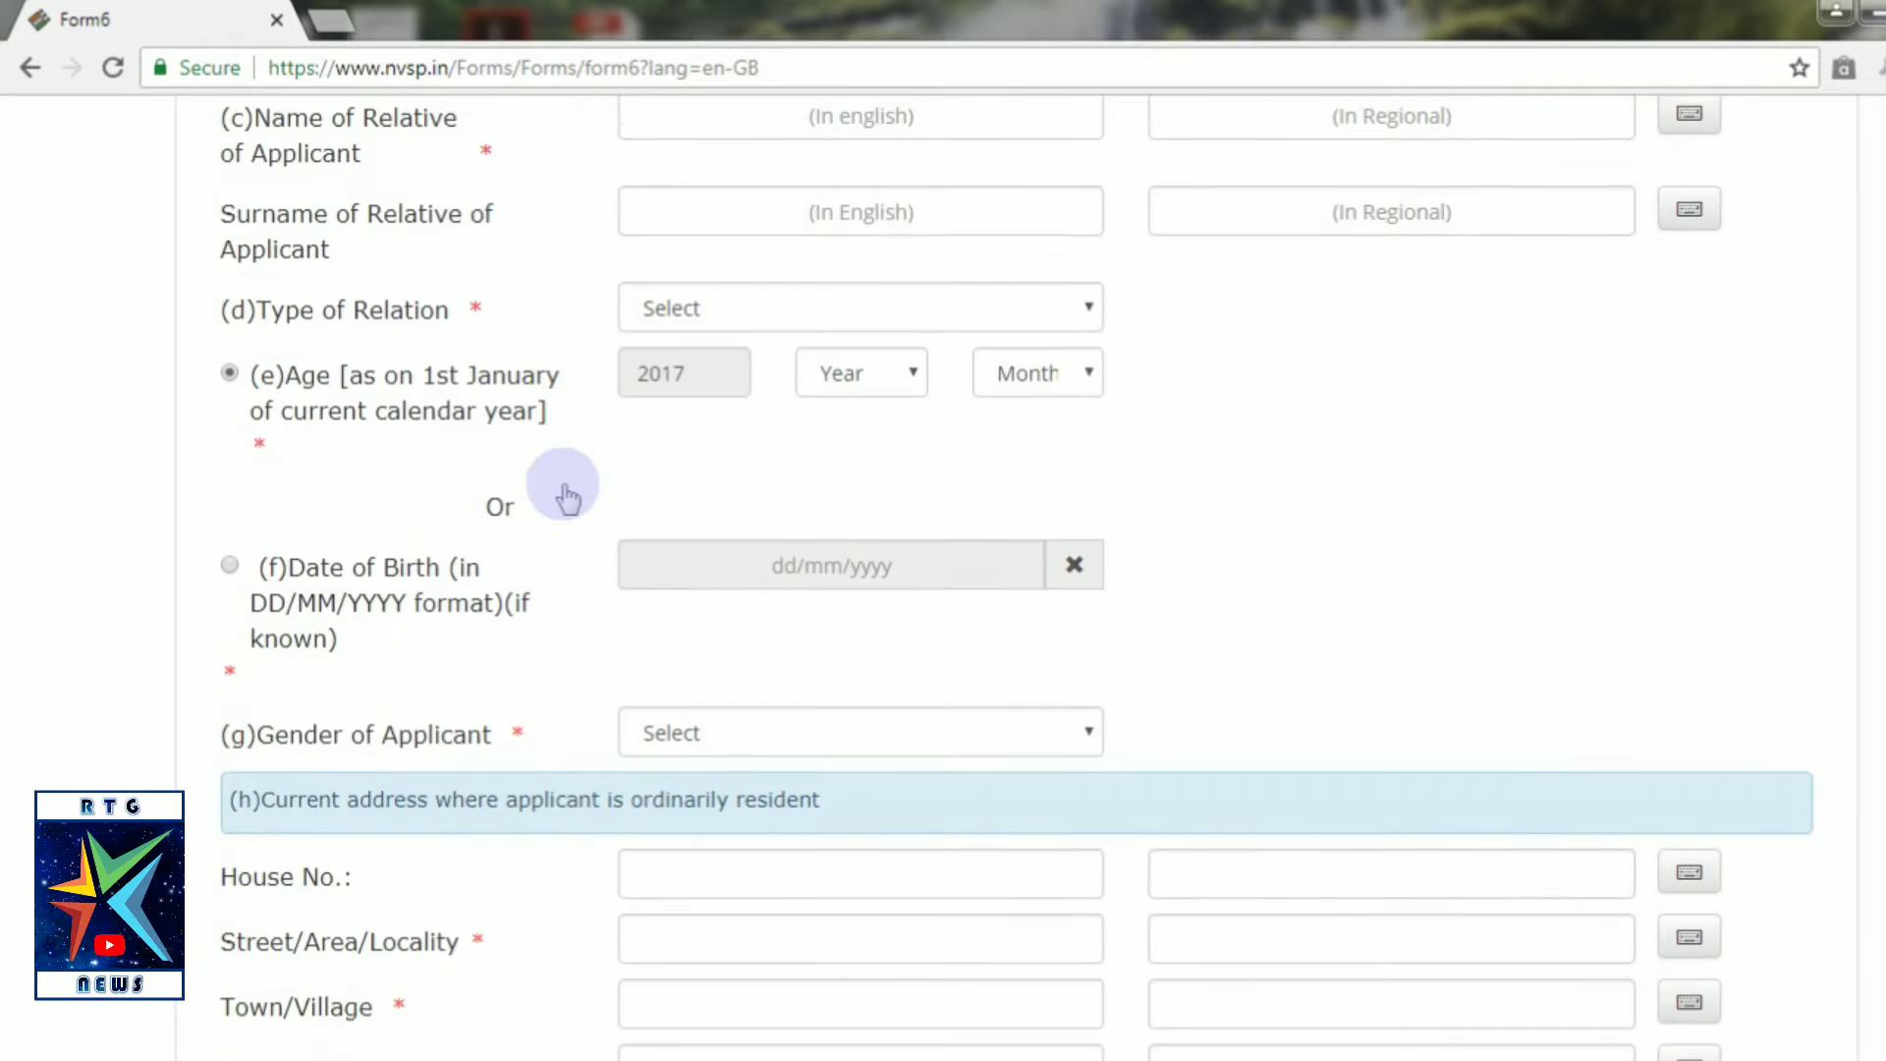
# Choose to provide the date of birth instead of the age and open its calendar.
pyautogui.doubleClick(488, 423)
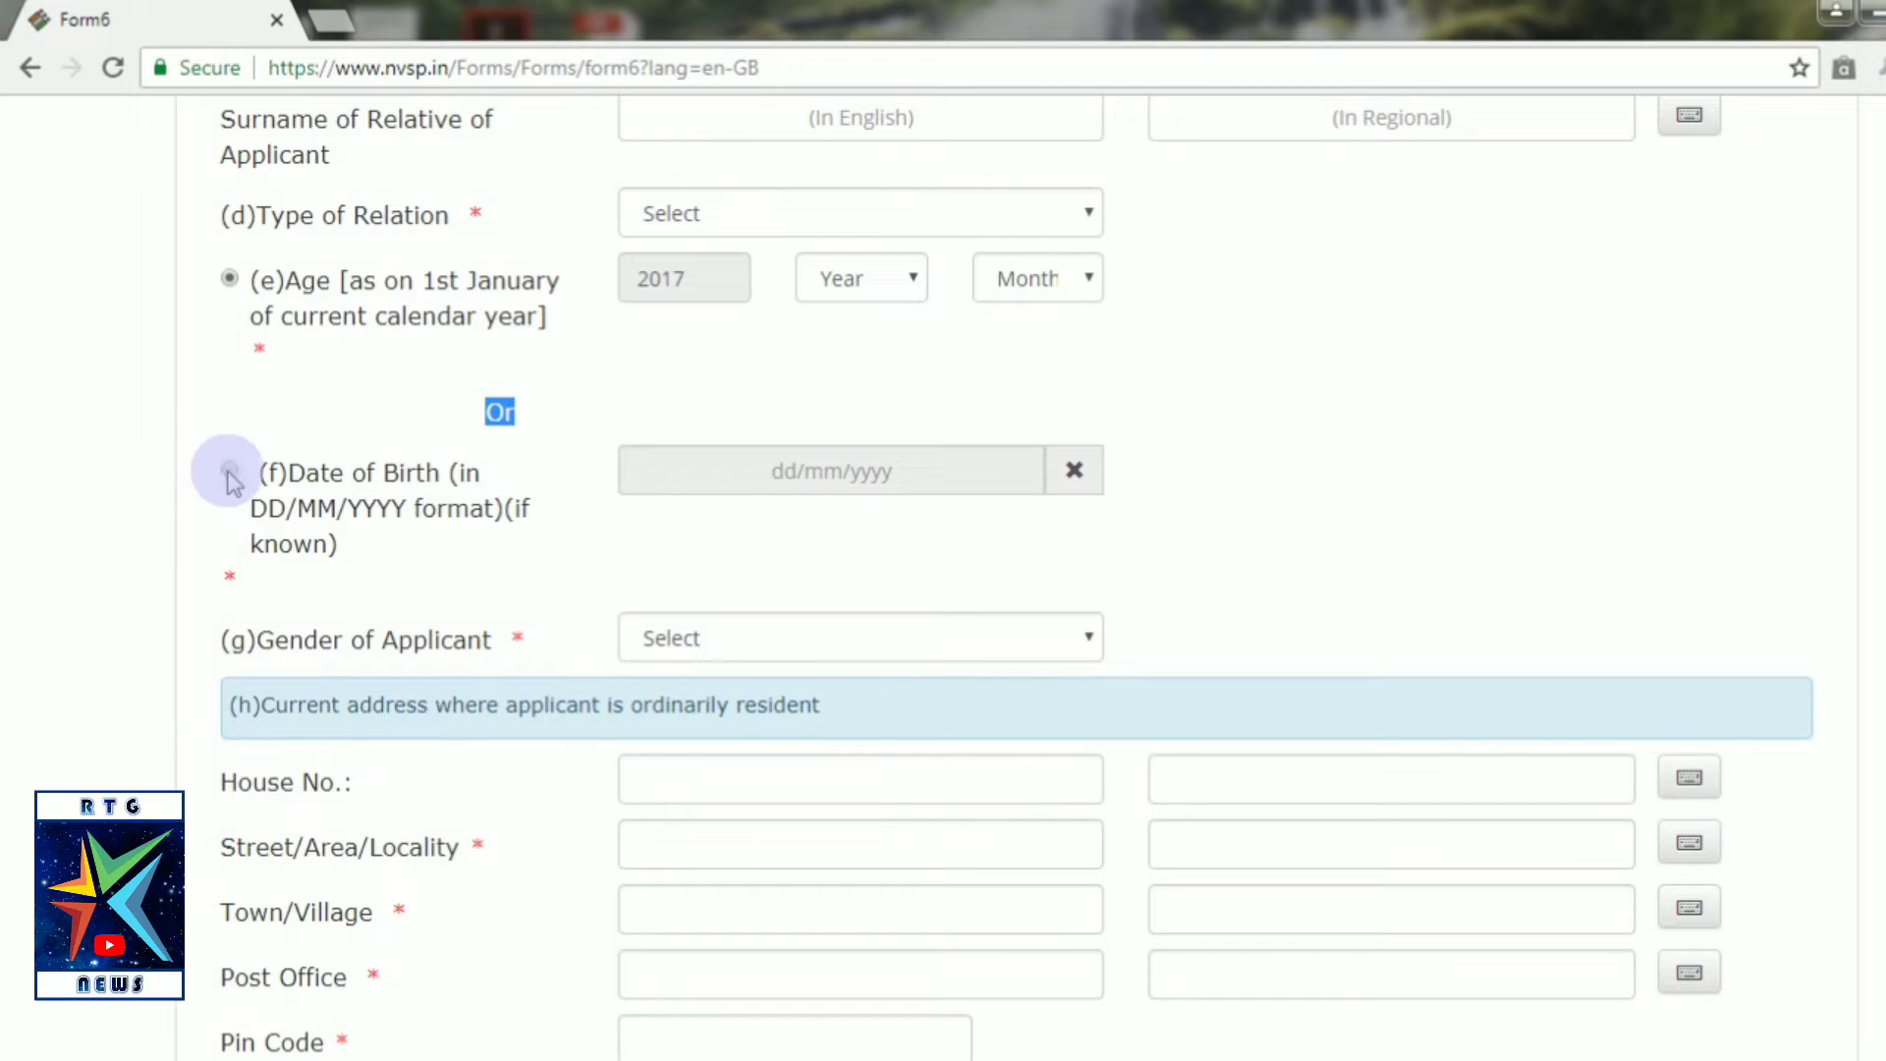
pyautogui.click(229, 473)
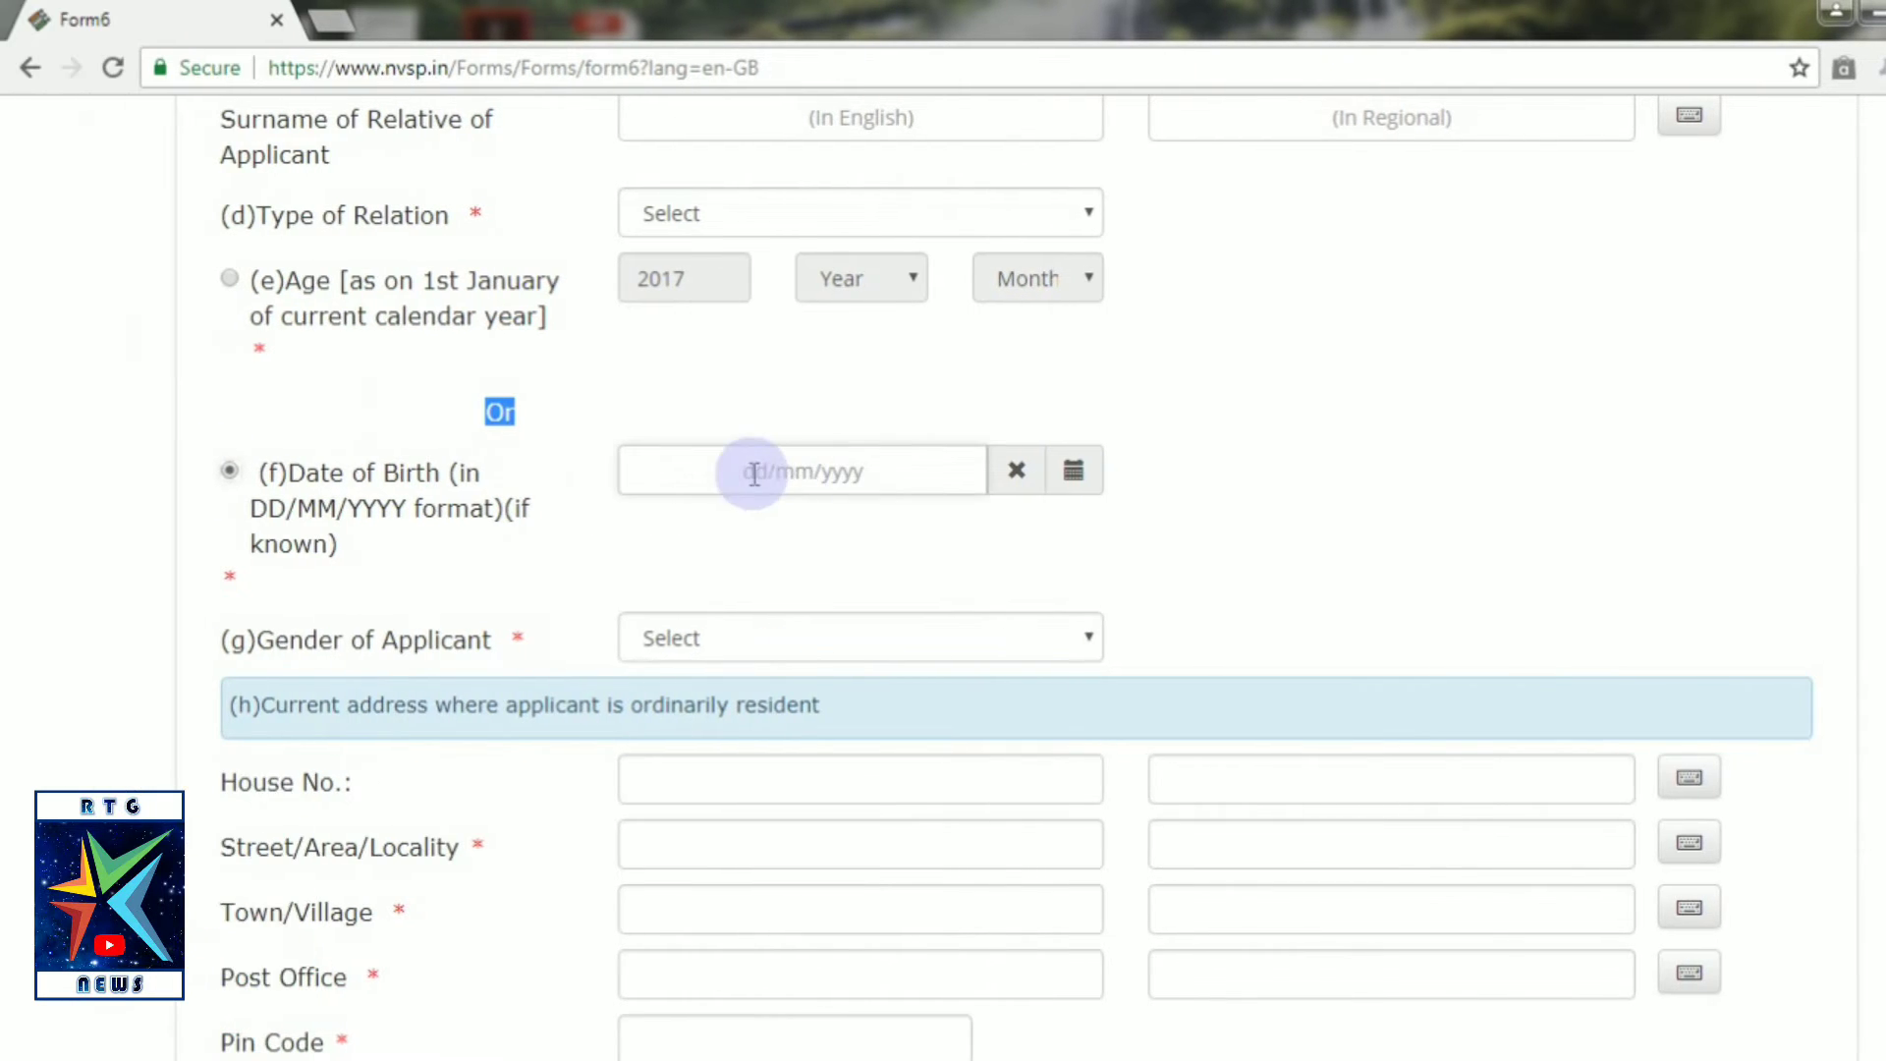
pyautogui.click(762, 479)
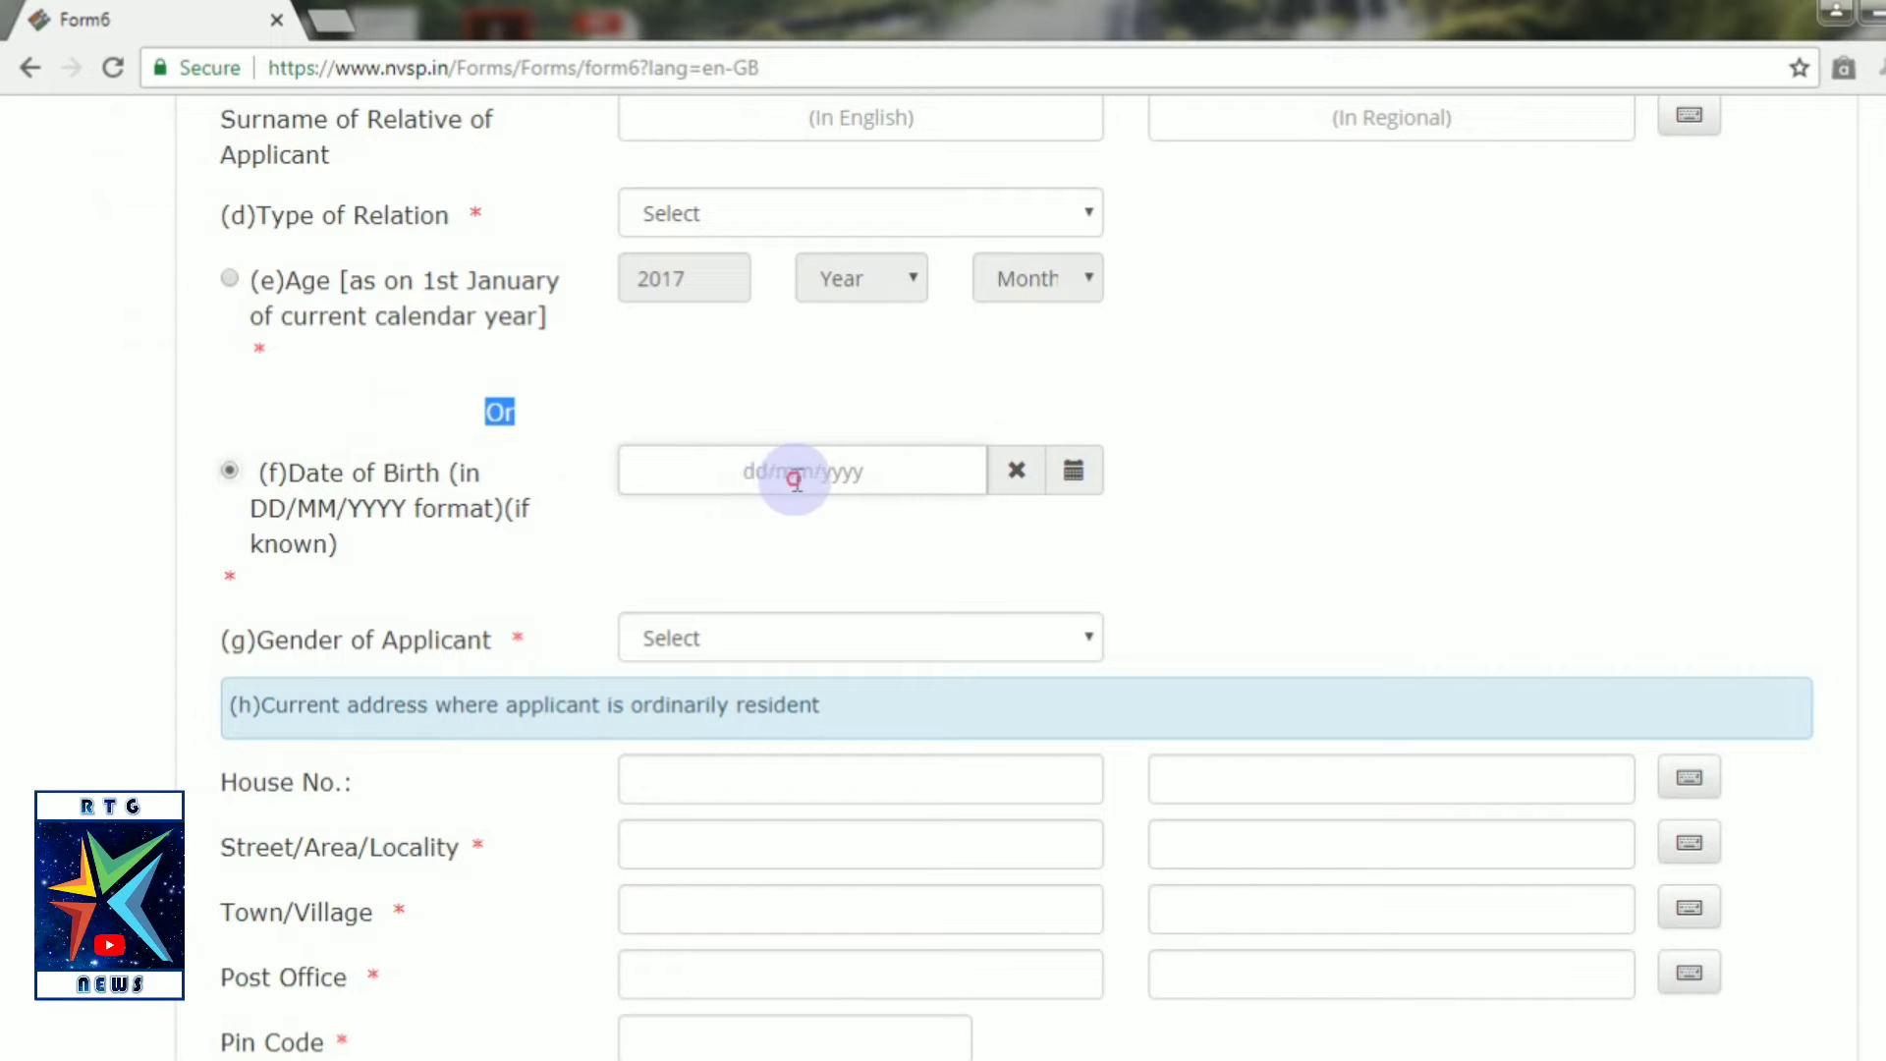
pyautogui.click(873, 475)
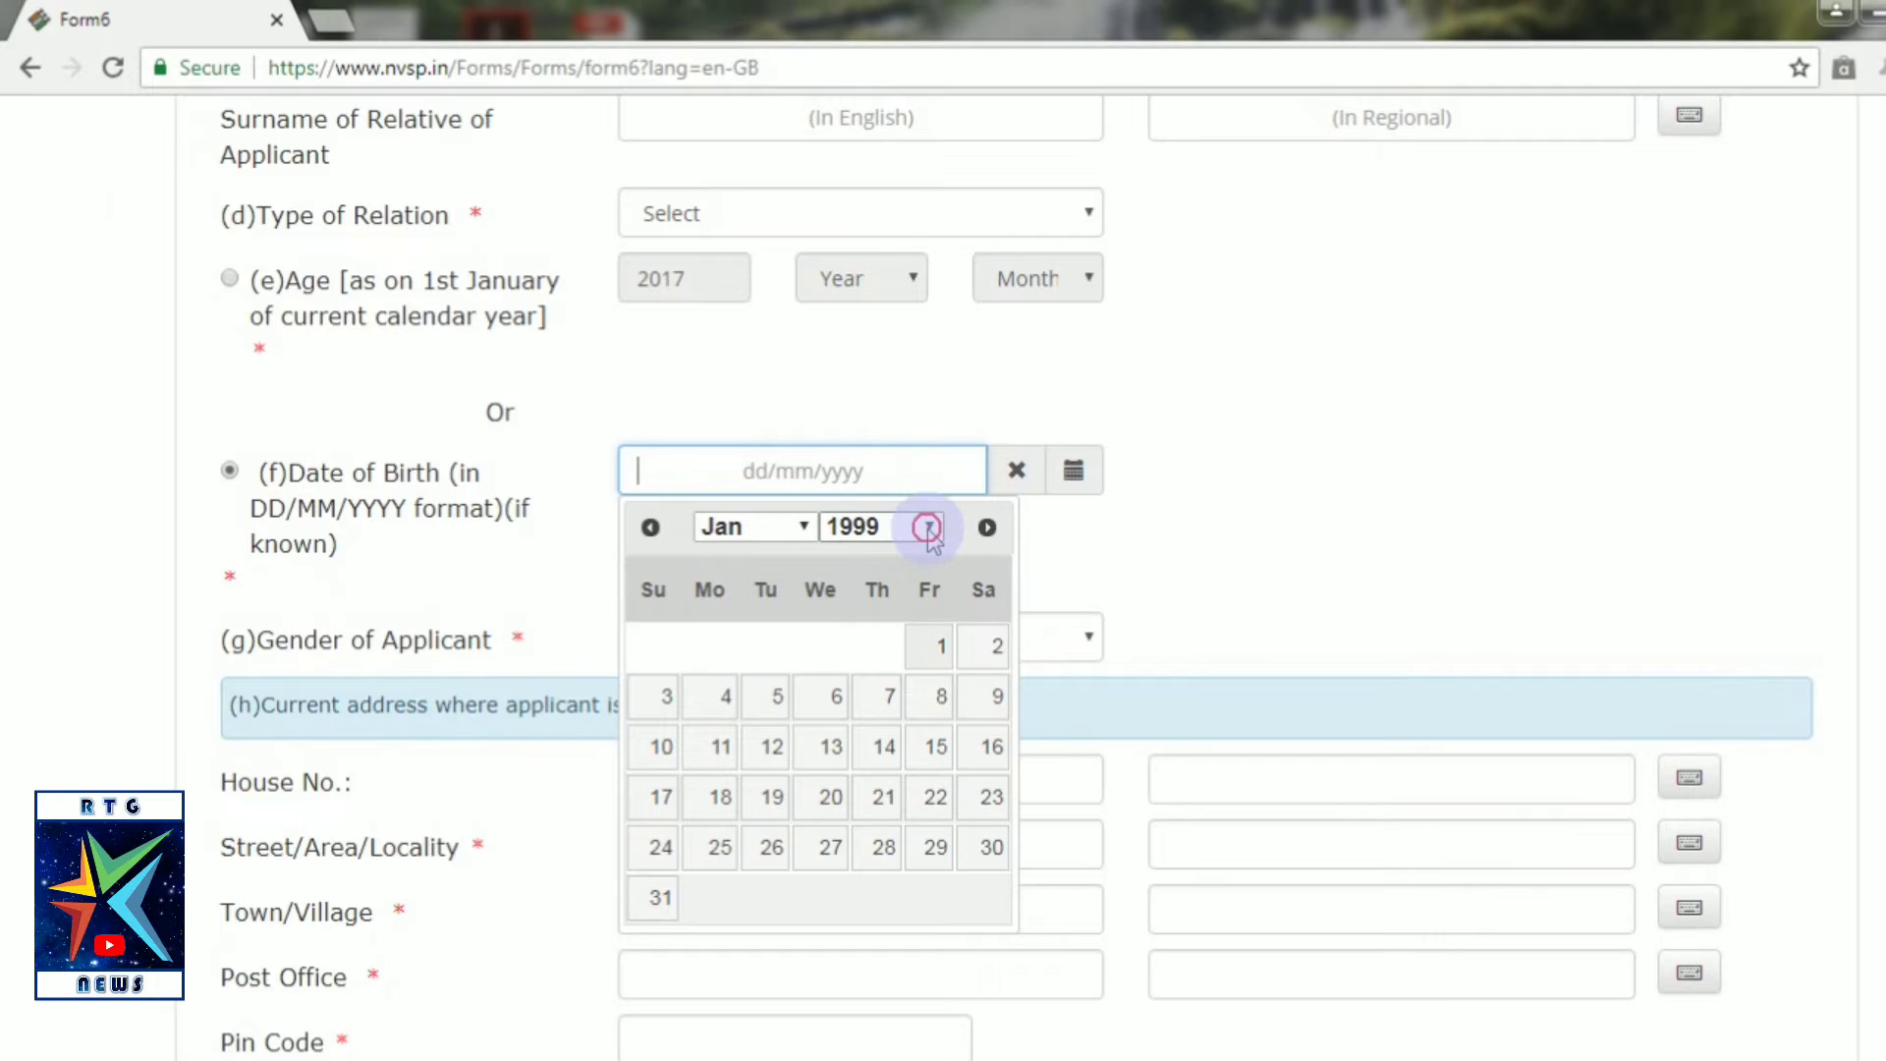
# Look through the year and month lists in the date of birth calendar and close it without picking a date.
pyautogui.click(927, 529)
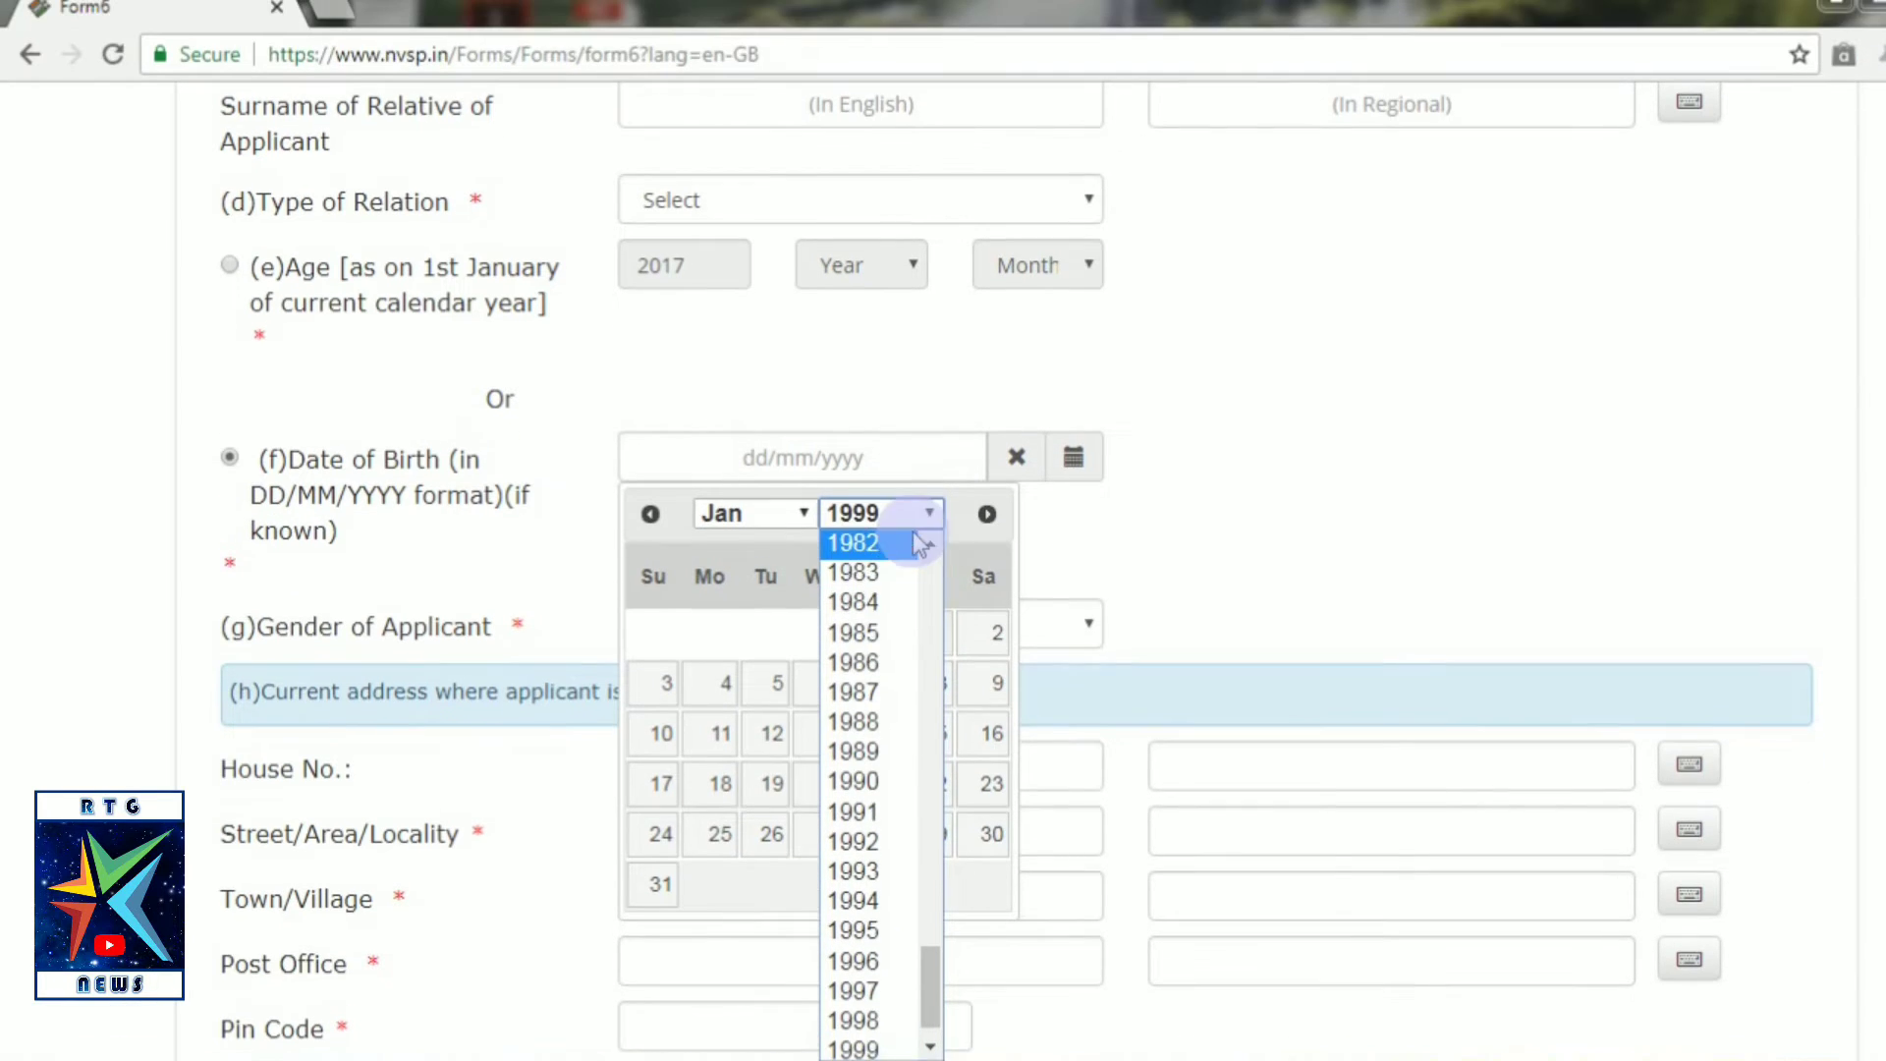
pyautogui.click(897, 456)
pyautogui.click(775, 456)
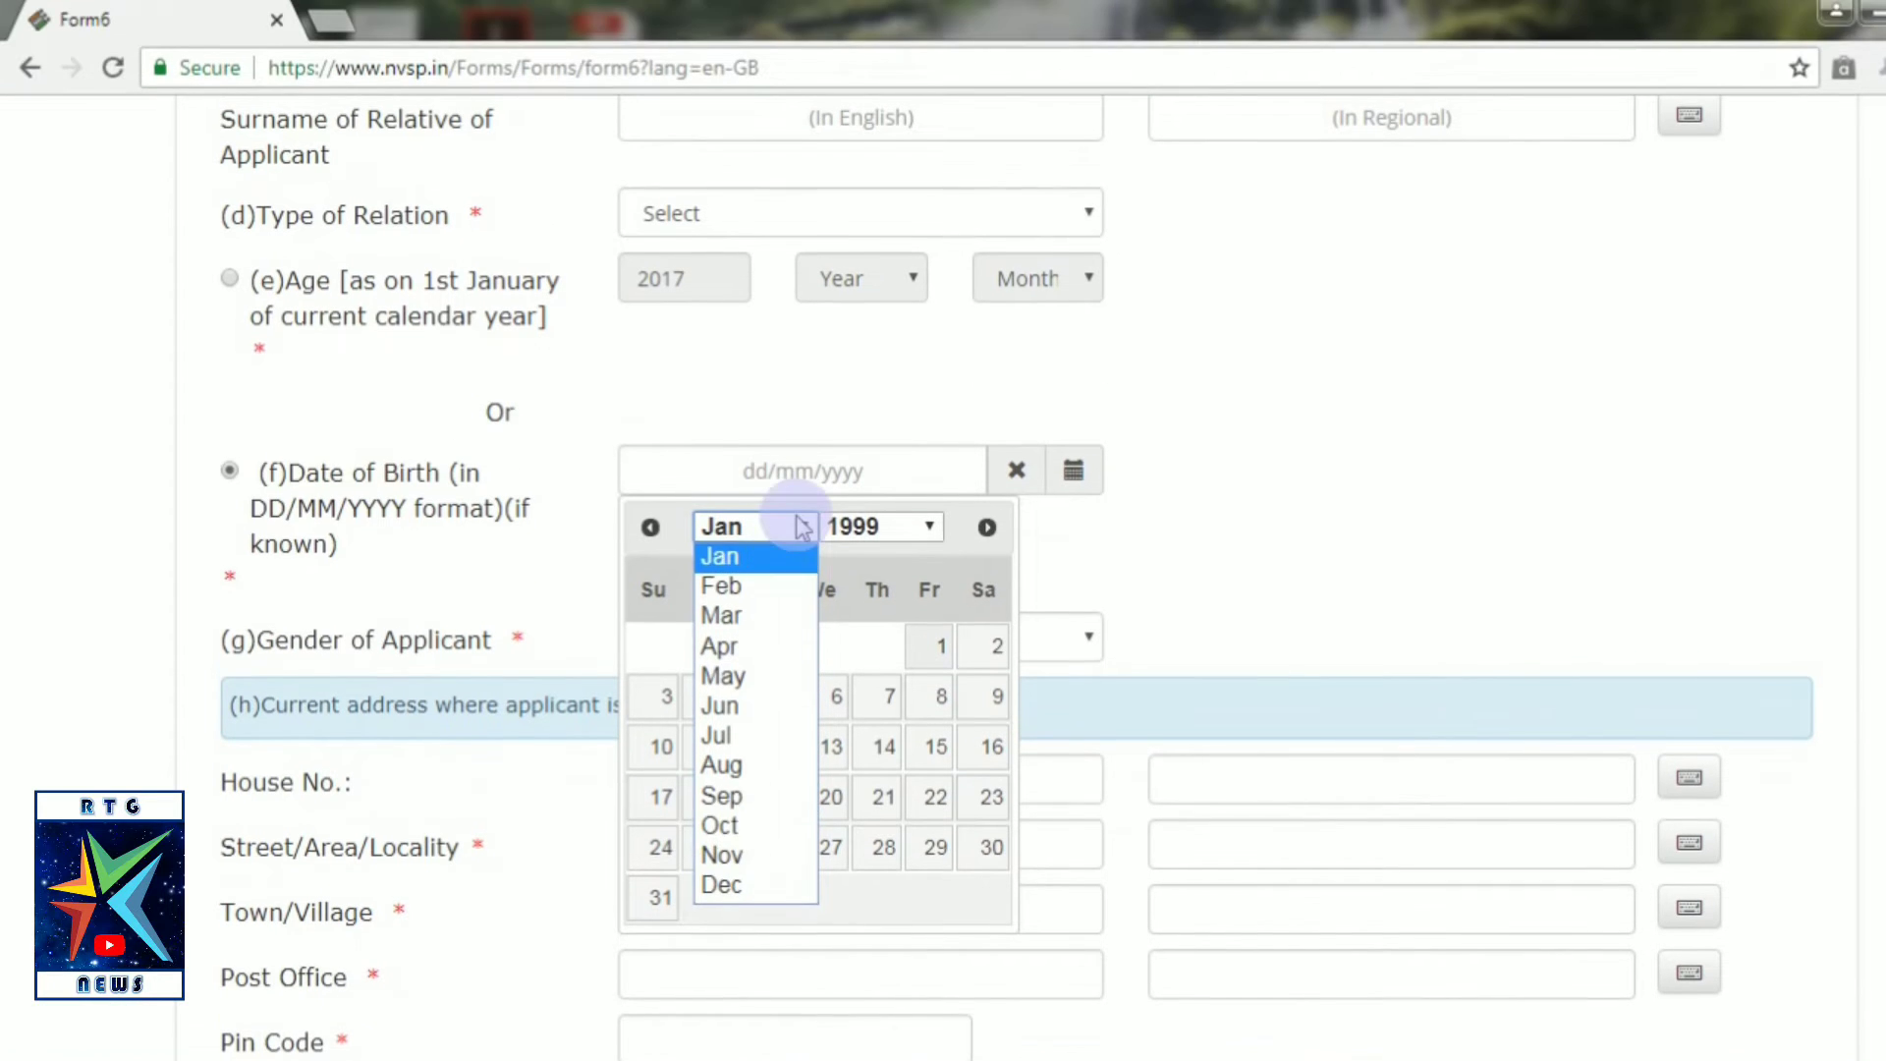
pyautogui.click(804, 527)
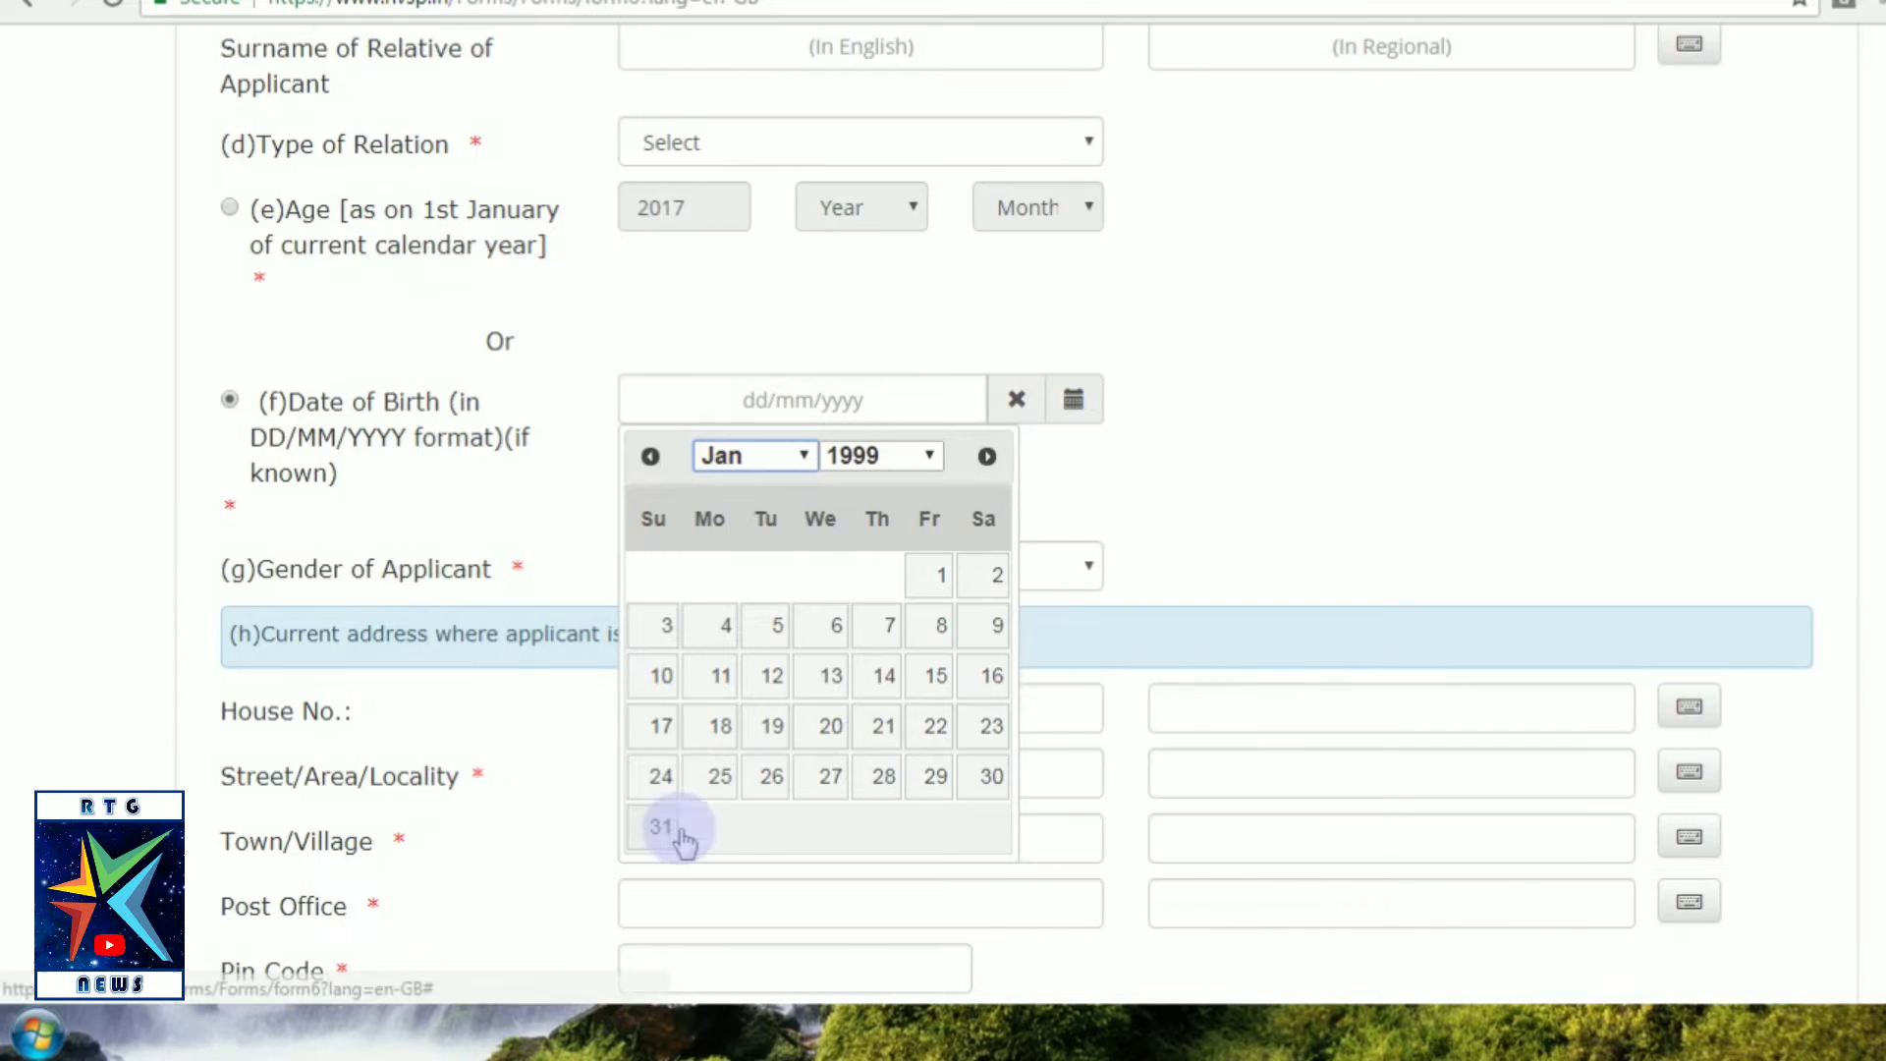
pyautogui.click(1225, 540)
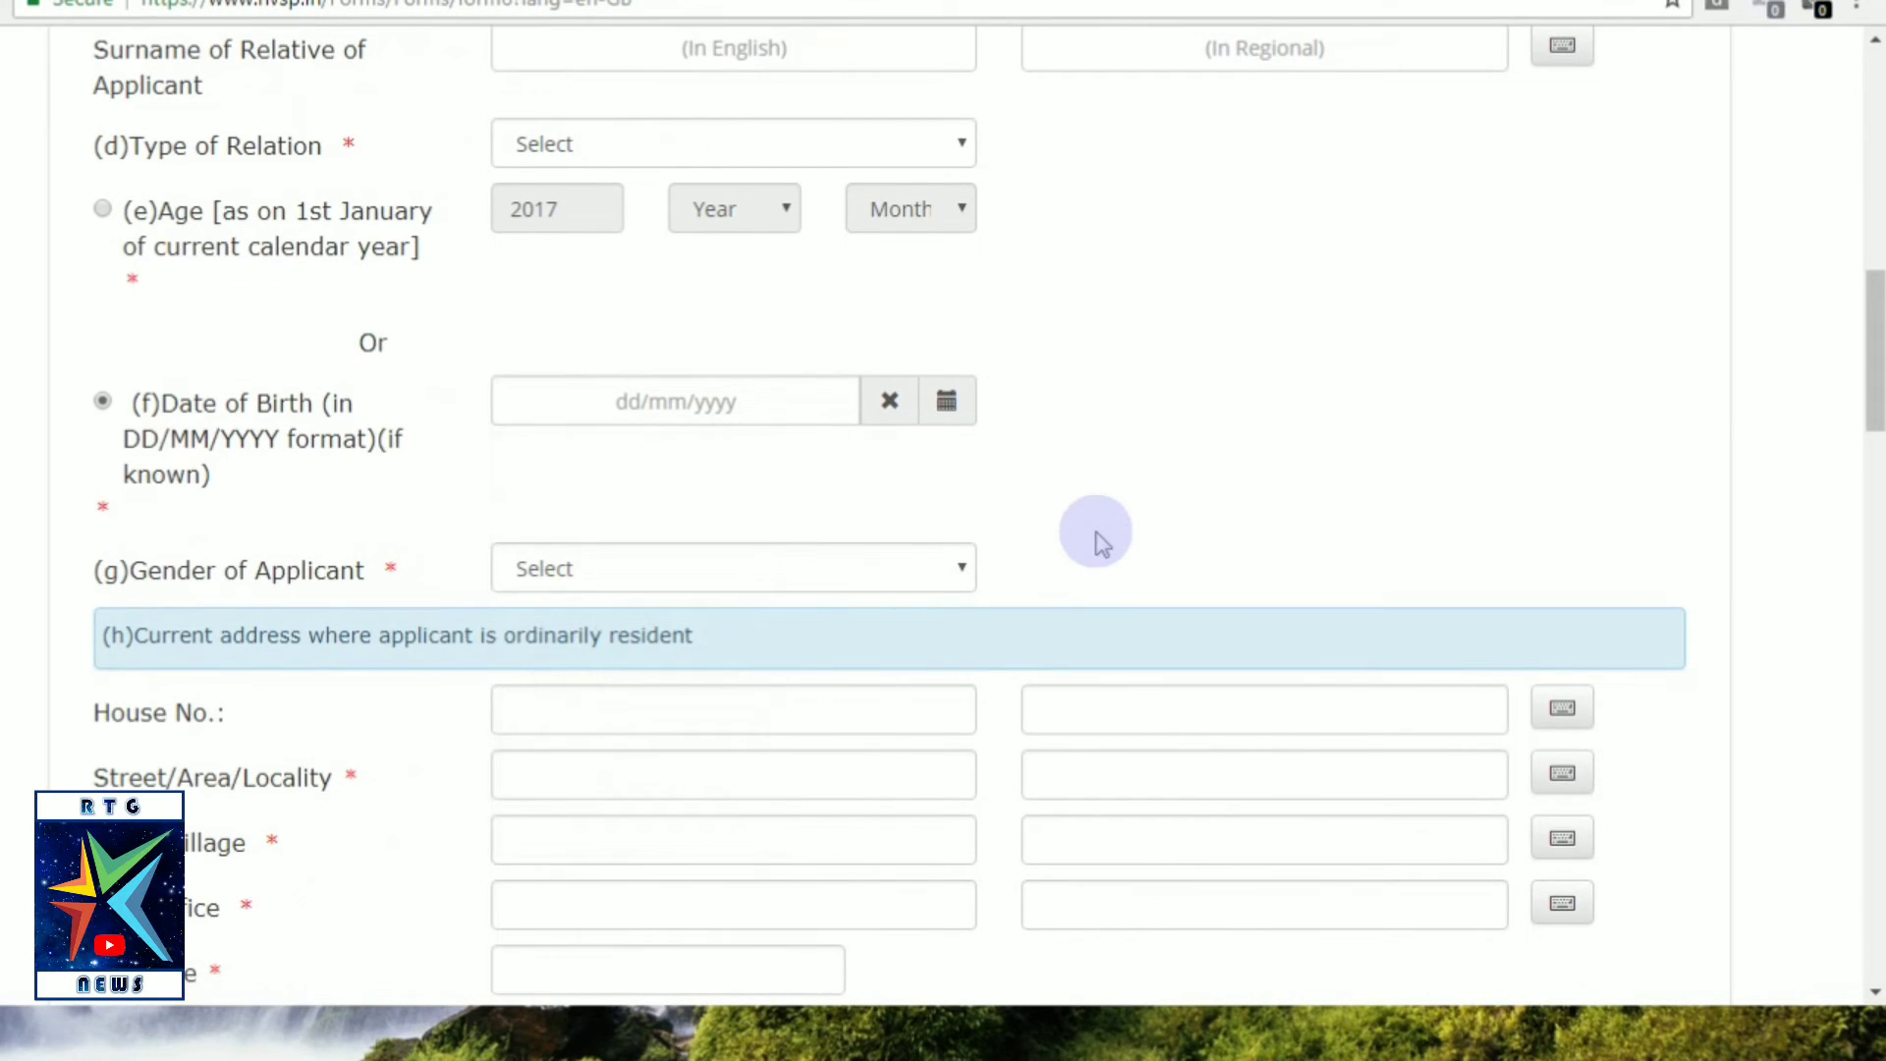
# Review the options of the Gender of Applicant field, leaving it unselected.
pyautogui.scroll(-3, 1098, 543)
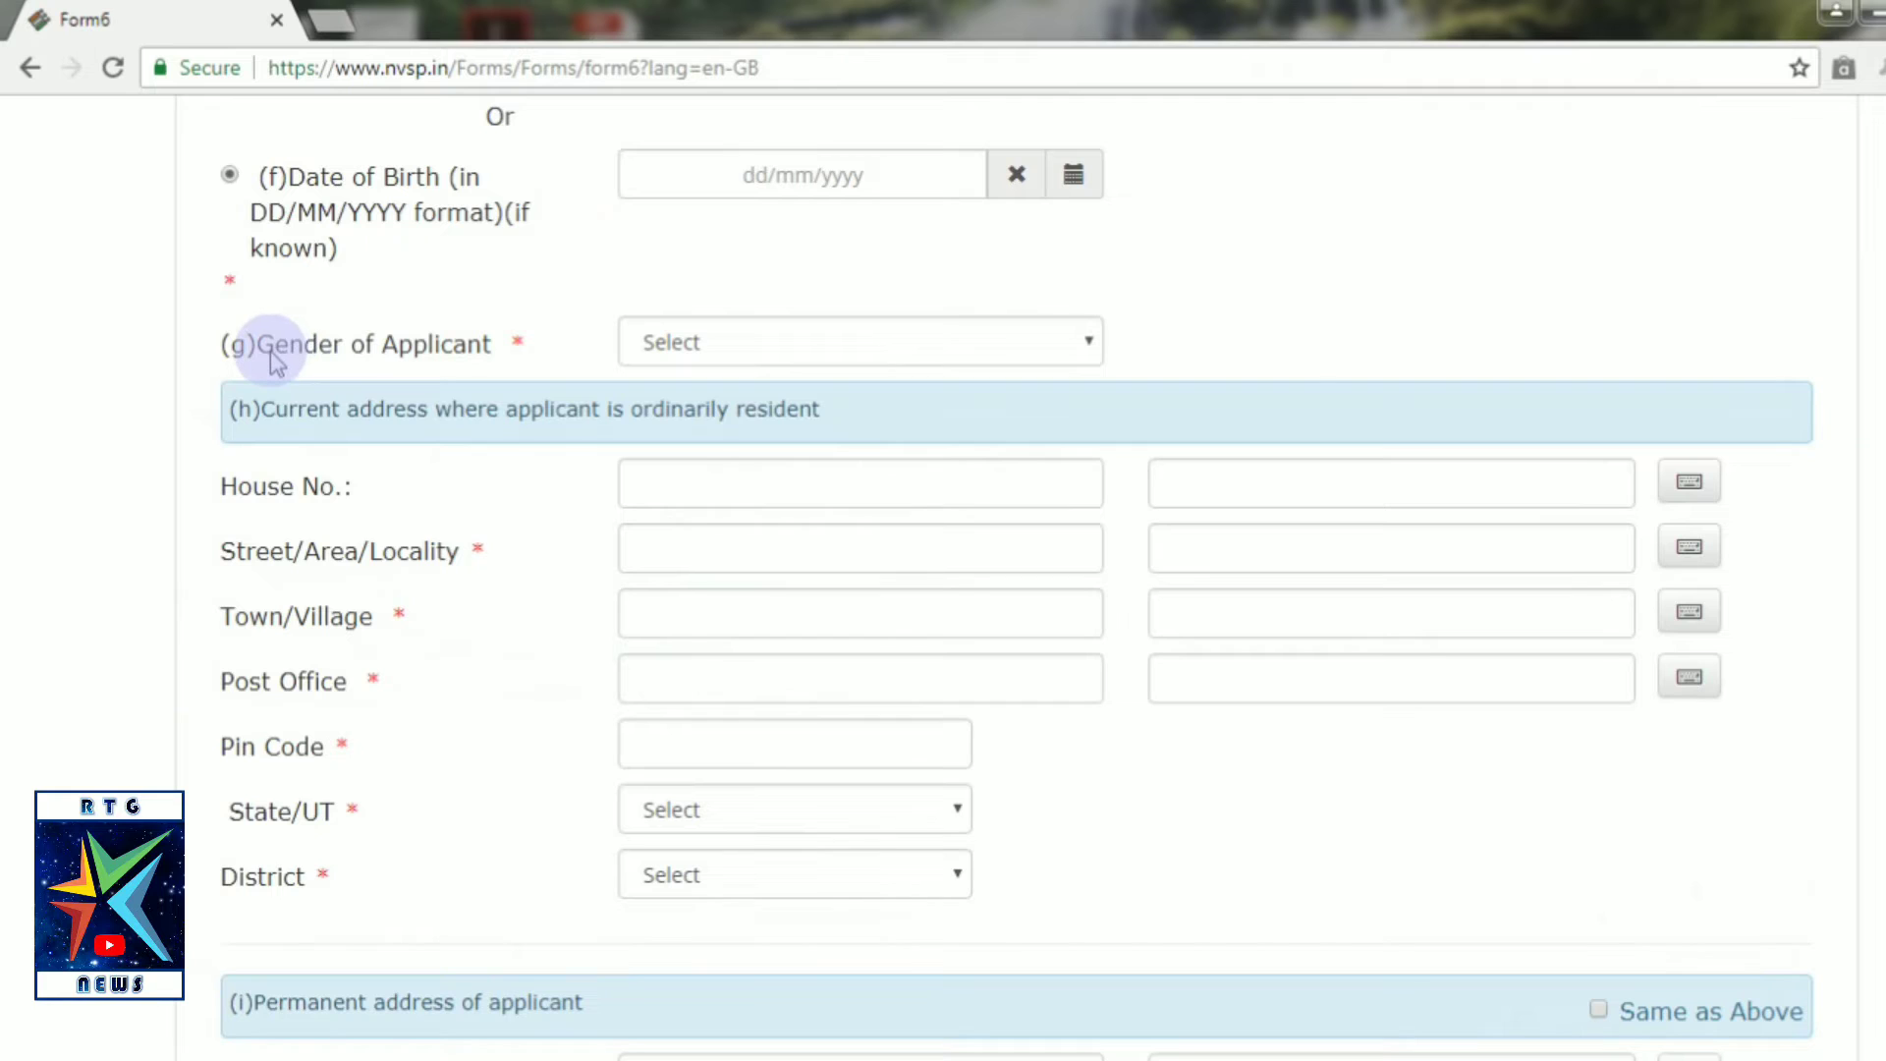
pyautogui.moveTo(263, 353); pyautogui.dragTo(464, 363)
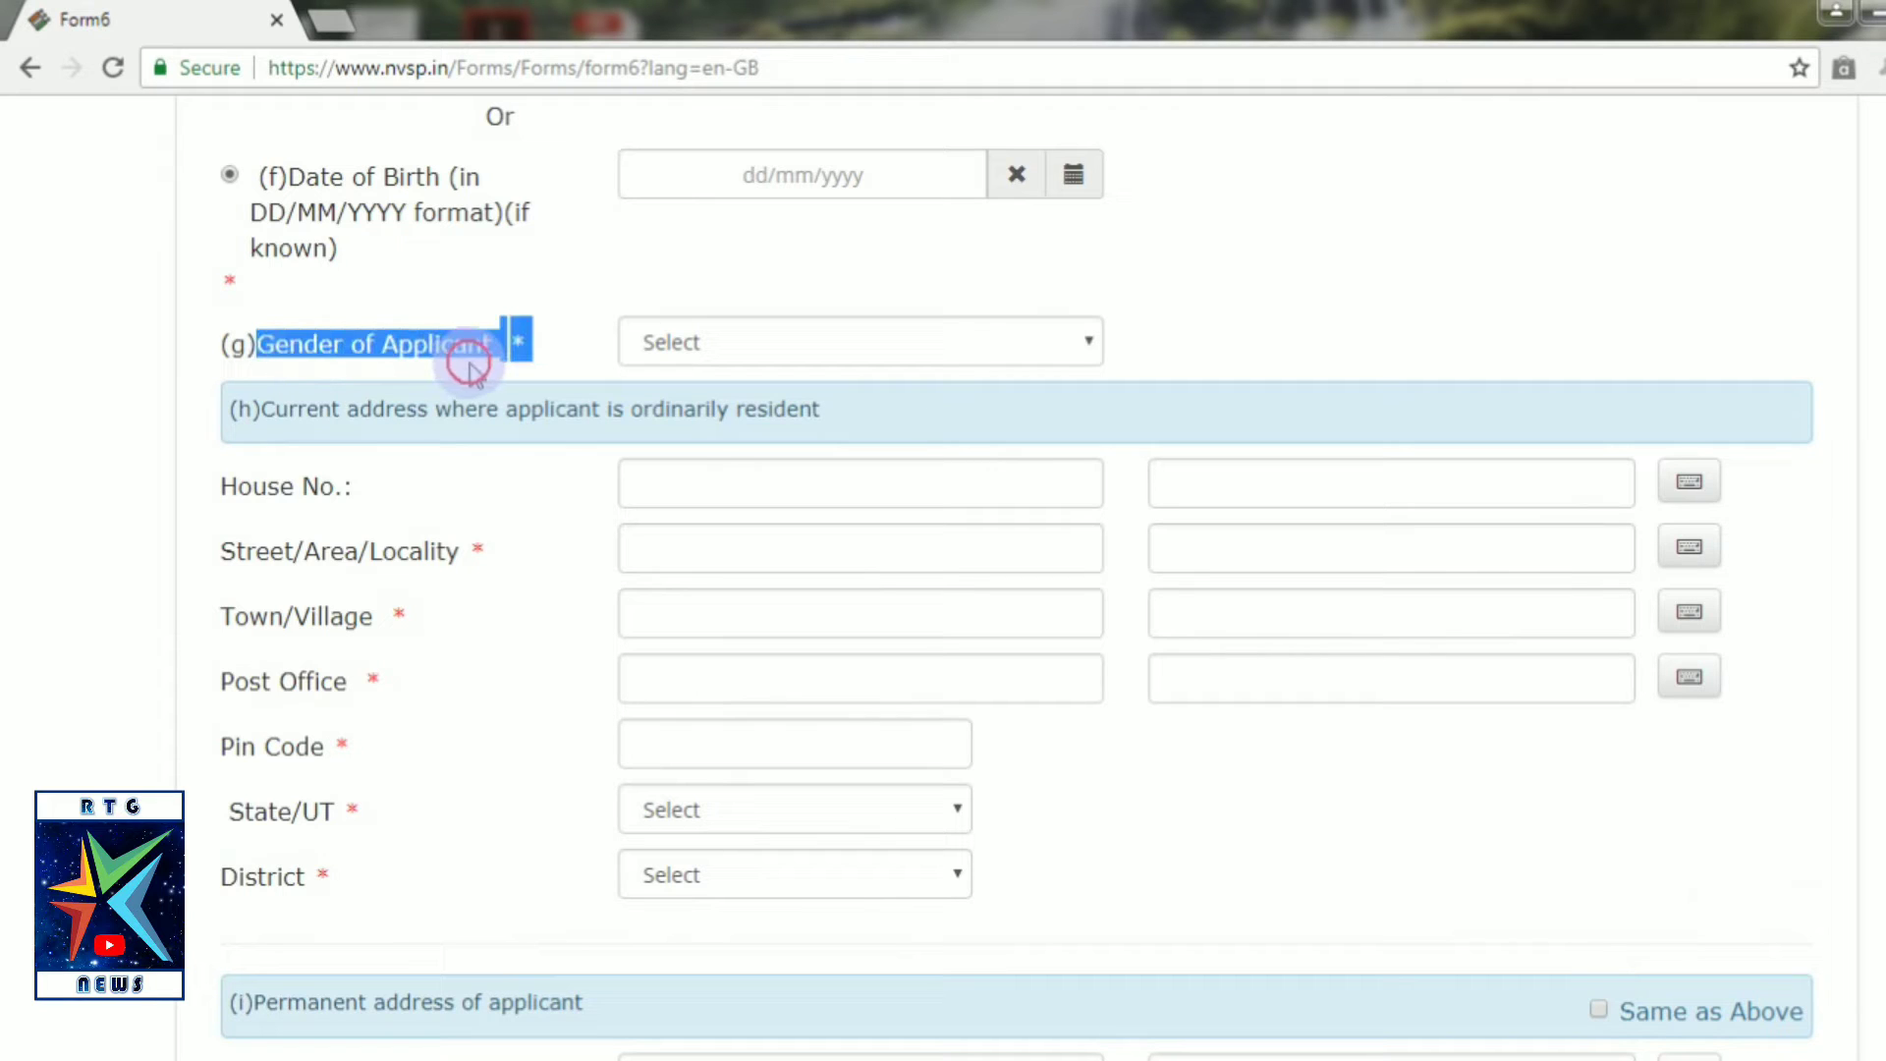
pyautogui.click(857, 350)
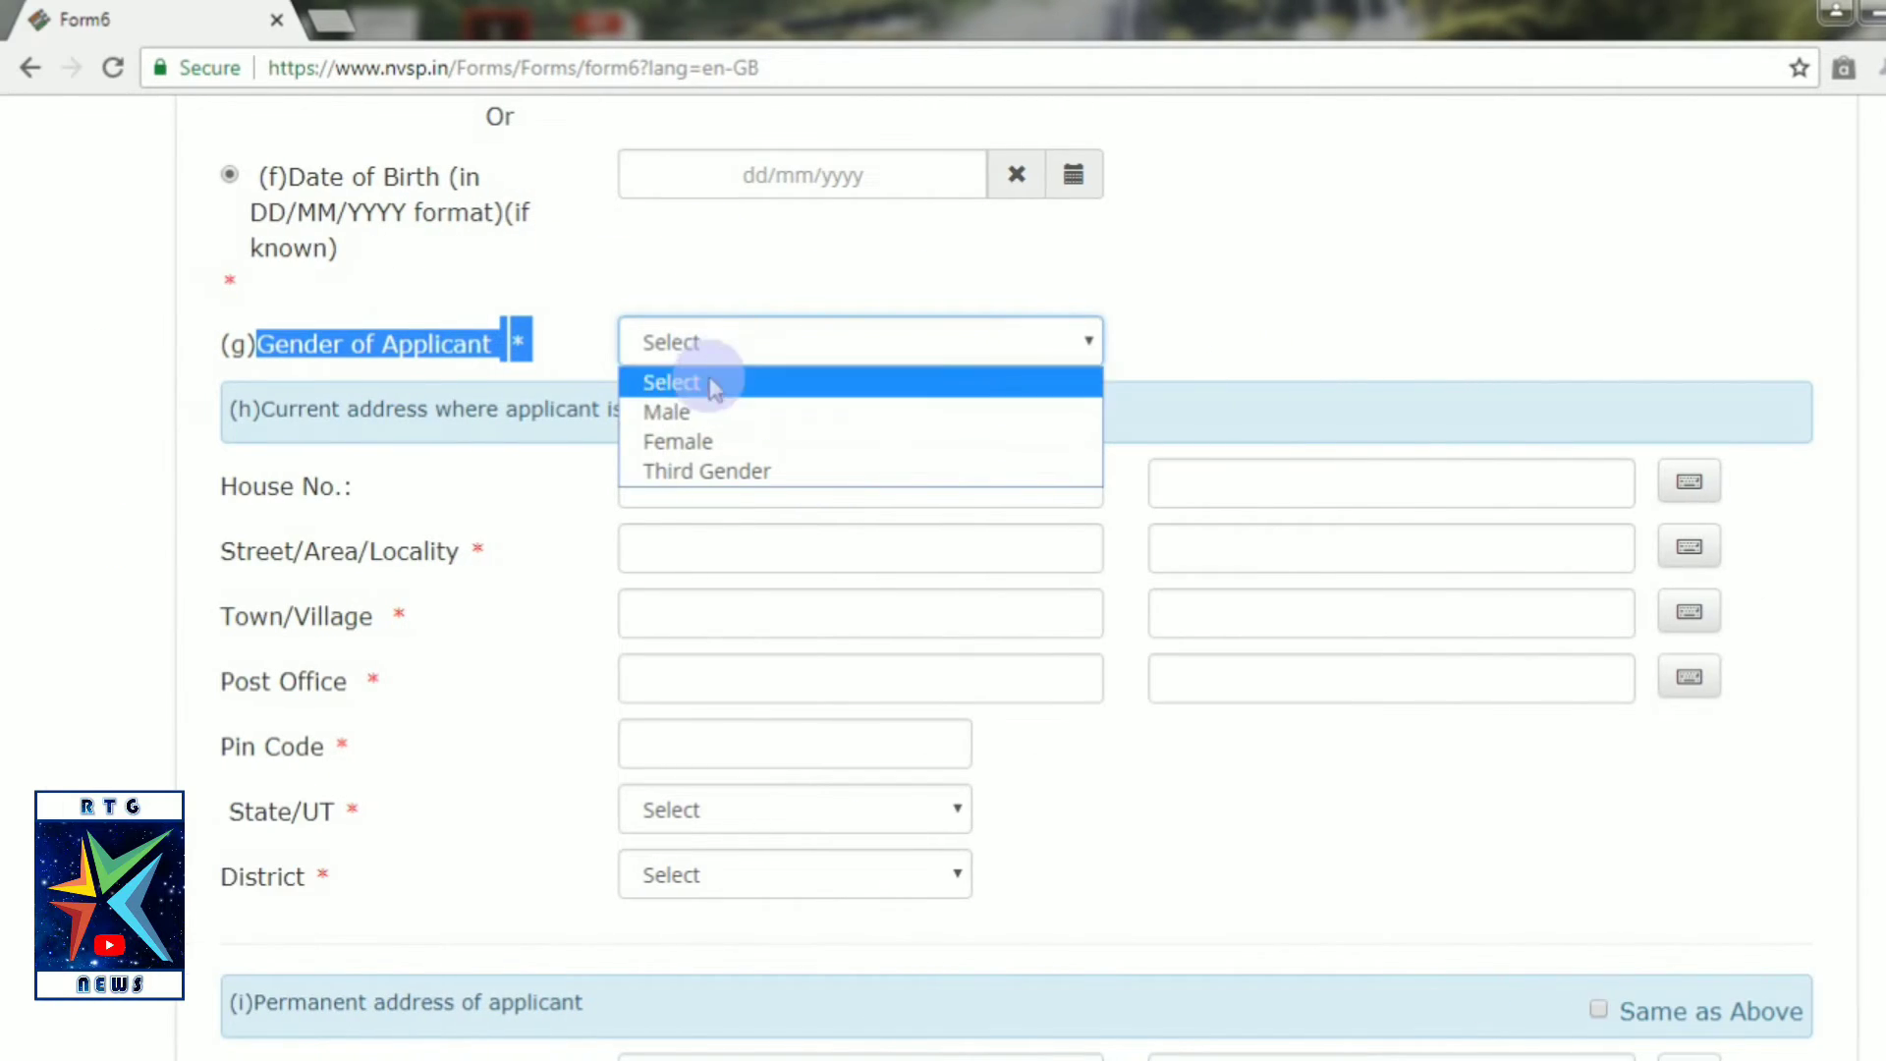
pyautogui.click(714, 393)
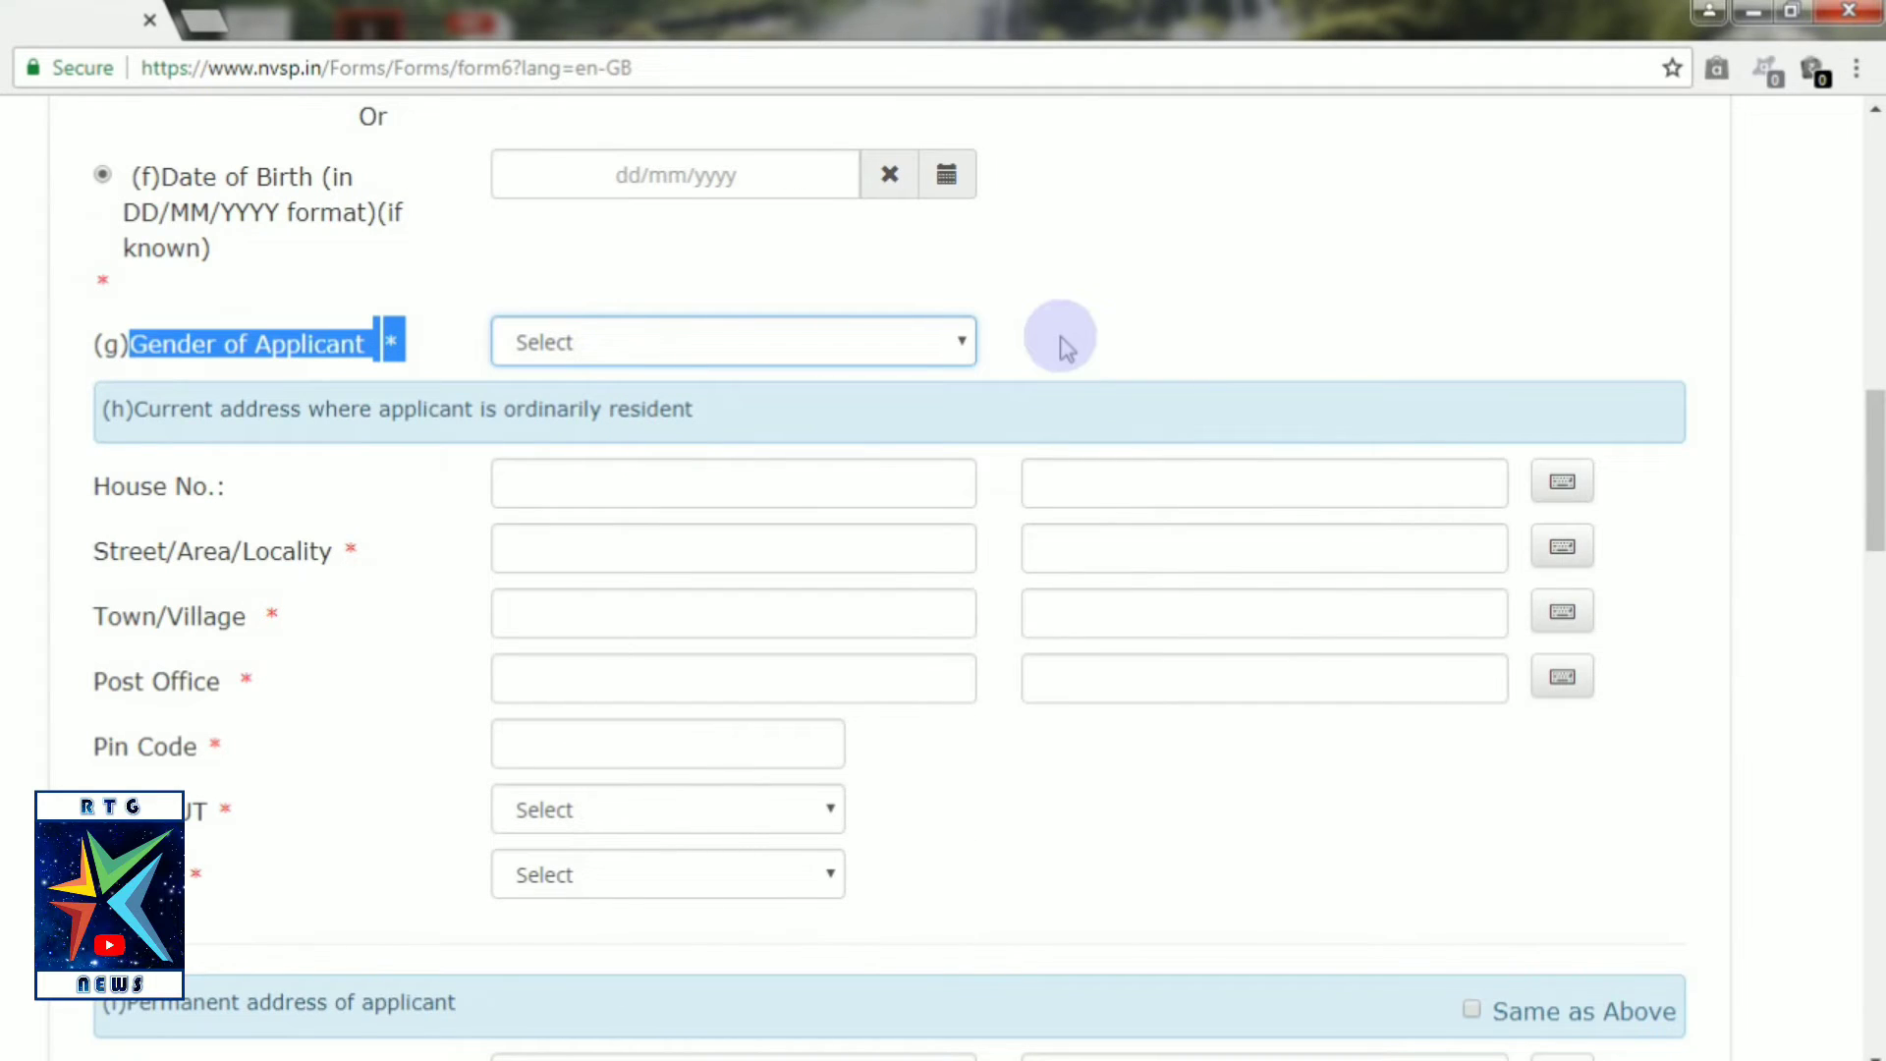
pyautogui.click(1067, 349)
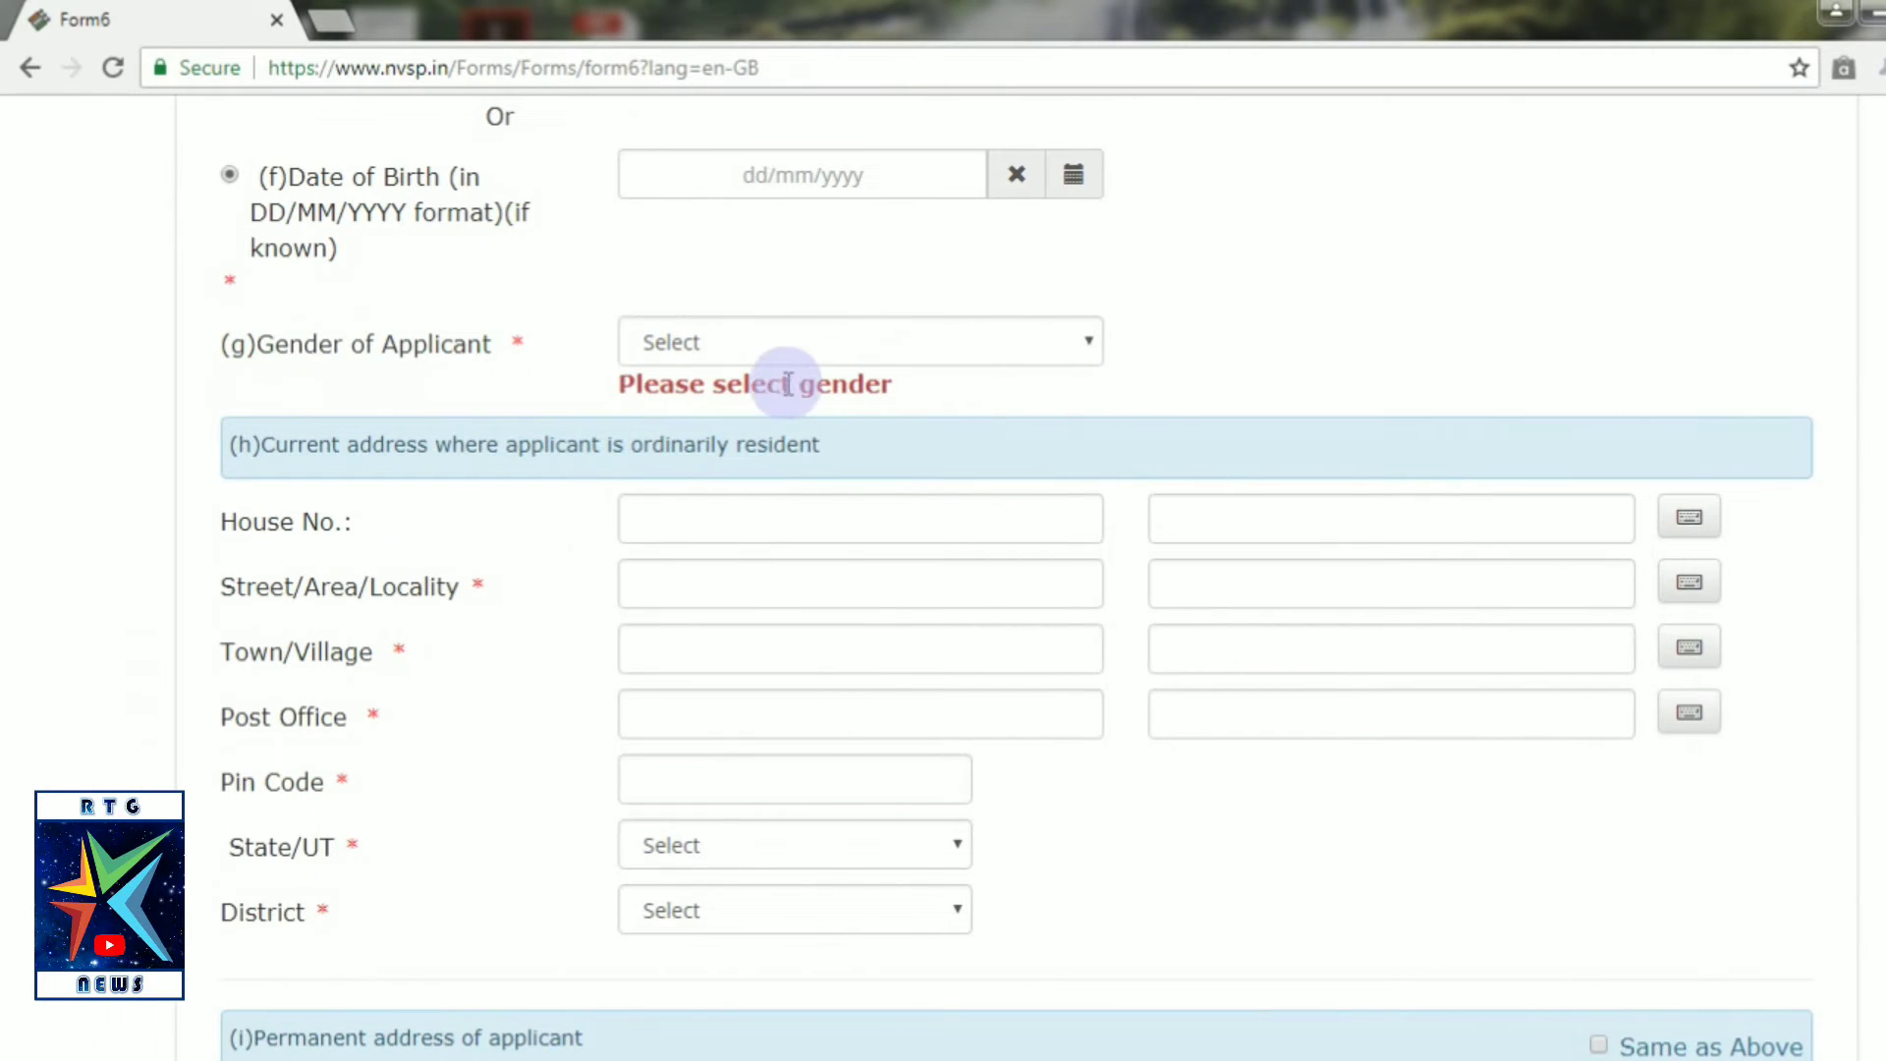
# Read the heading and fields for the current address where the applicant is ordinarily resident.
pyautogui.scroll(-2, 260, 430)
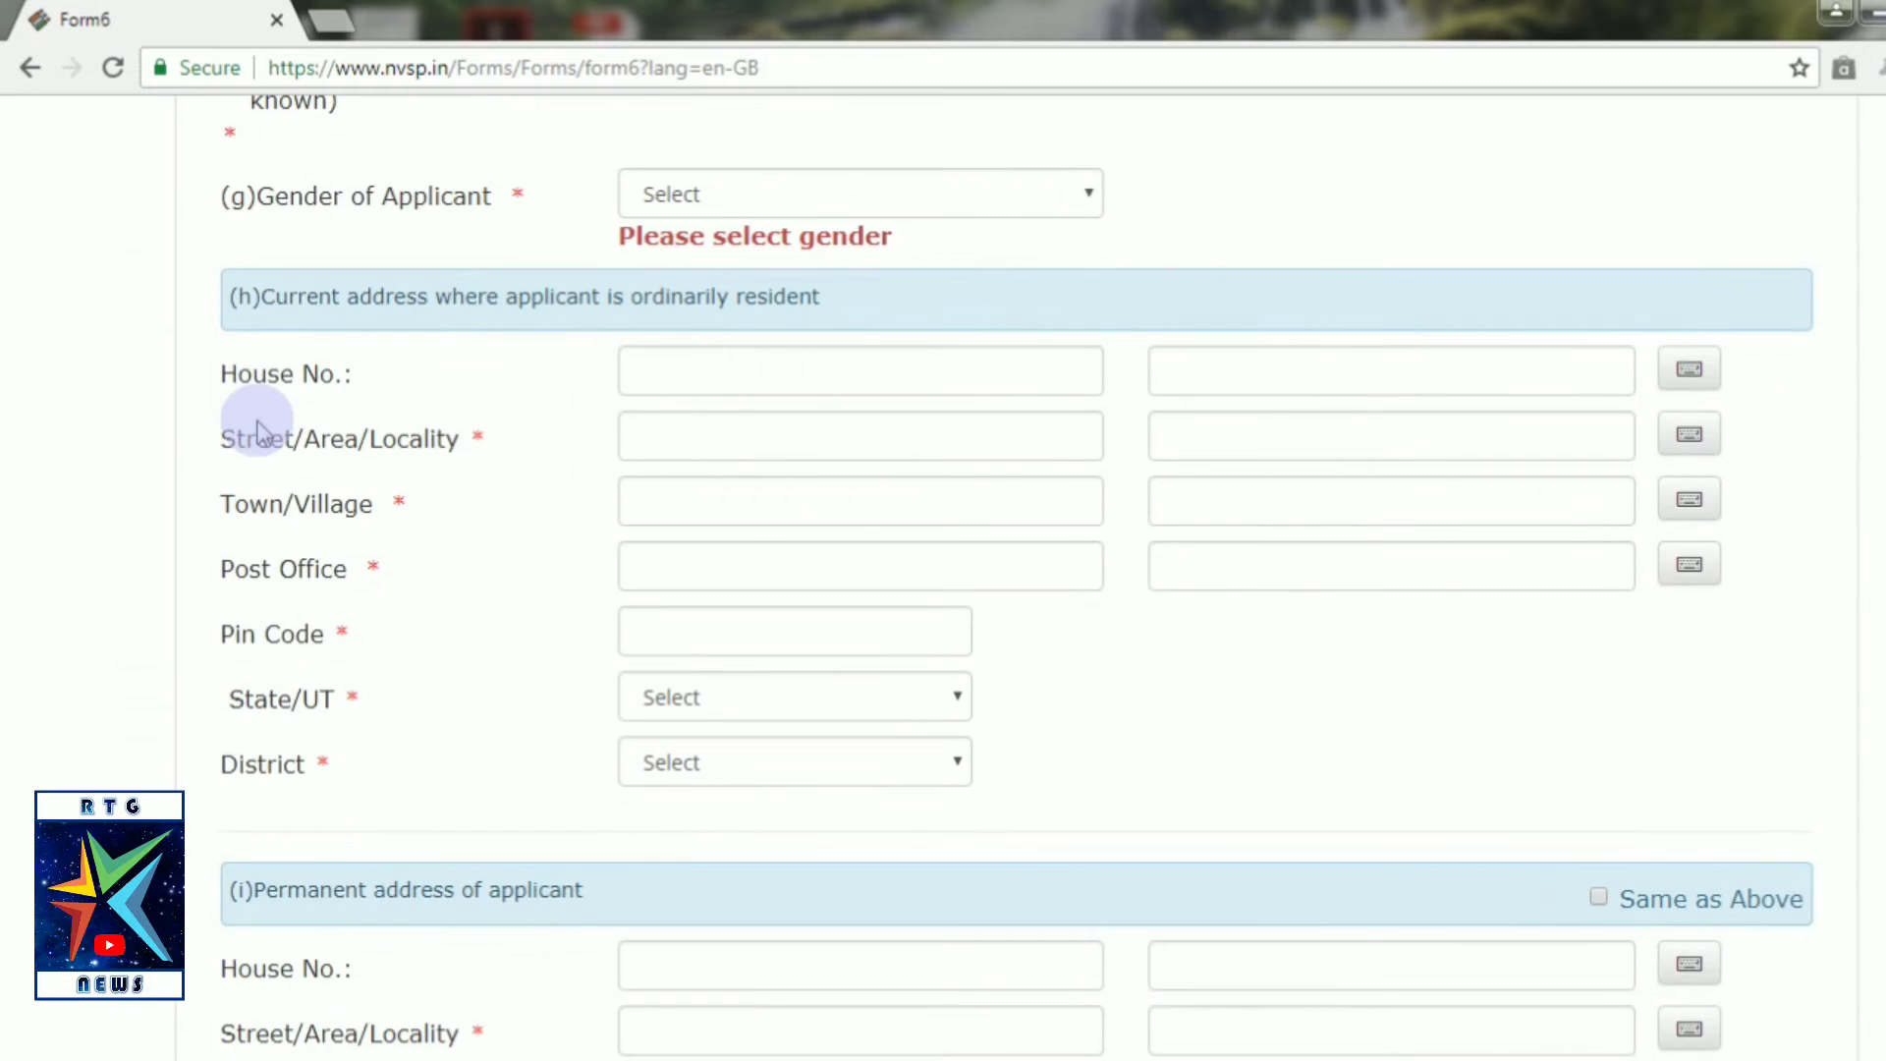
pyautogui.scroll(-2, 258, 433)
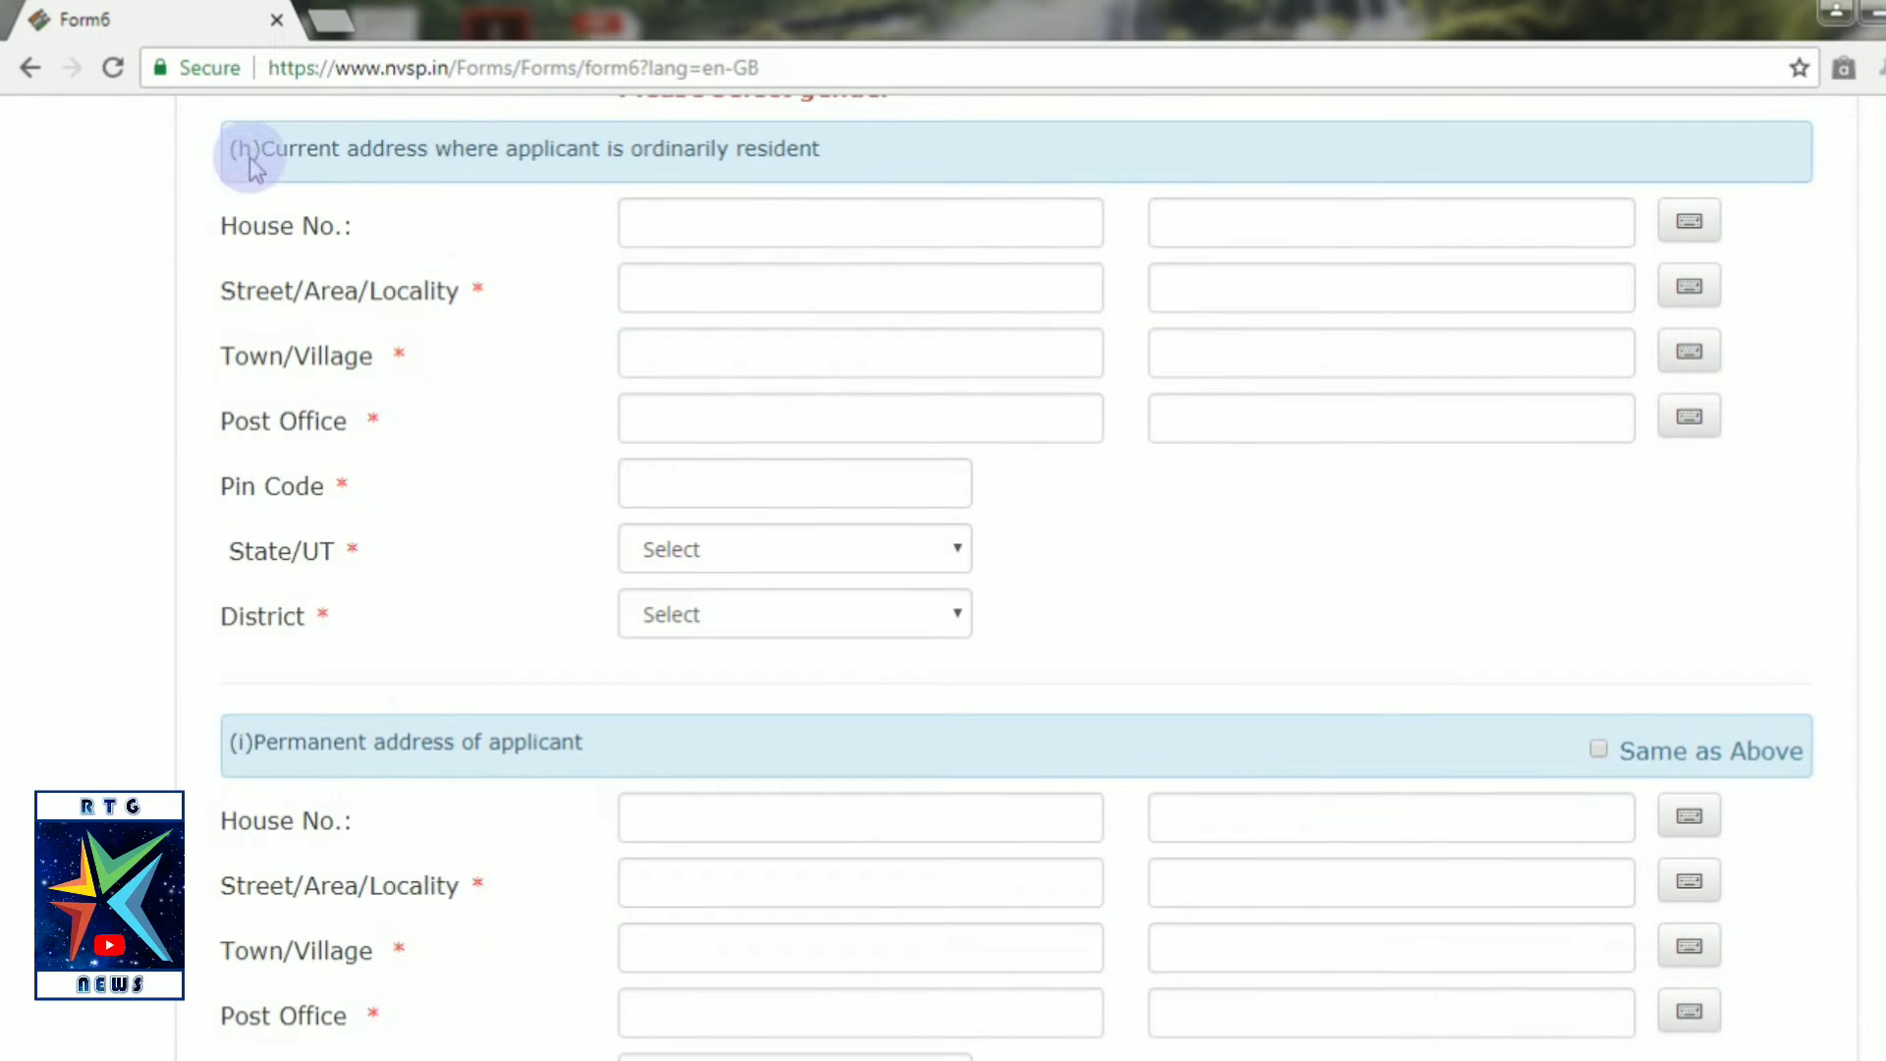
pyautogui.moveTo(263, 151); pyautogui.dragTo(851, 165)
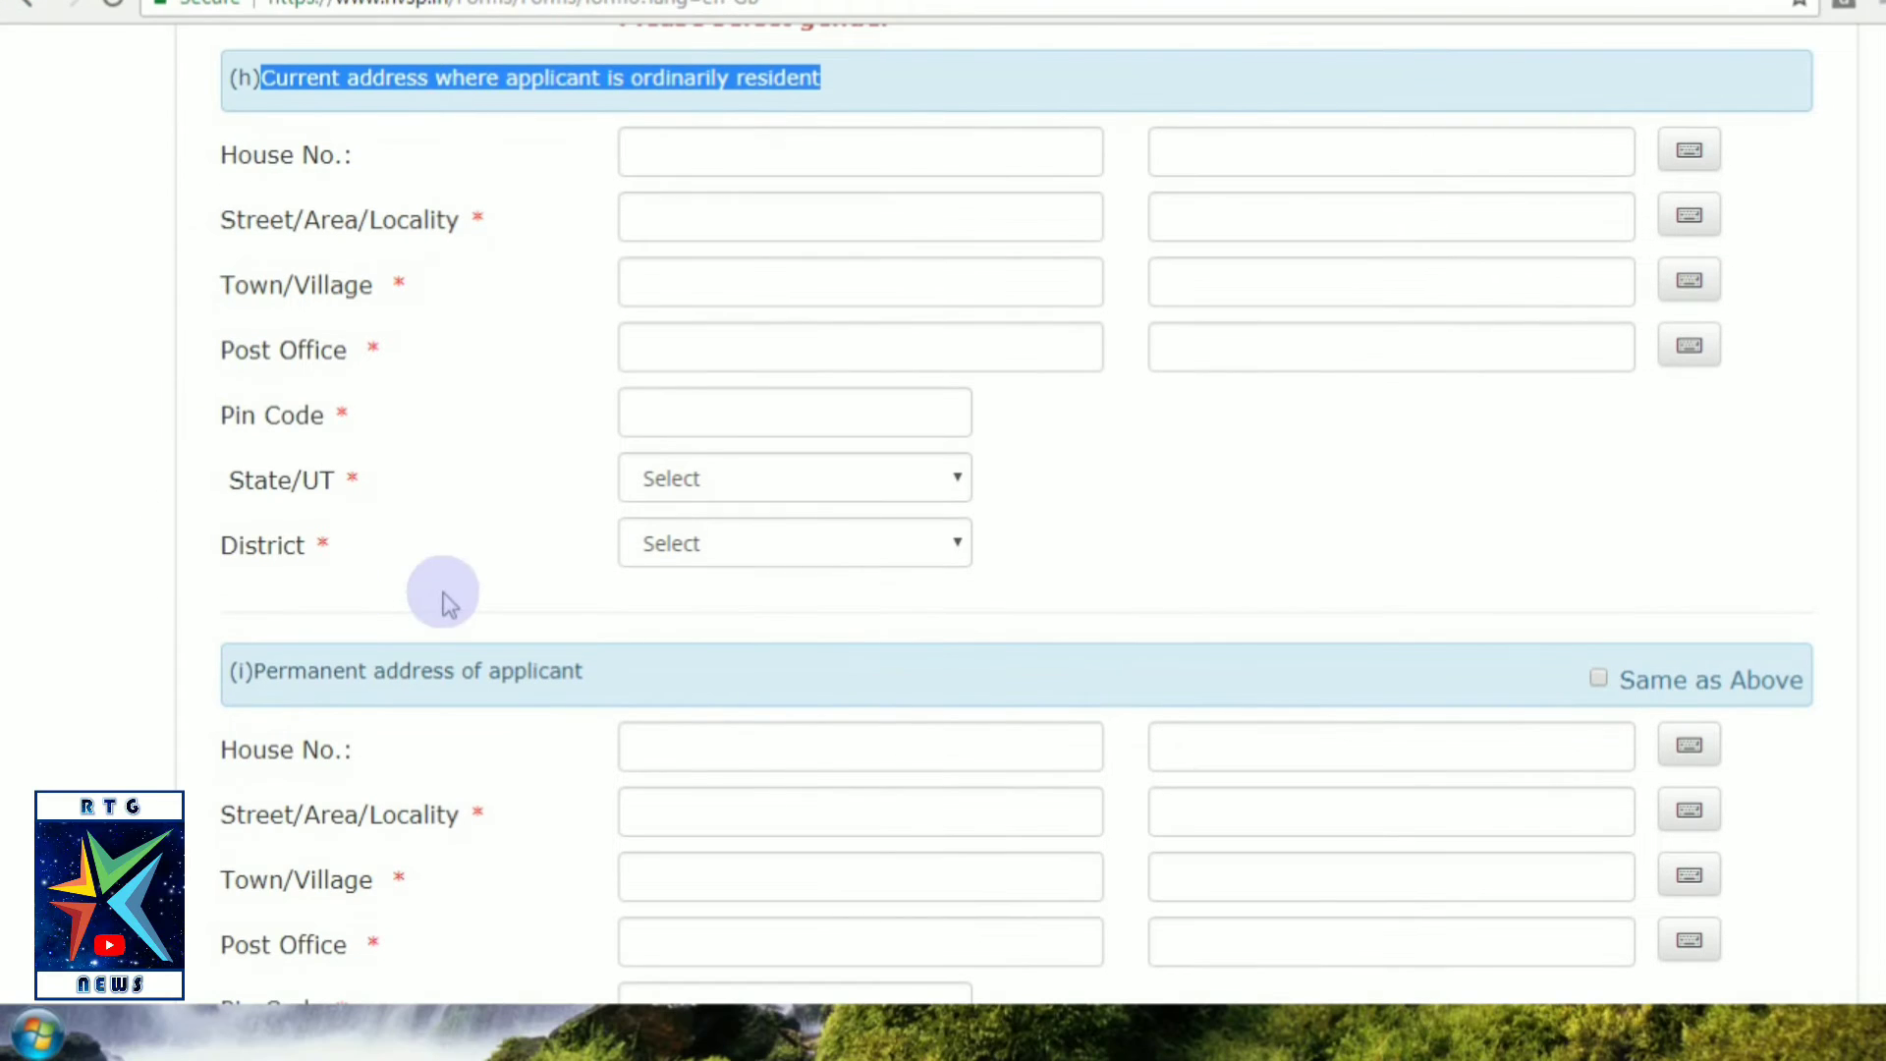
# Examine the heading of the applicant's permanent address section and its Same as Above option.
pyautogui.click(443, 663)
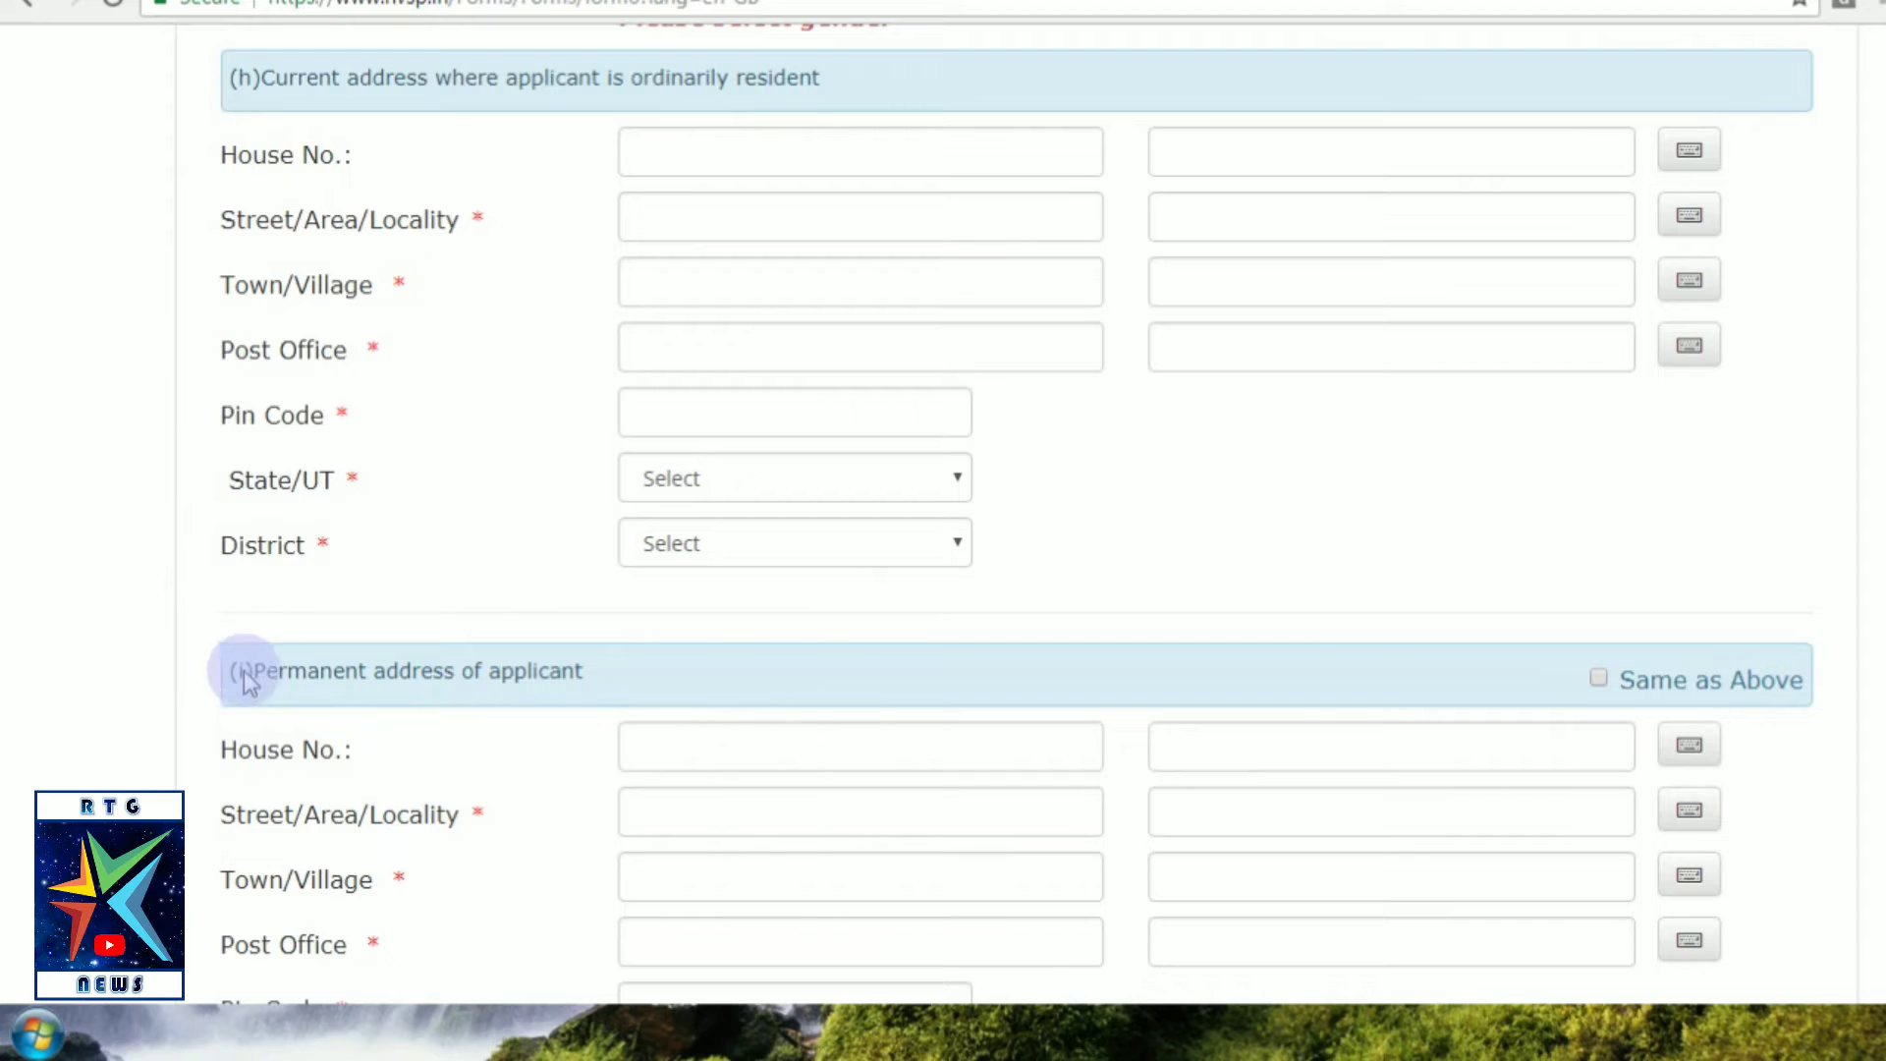
pyautogui.moveTo(257, 673); pyautogui.dragTo(592, 678)
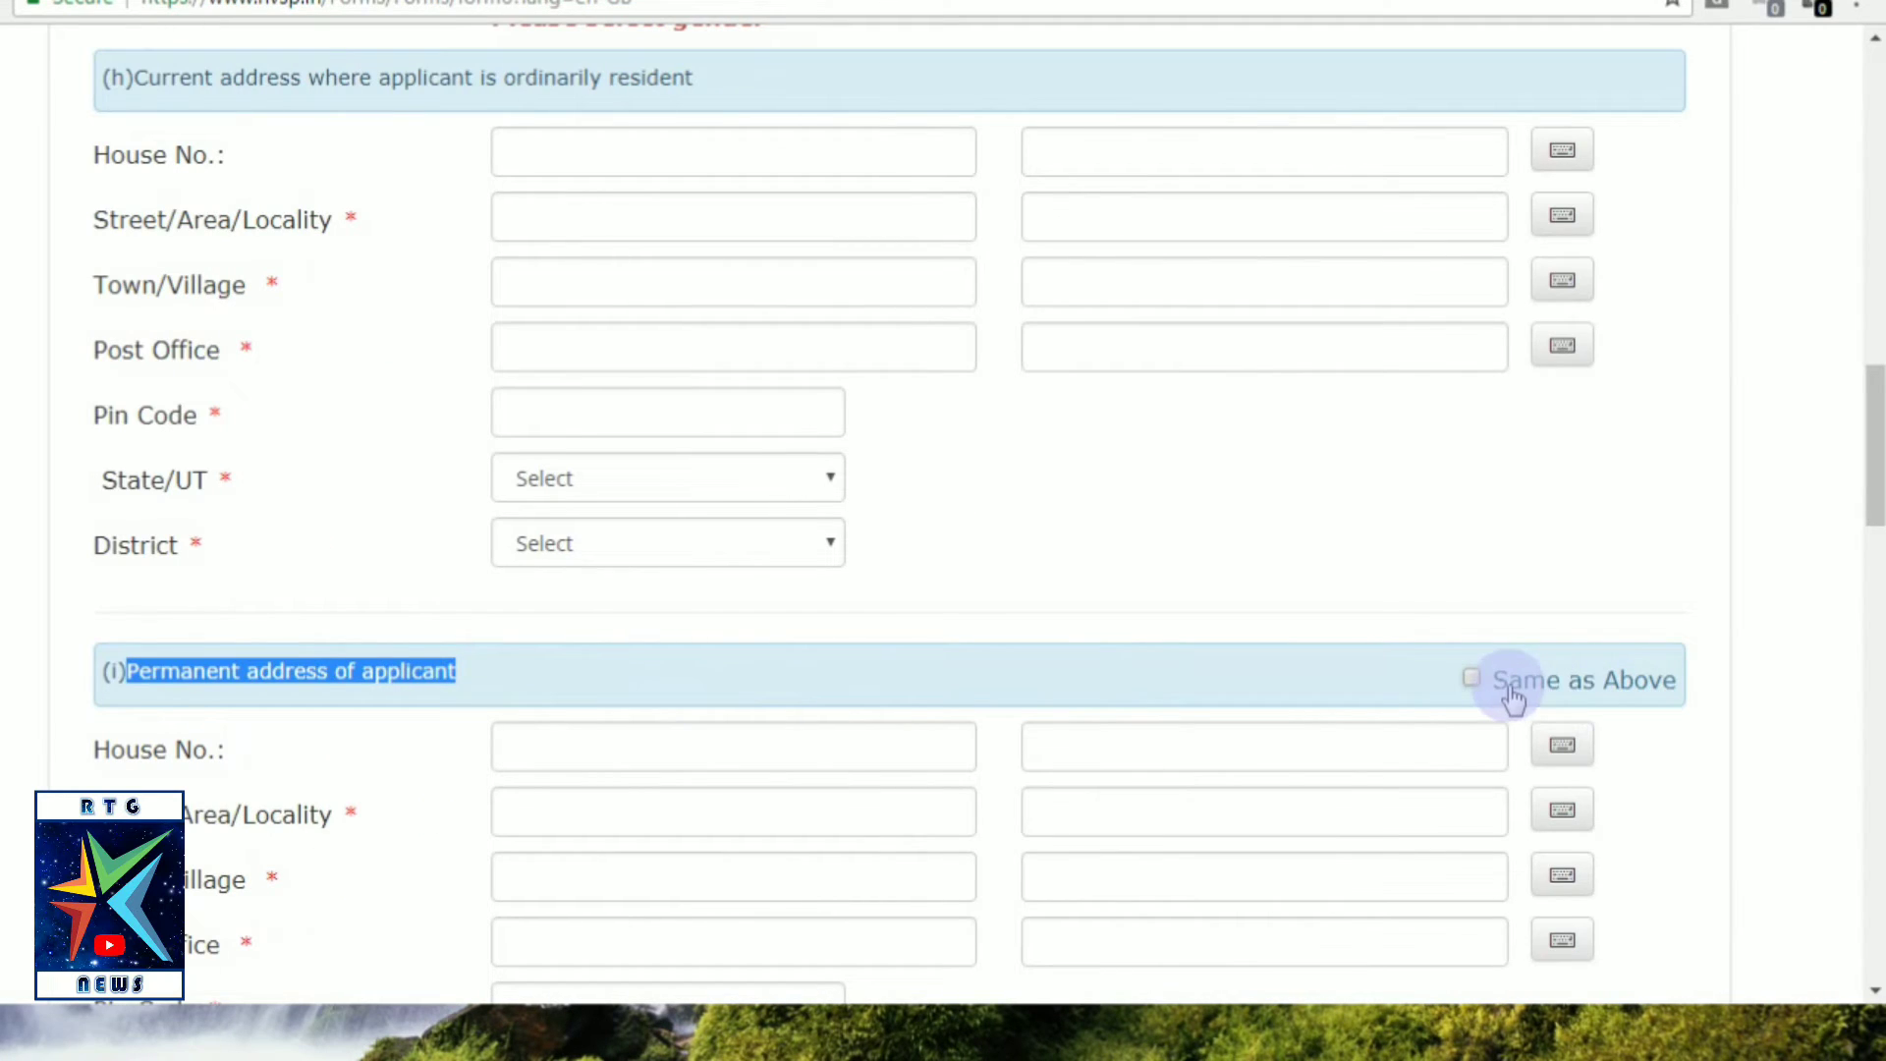
pyautogui.click(1409, 686)
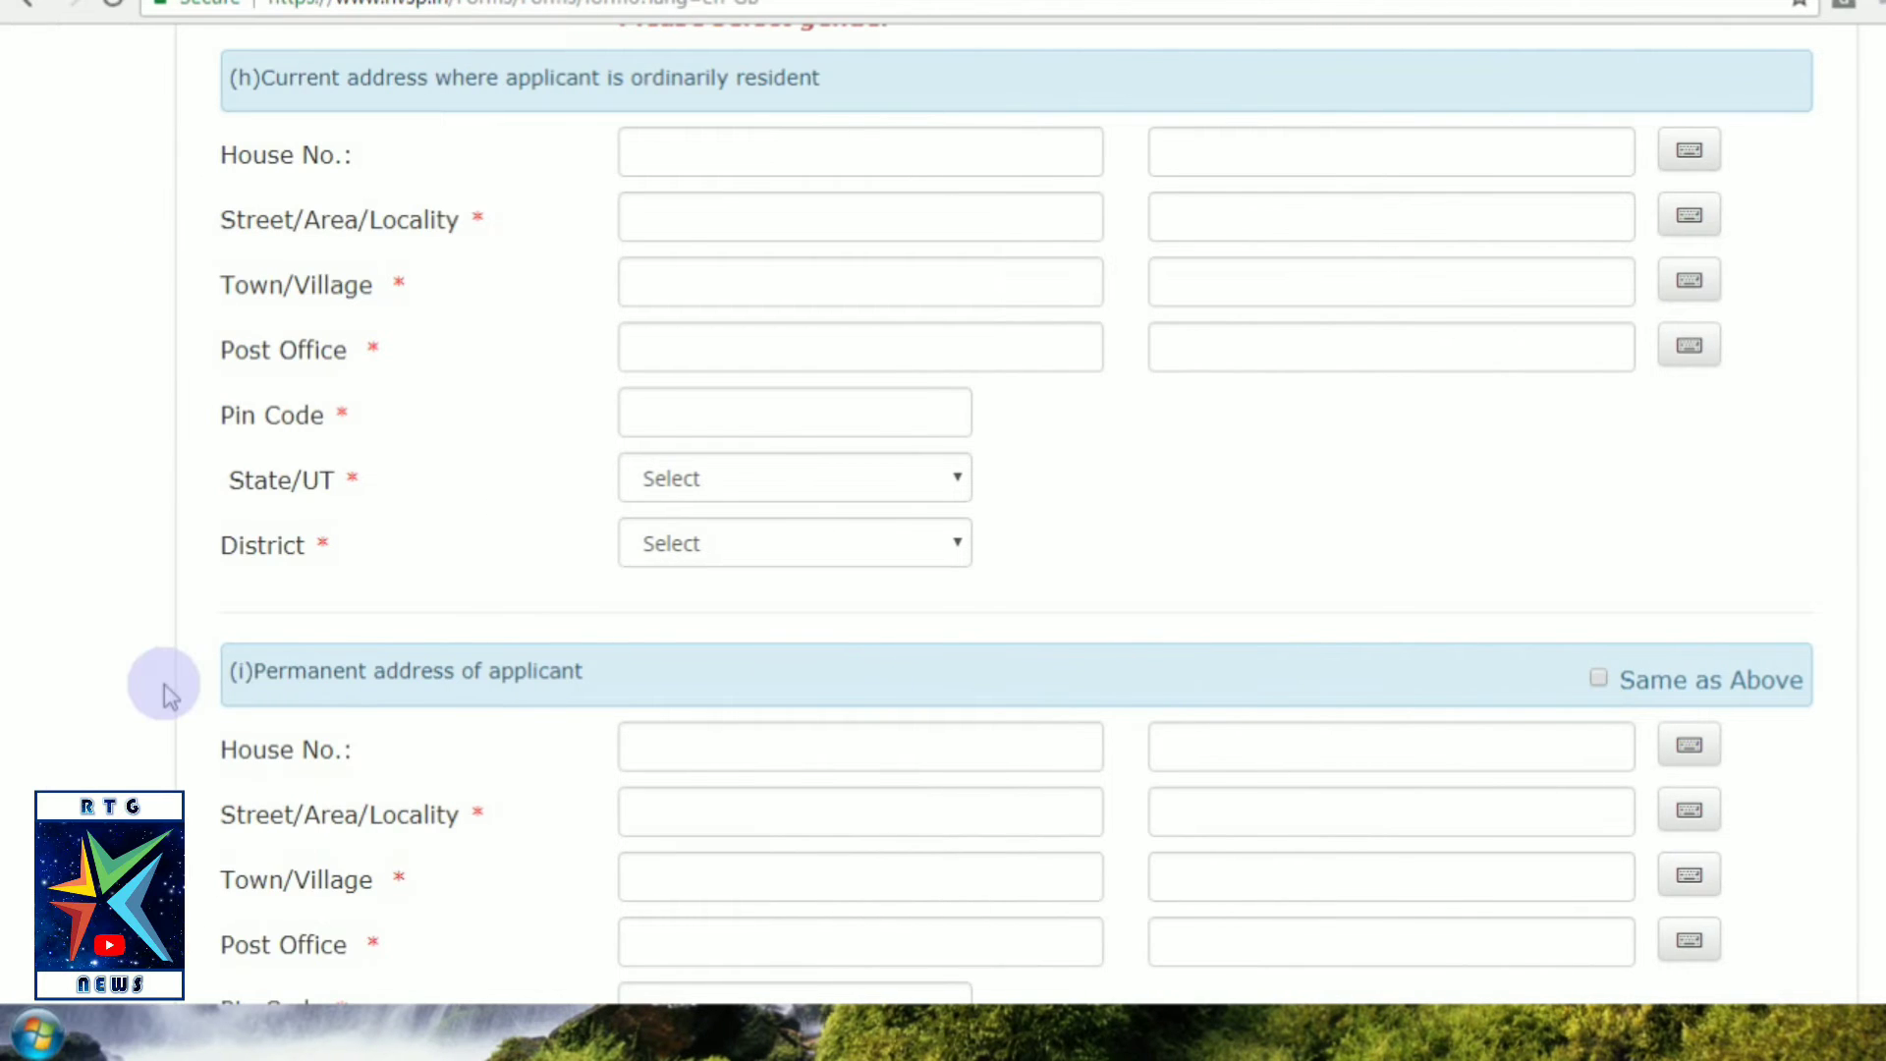
# Examine the Family/Neighbour Epic No. field below the permanent address and place the cursor in it.
pyautogui.scroll(-6, 163, 684)
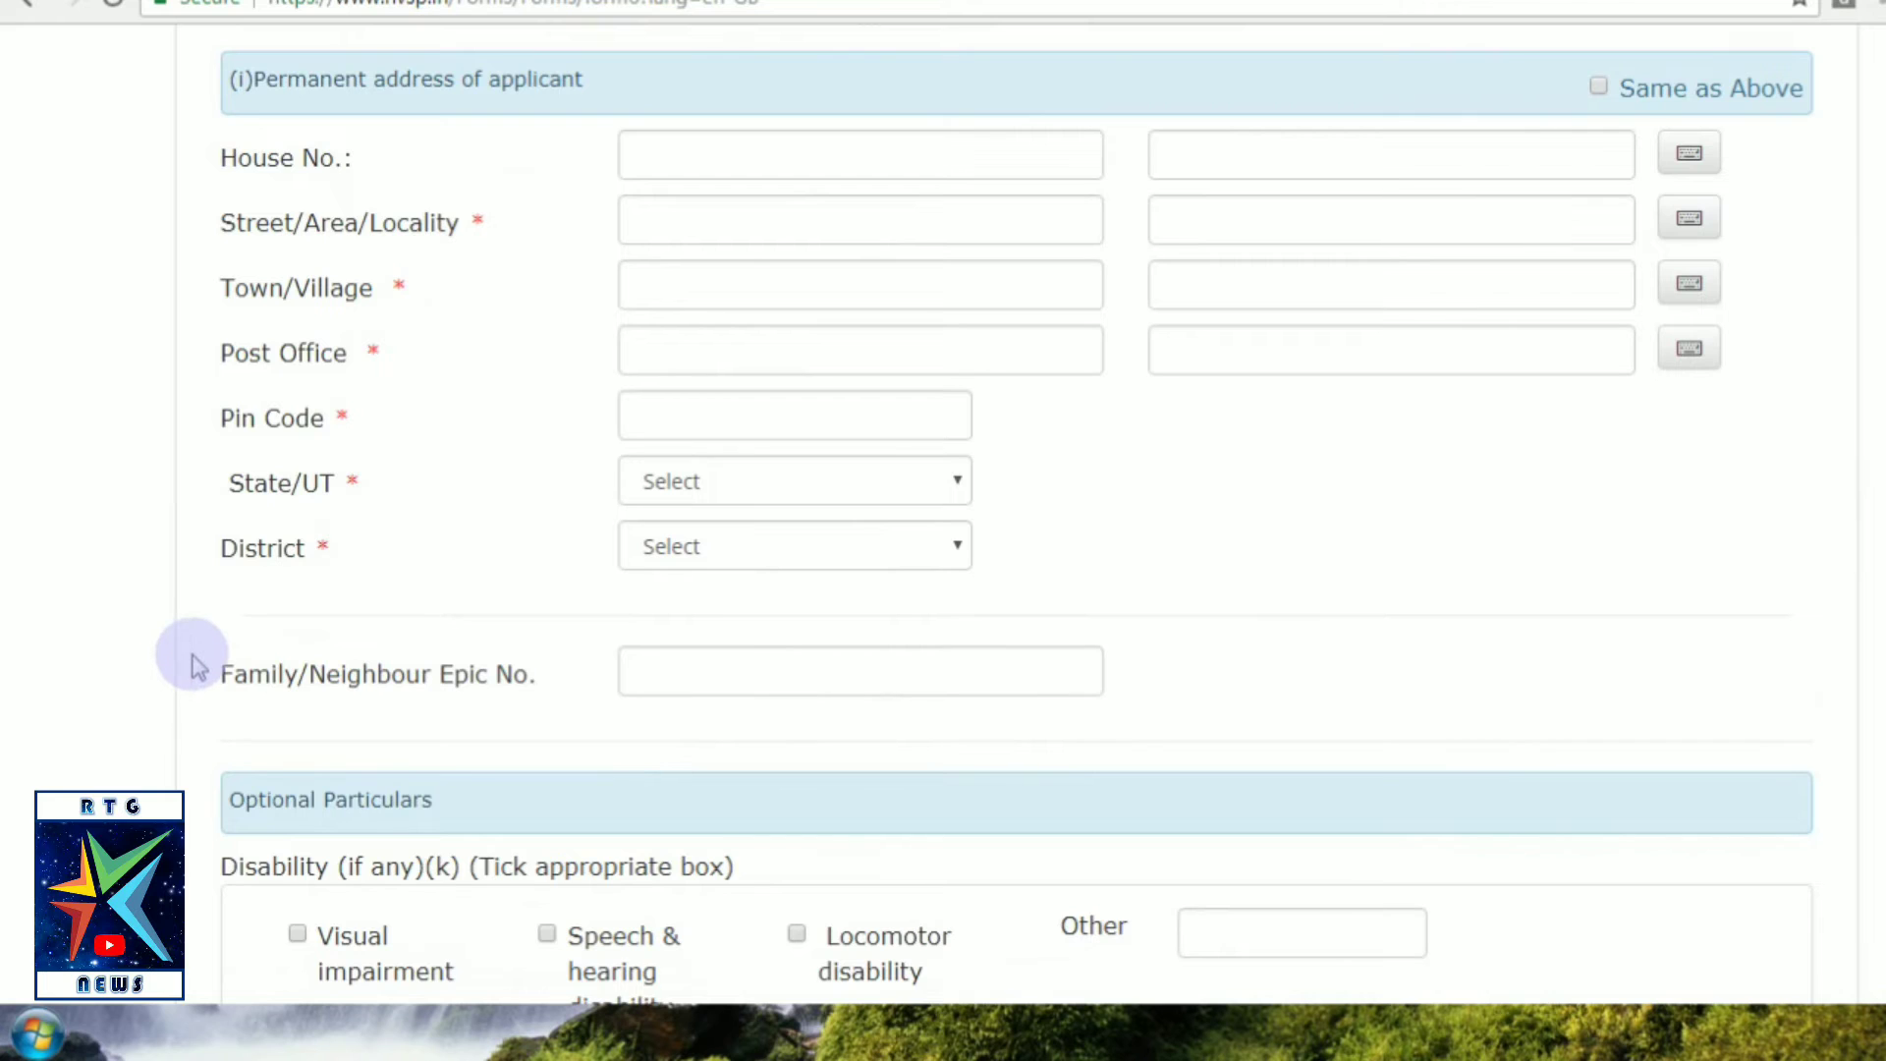
pyautogui.scroll(-2, 200, 659)
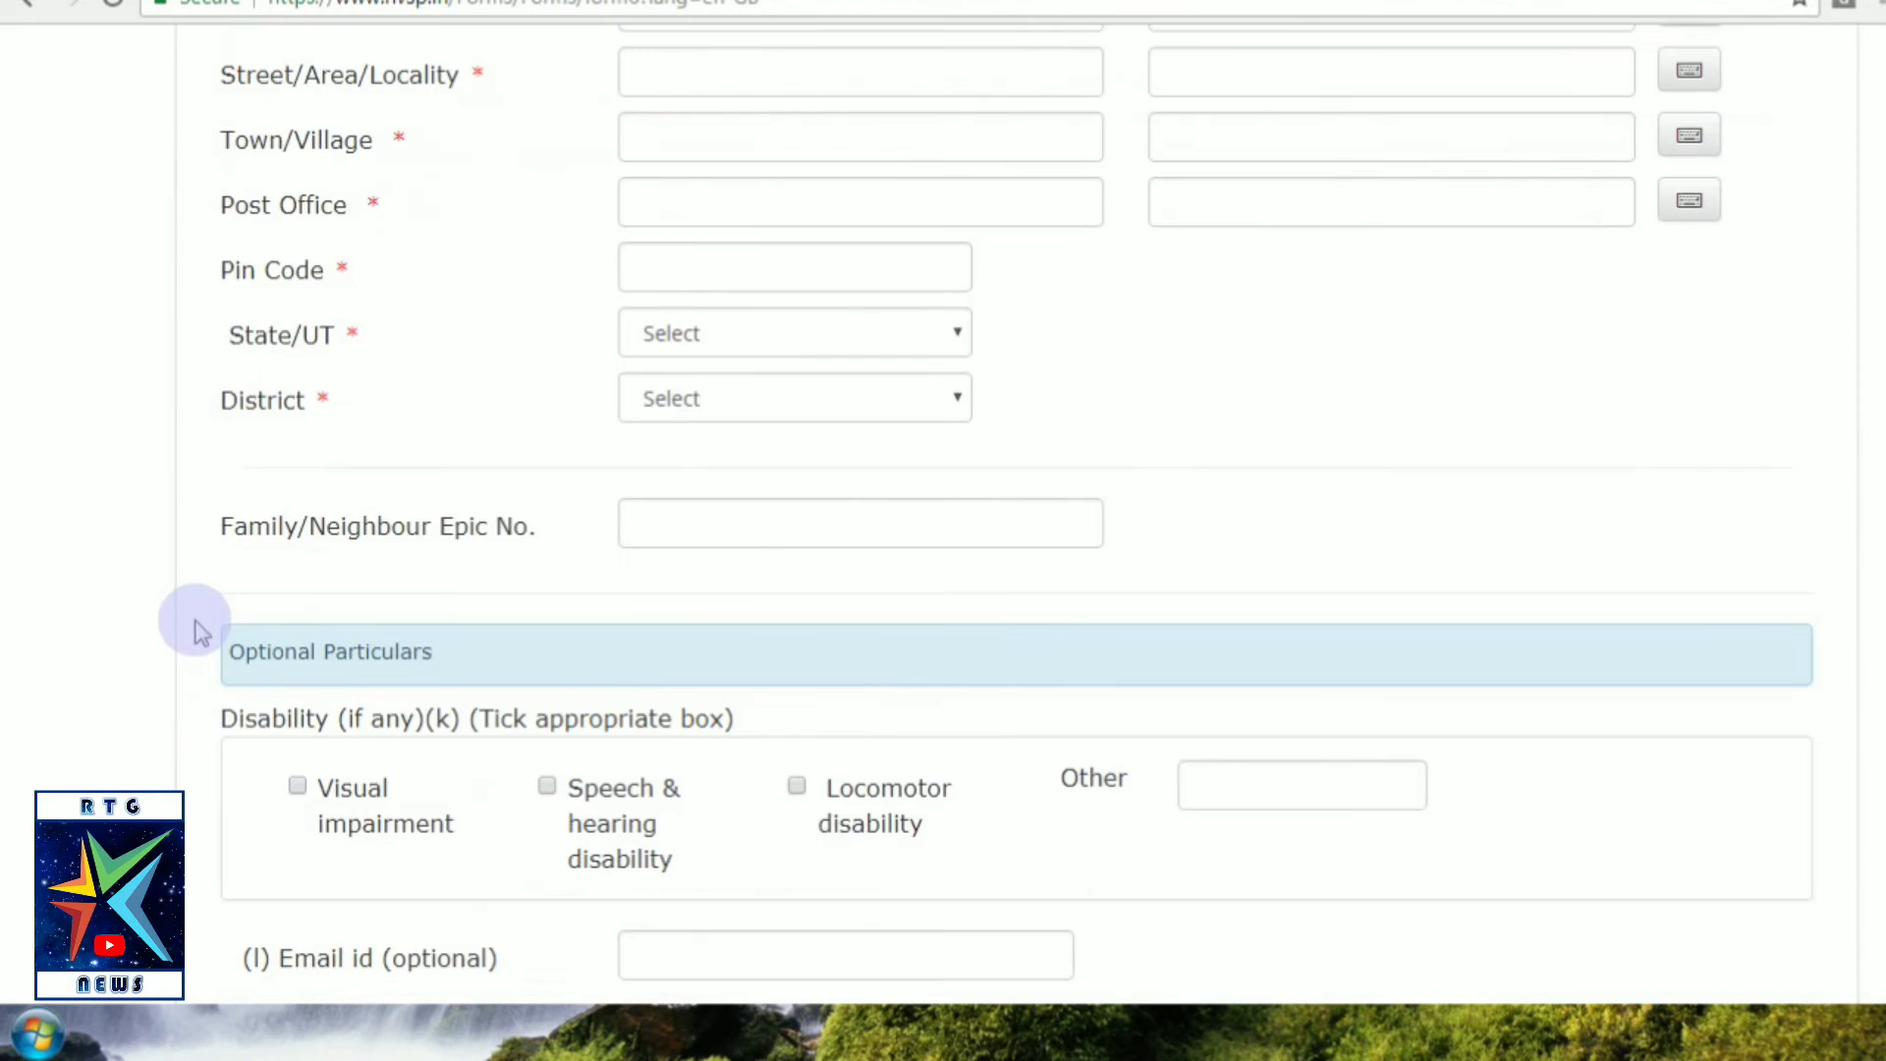
pyautogui.click(223, 537)
pyautogui.moveTo(233, 538); pyautogui.dragTo(491, 553)
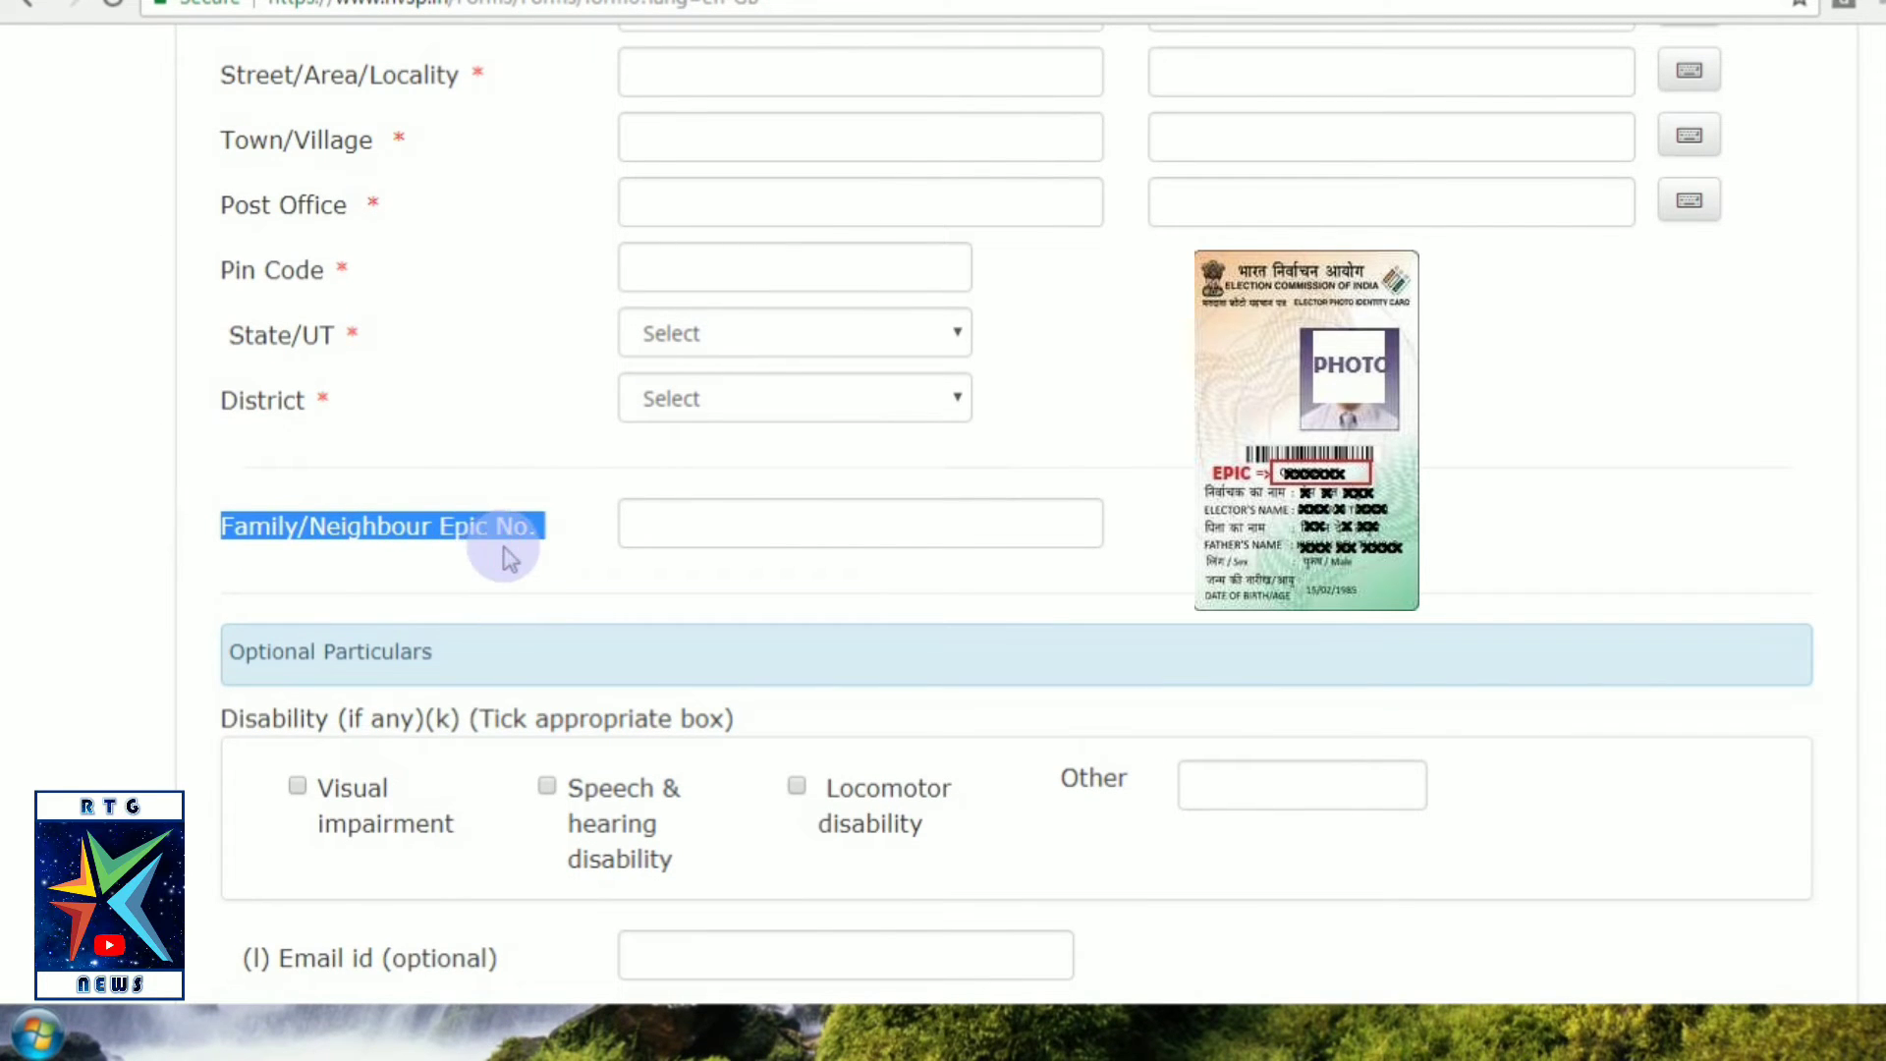
pyautogui.click(665, 532)
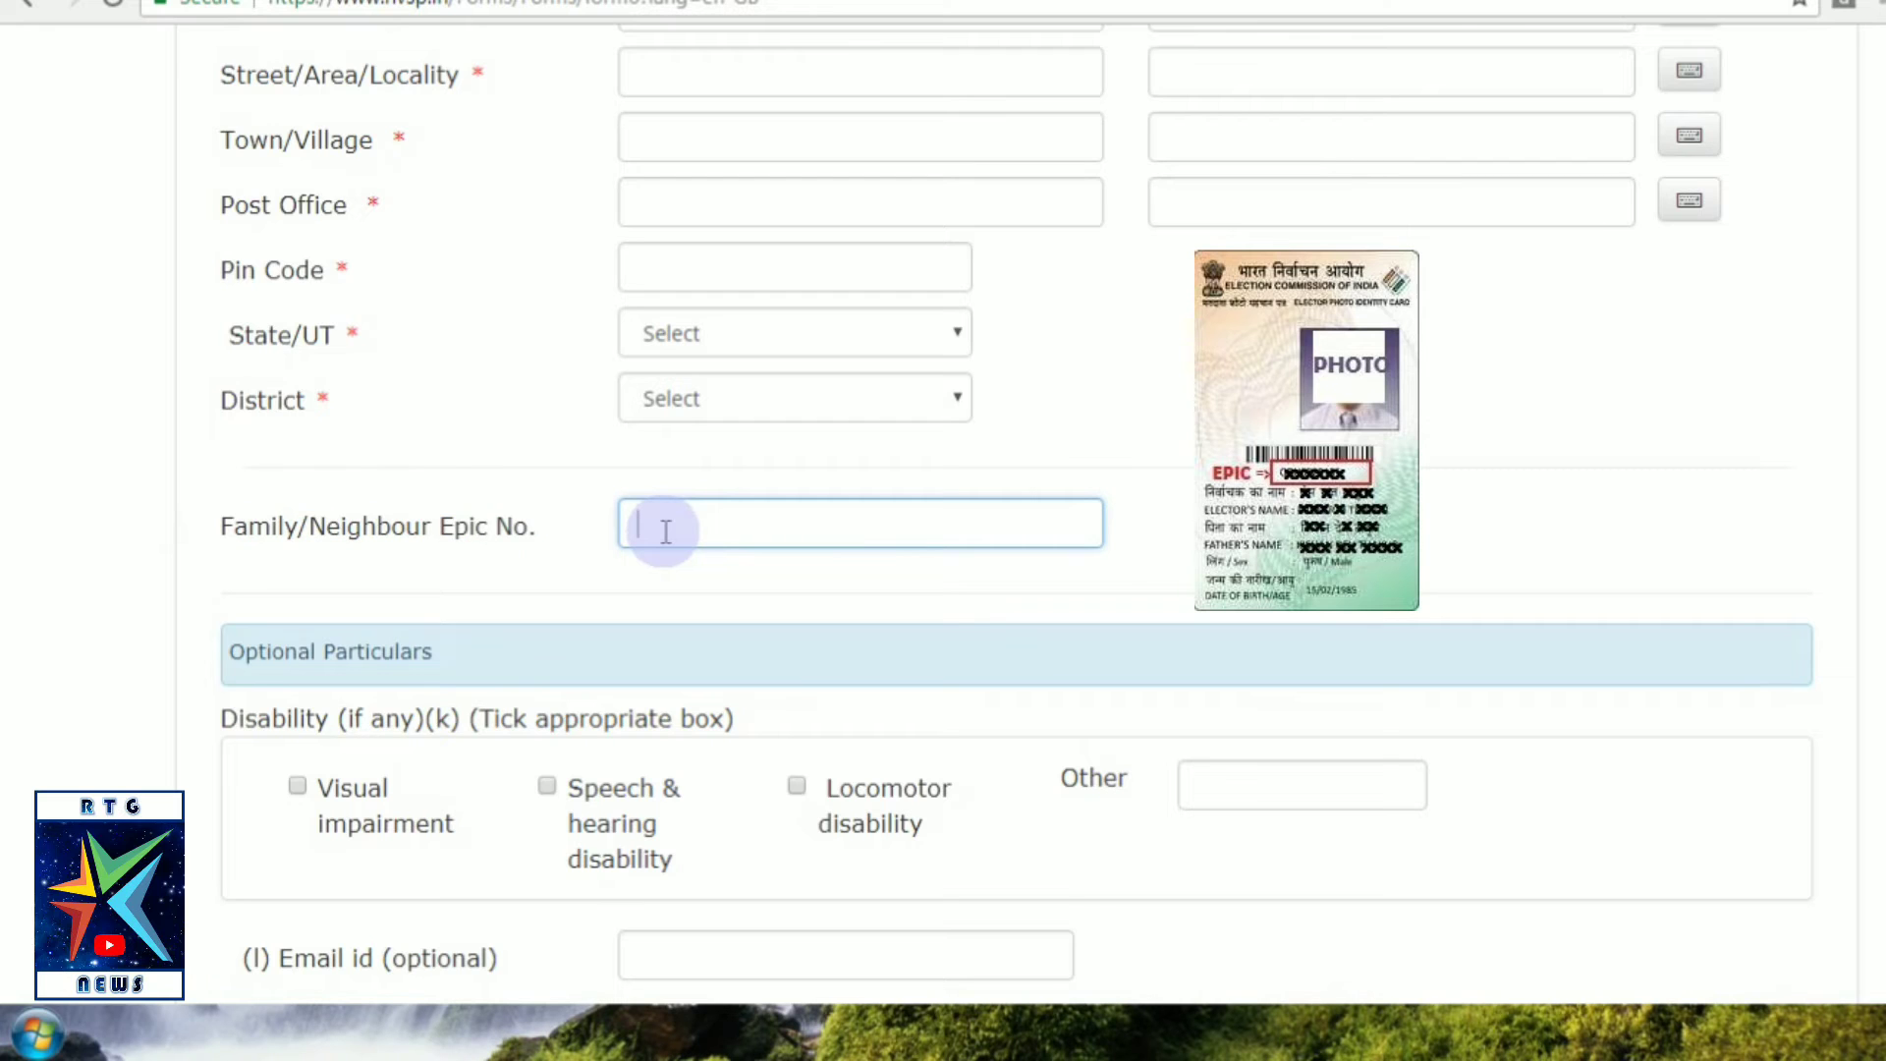
# Read the Optional Particulars heading and the disability entry with its instruction to tick the appropriate box.
pyautogui.scroll(-1, 303, 602)
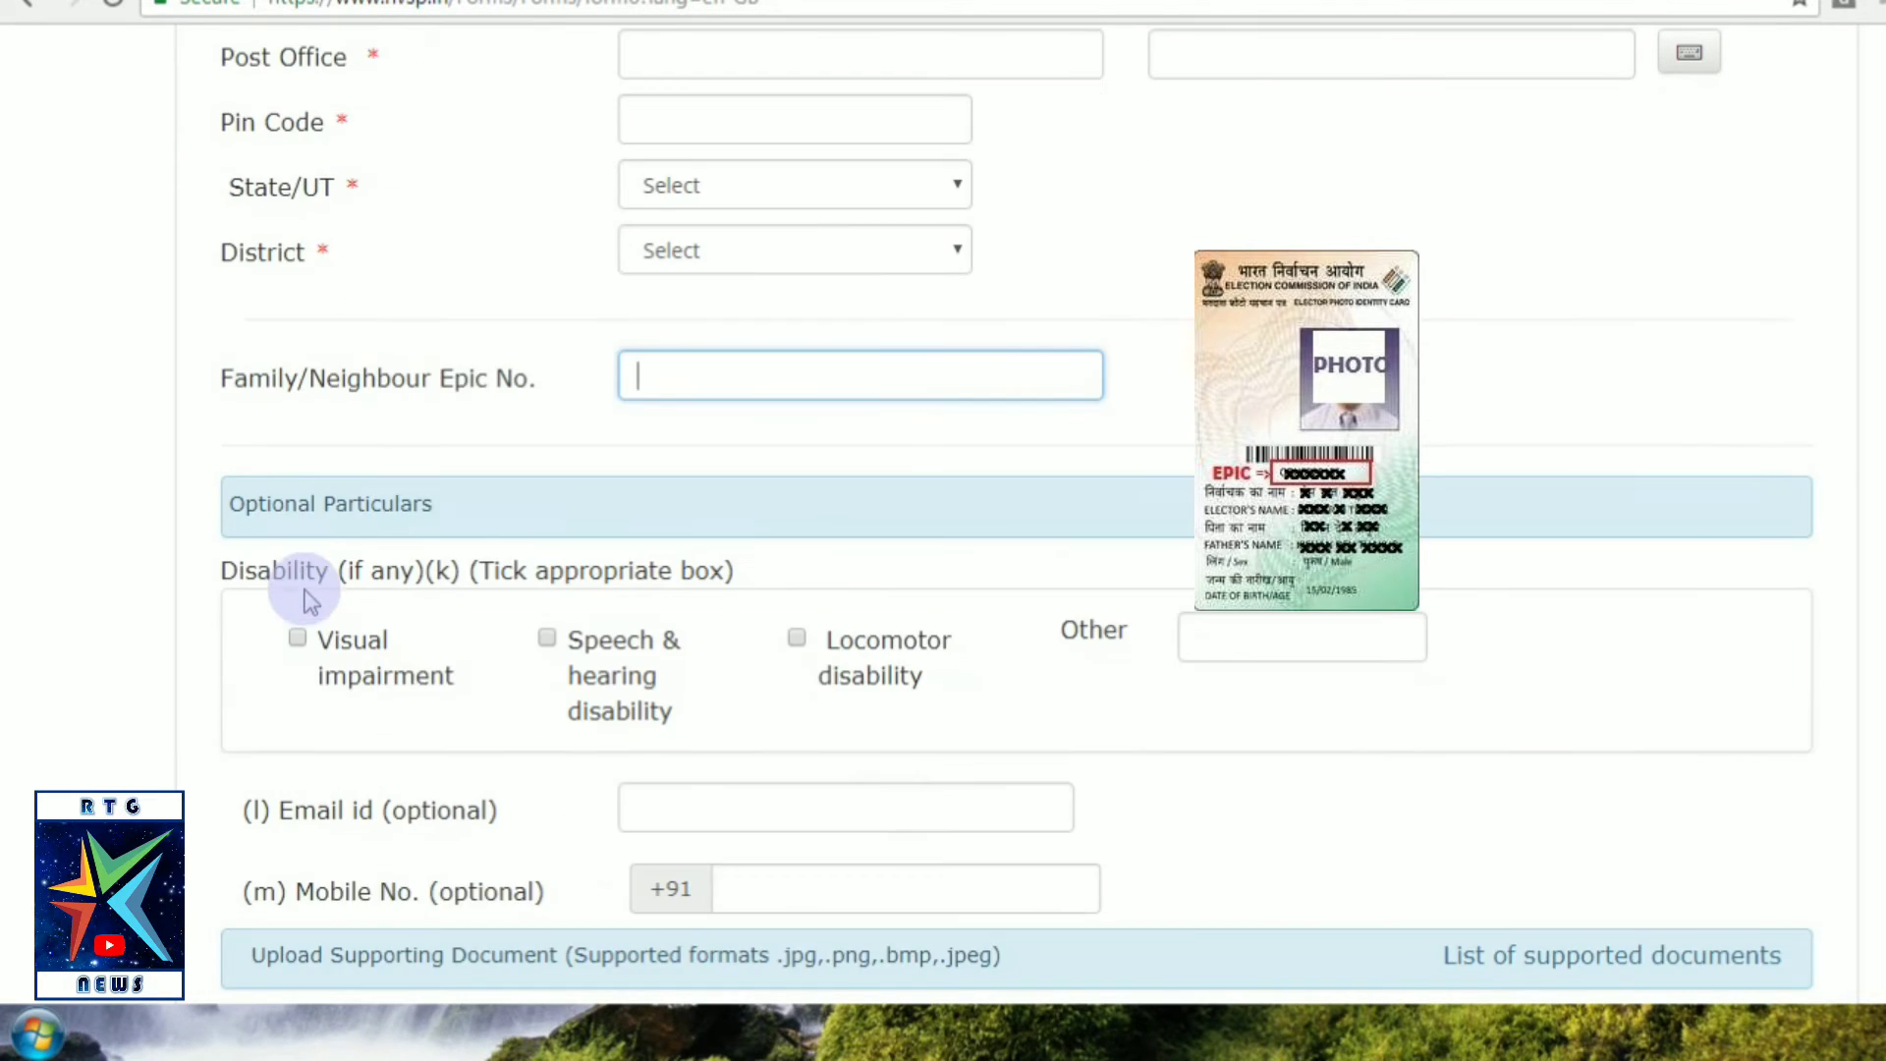
pyautogui.moveTo(231, 538); pyautogui.dragTo(456, 541)
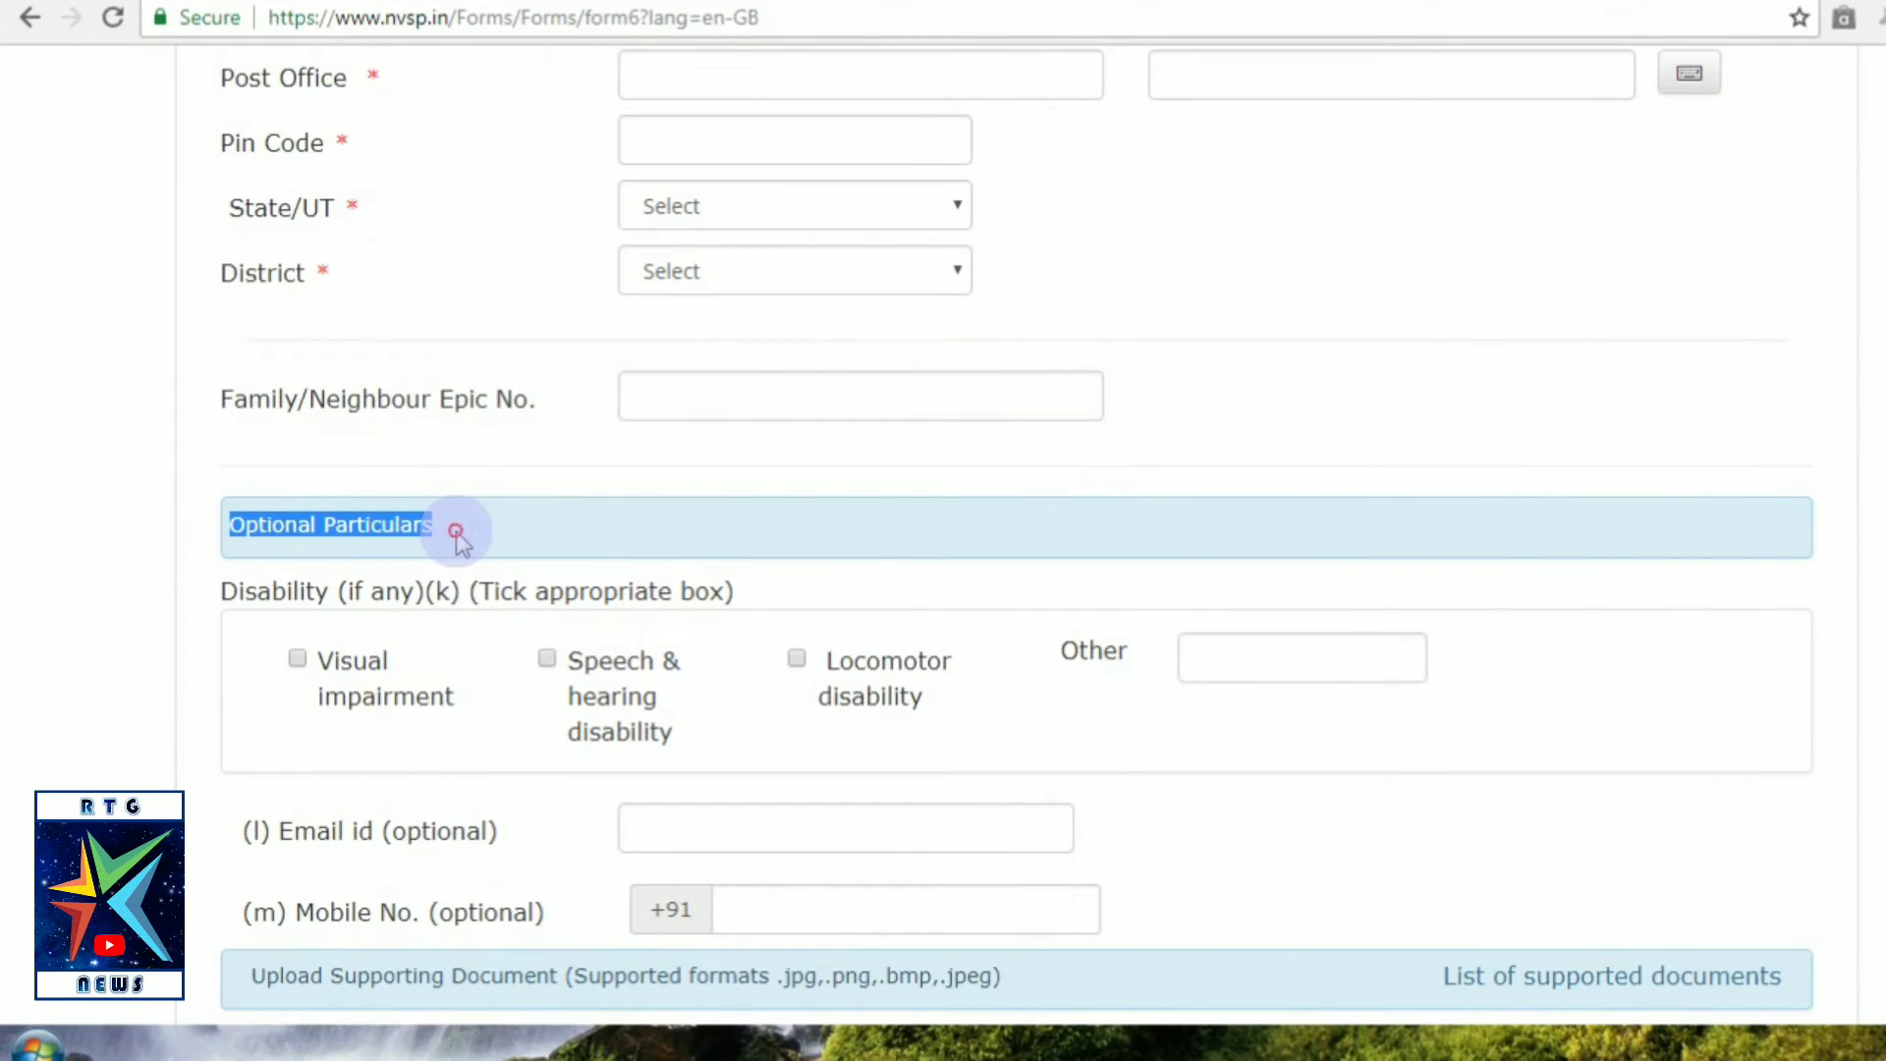
pyautogui.moveTo(220, 589); pyautogui.dragTo(323, 574)
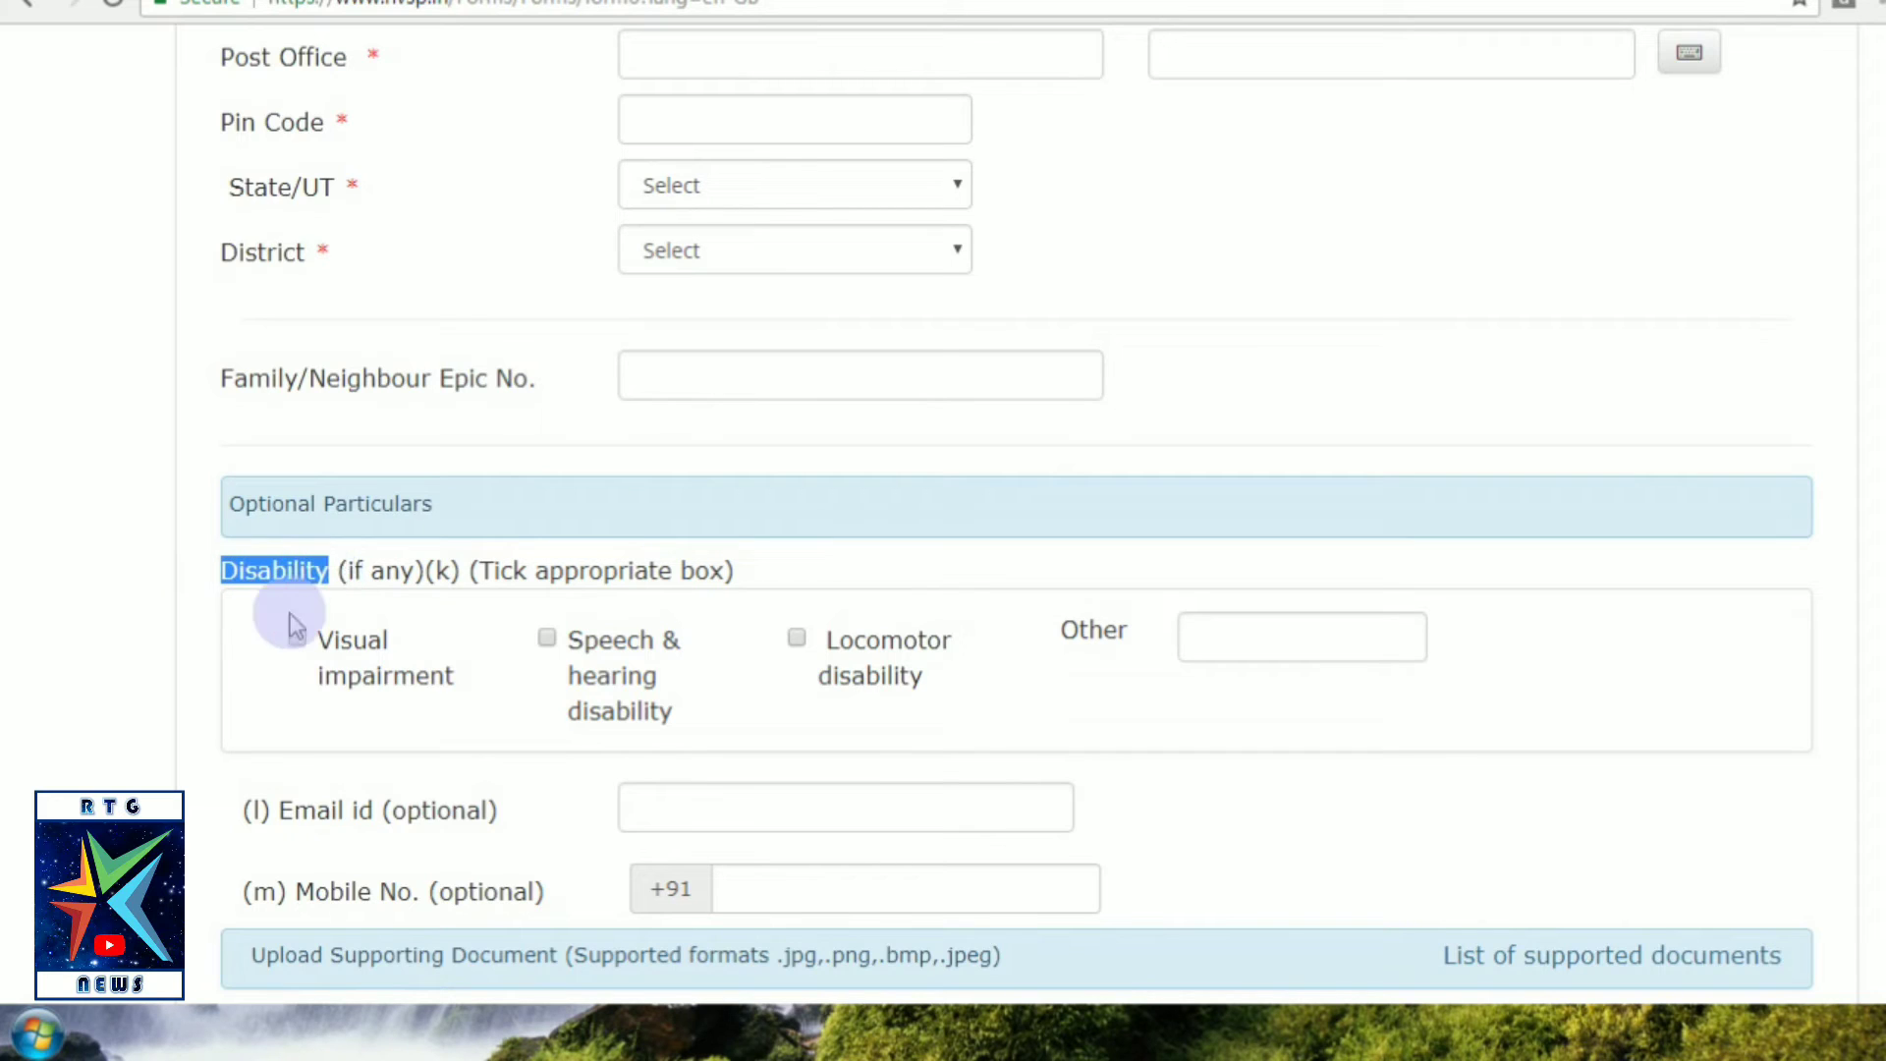
pyautogui.moveTo(479, 571); pyautogui.dragTo(722, 572)
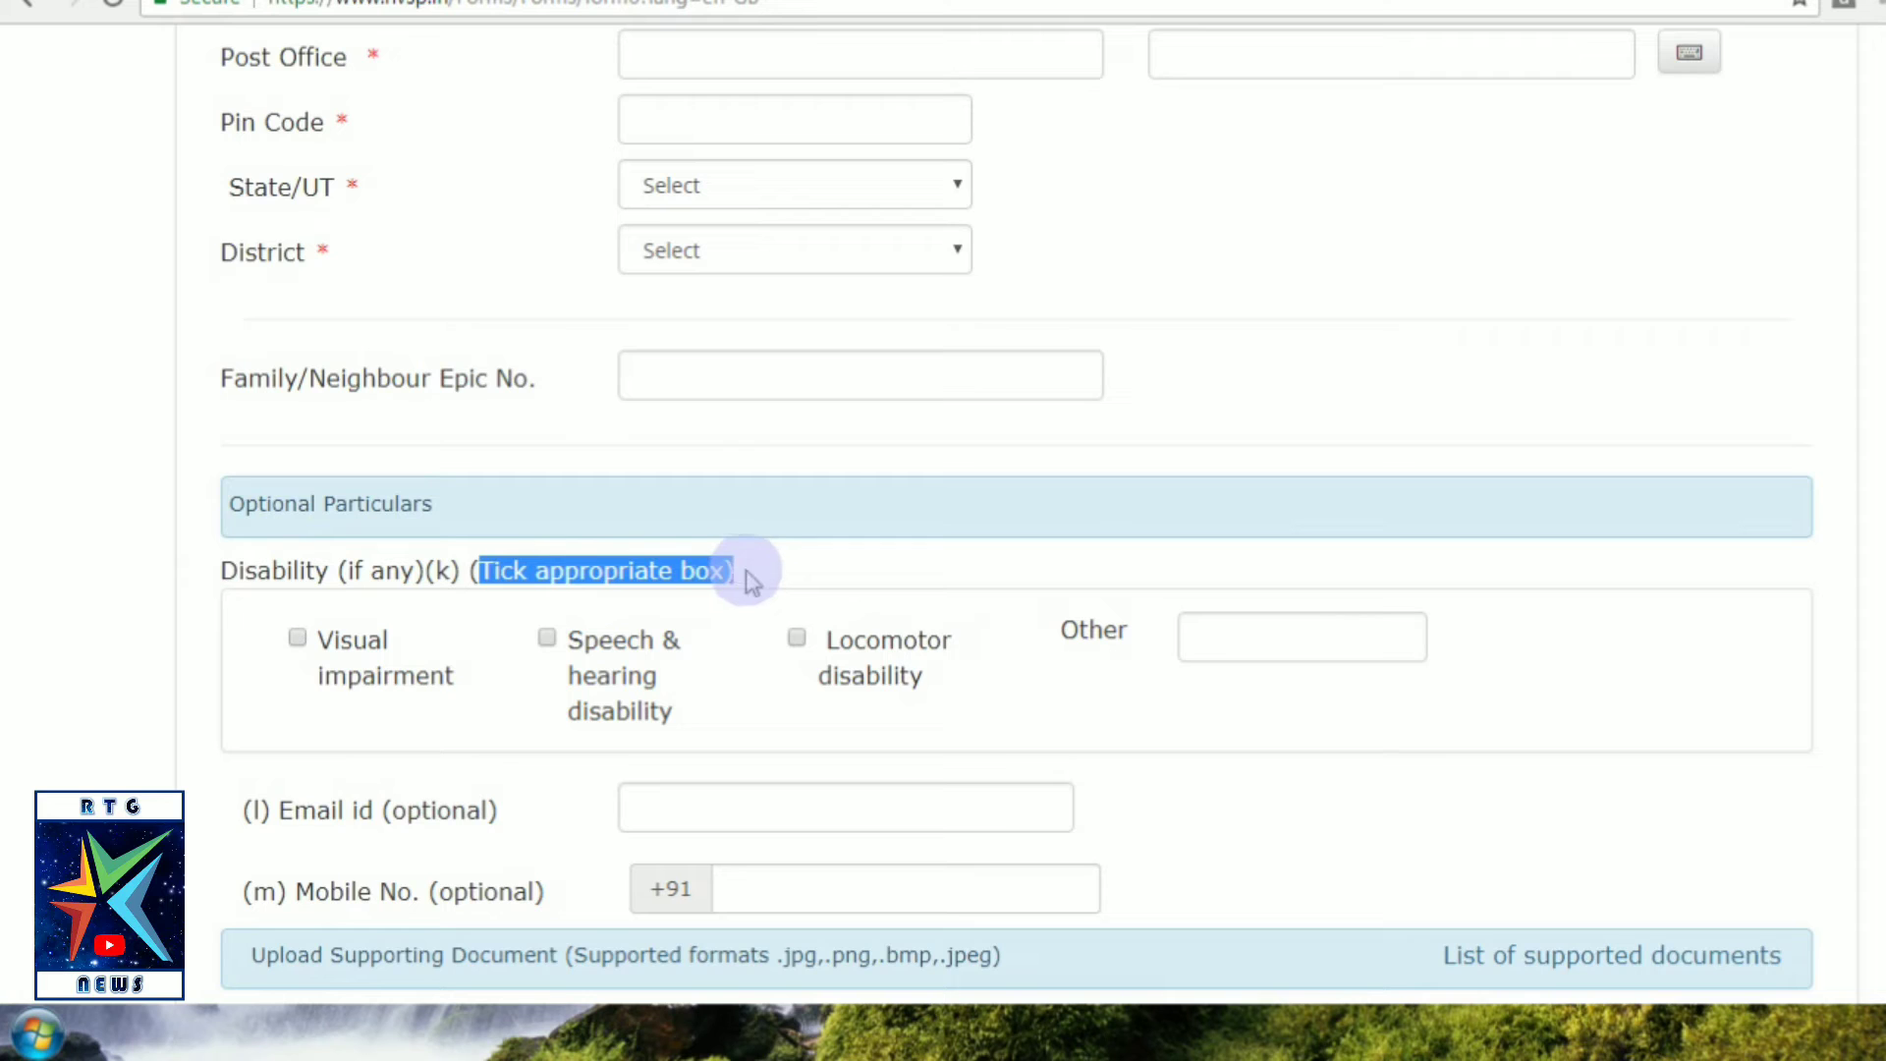
pyautogui.click(751, 579)
pyautogui.scroll(-3, 755, 574)
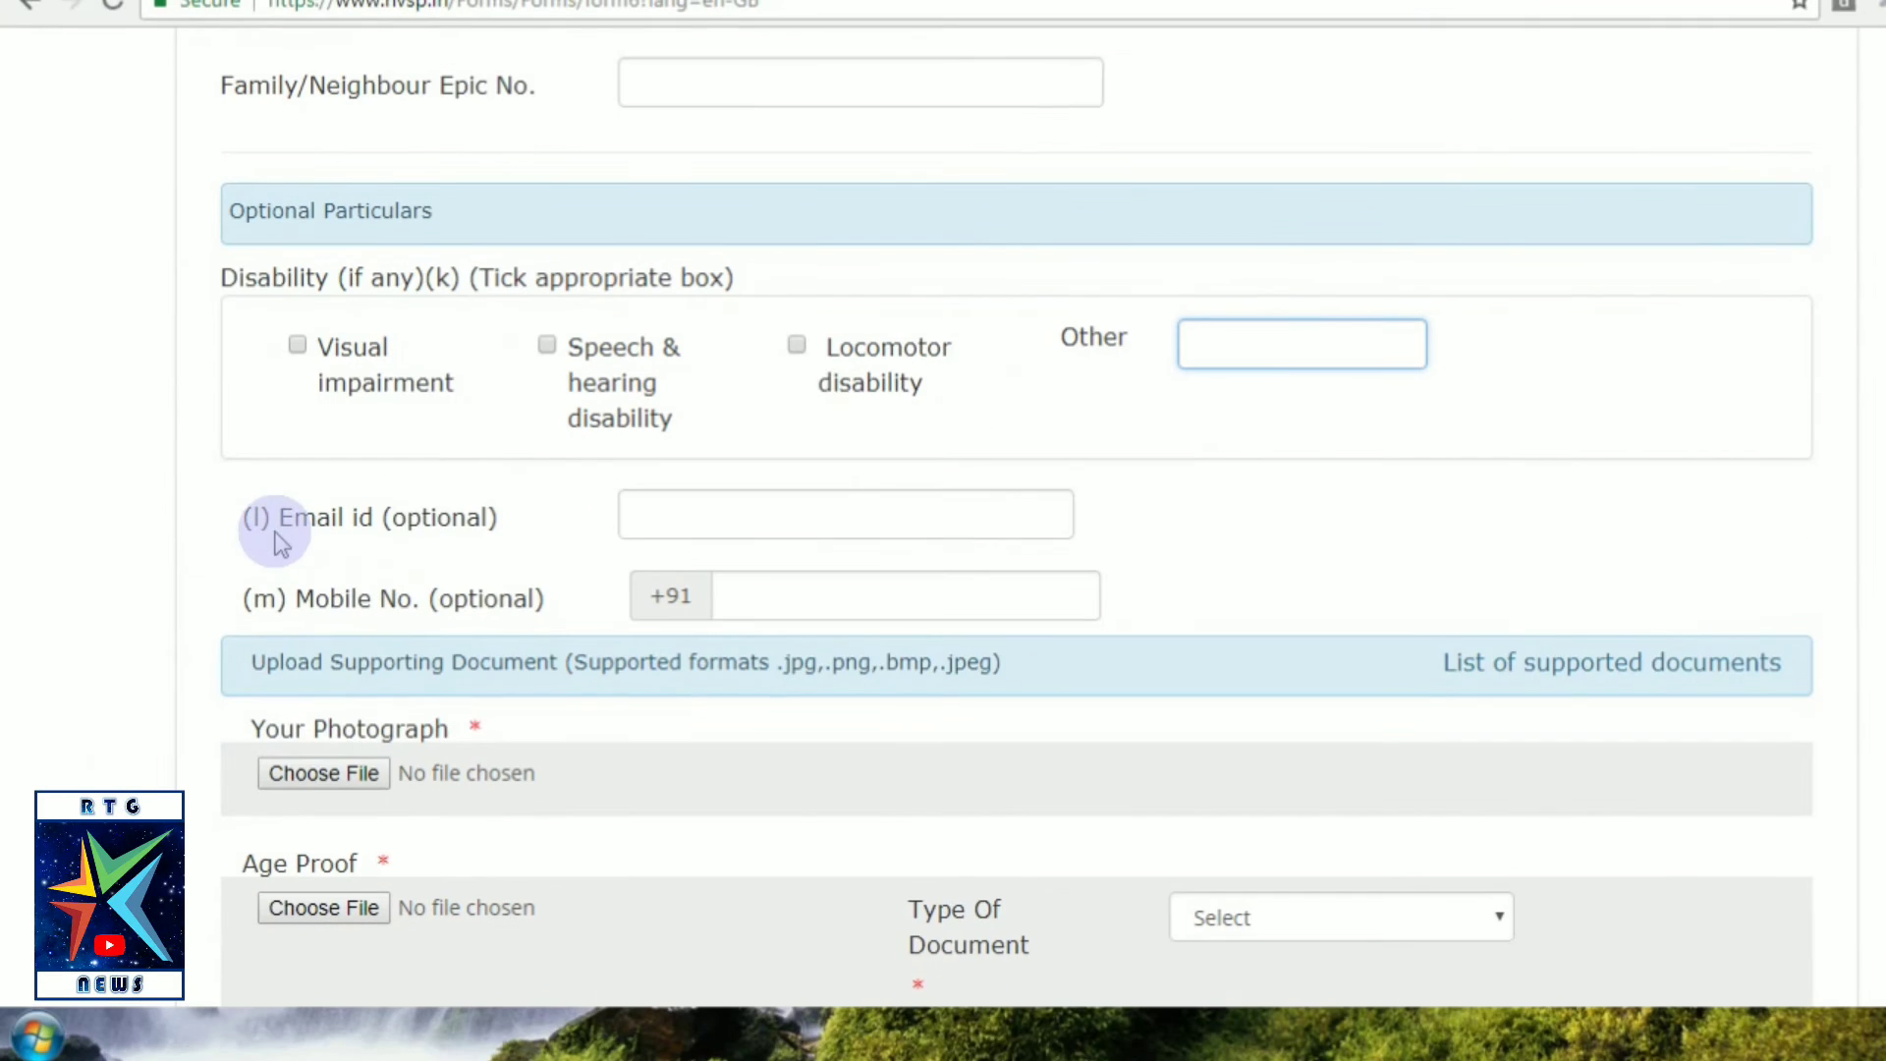
# Examine the optional email id and mobile number fields under Optional Particulars.
pyautogui.moveTo(275, 532); pyautogui.dragTo(497, 530)
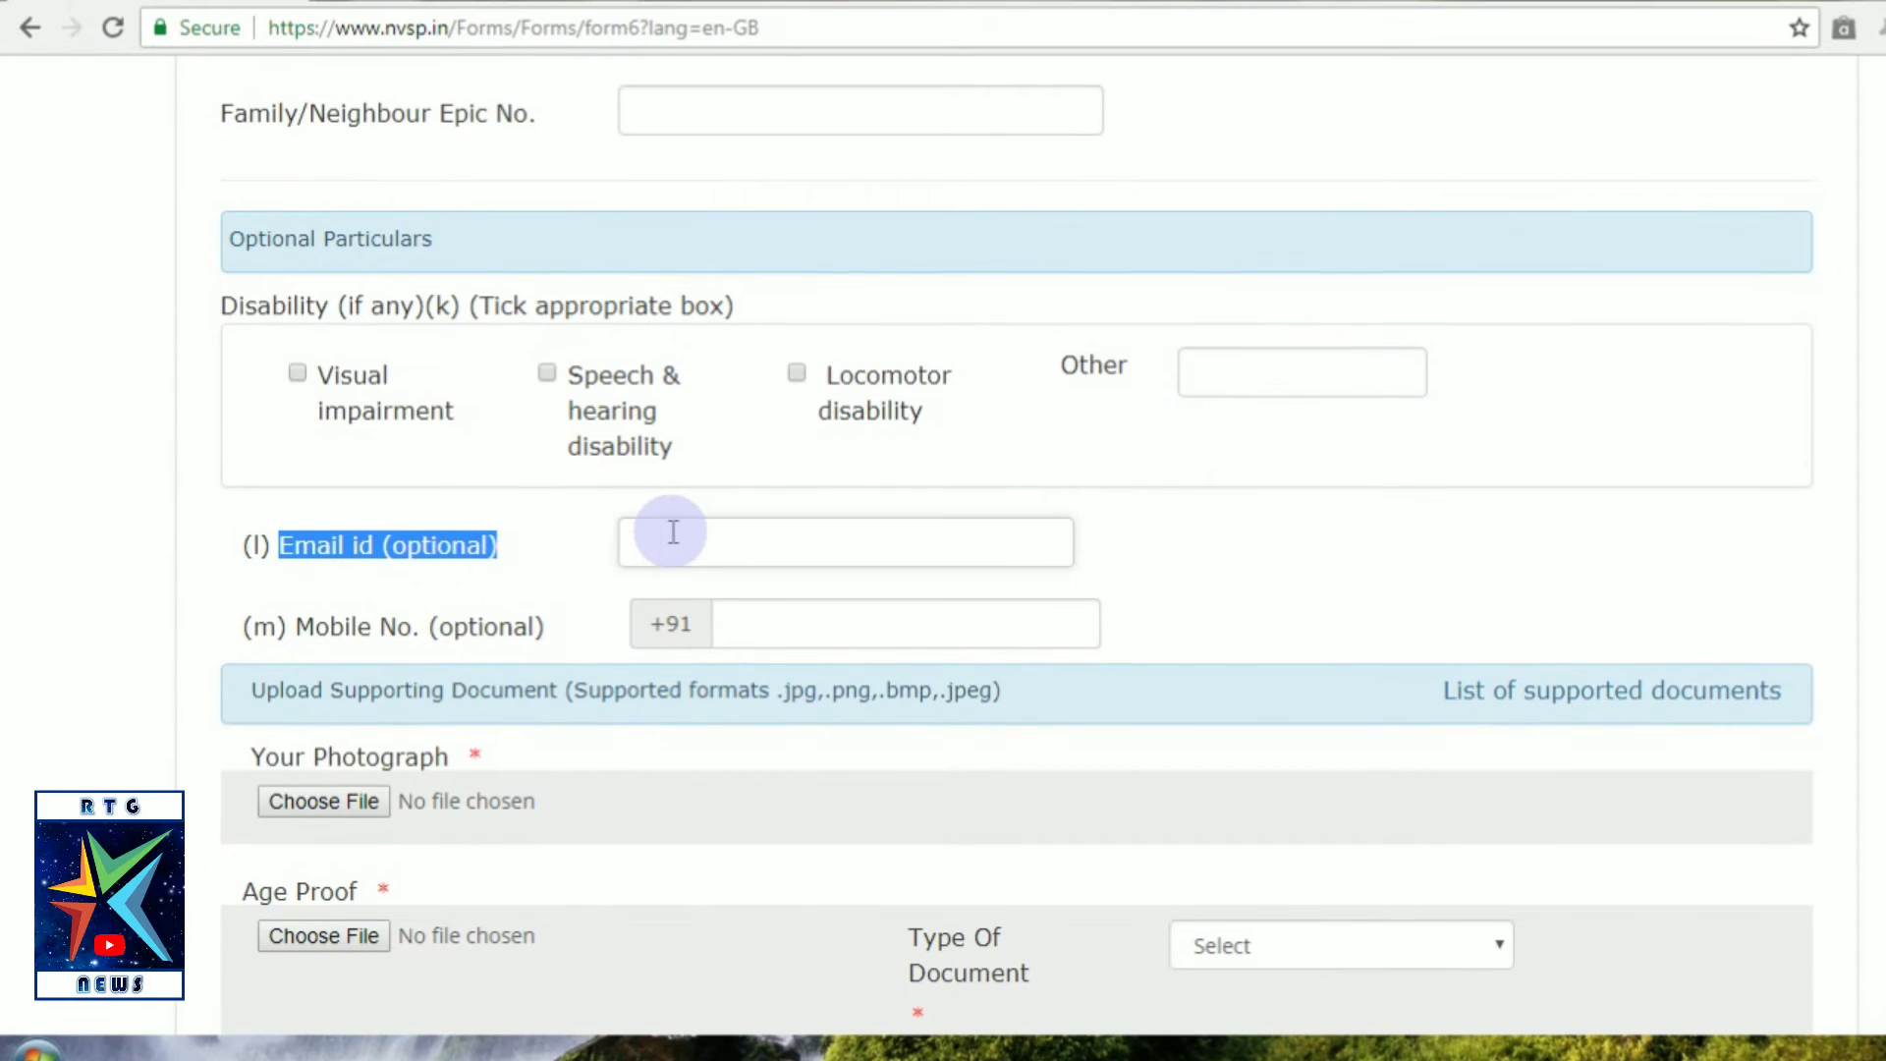
pyautogui.click(673, 531)
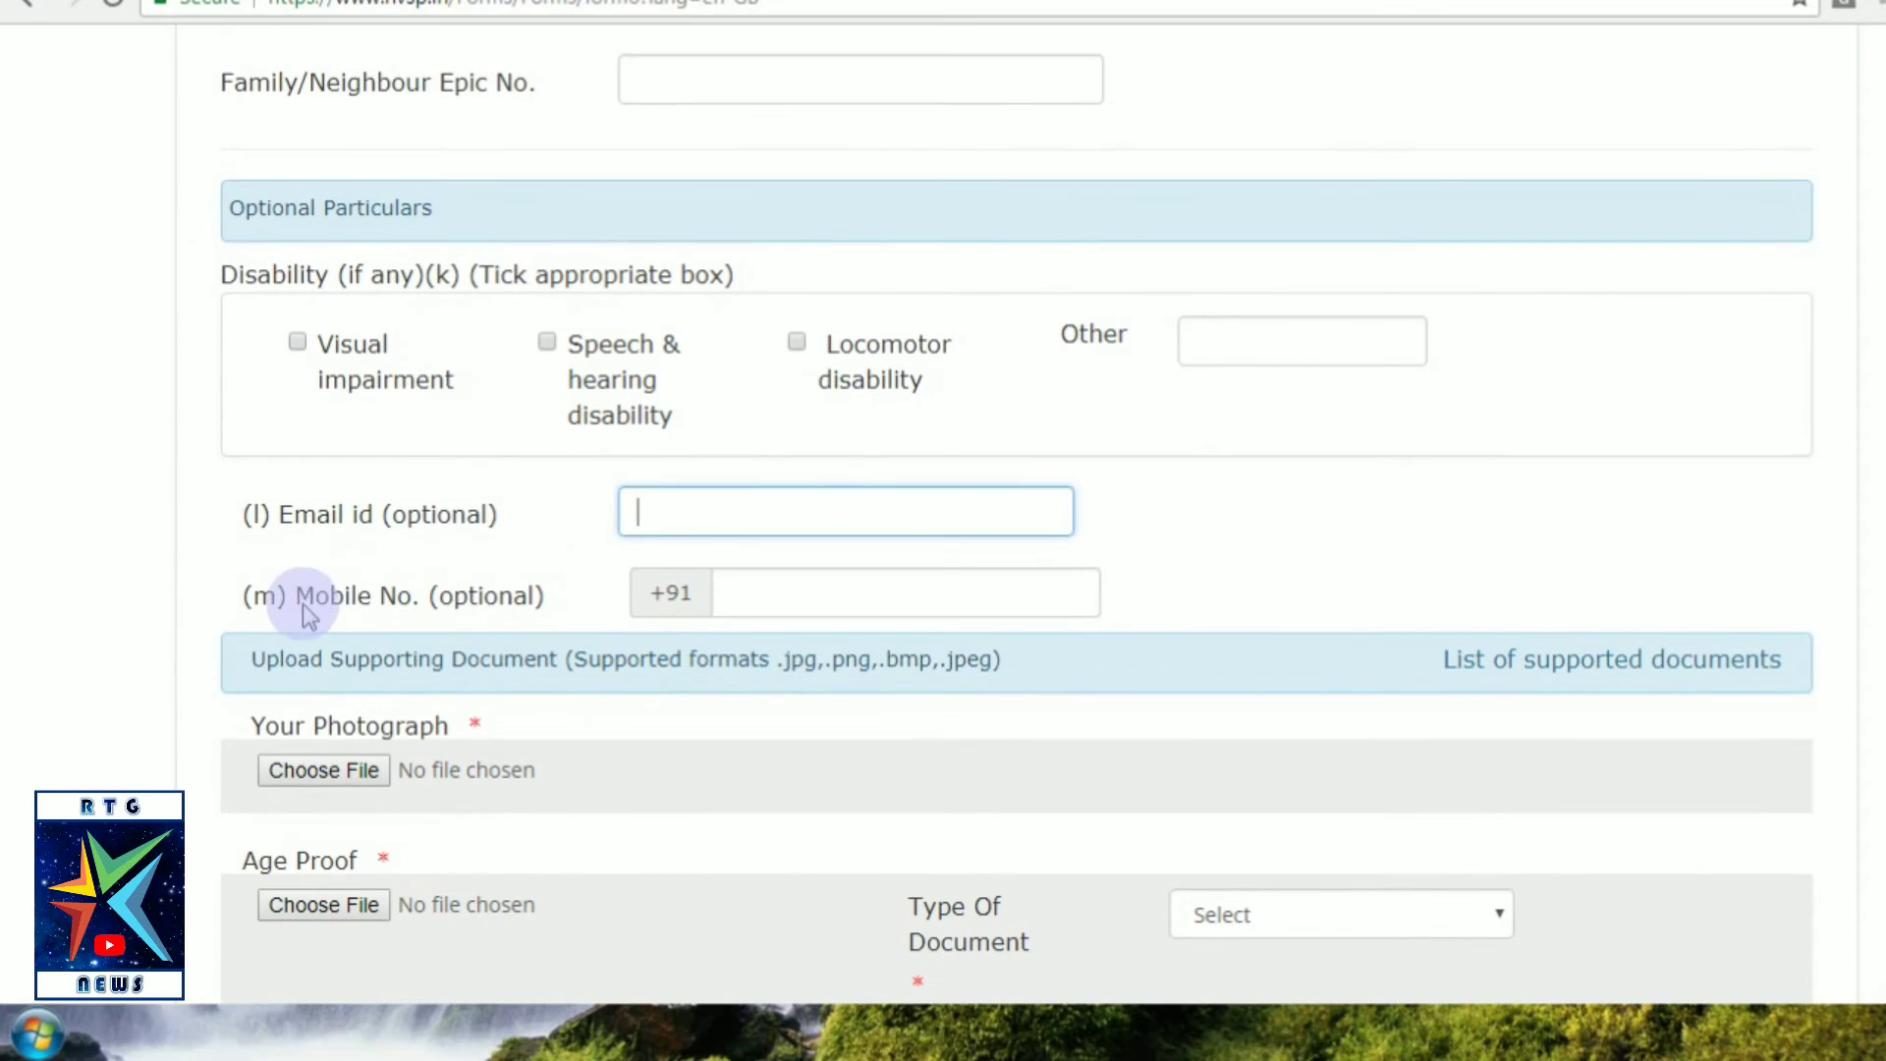
pyautogui.moveTo(296, 603); pyautogui.dragTo(546, 607)
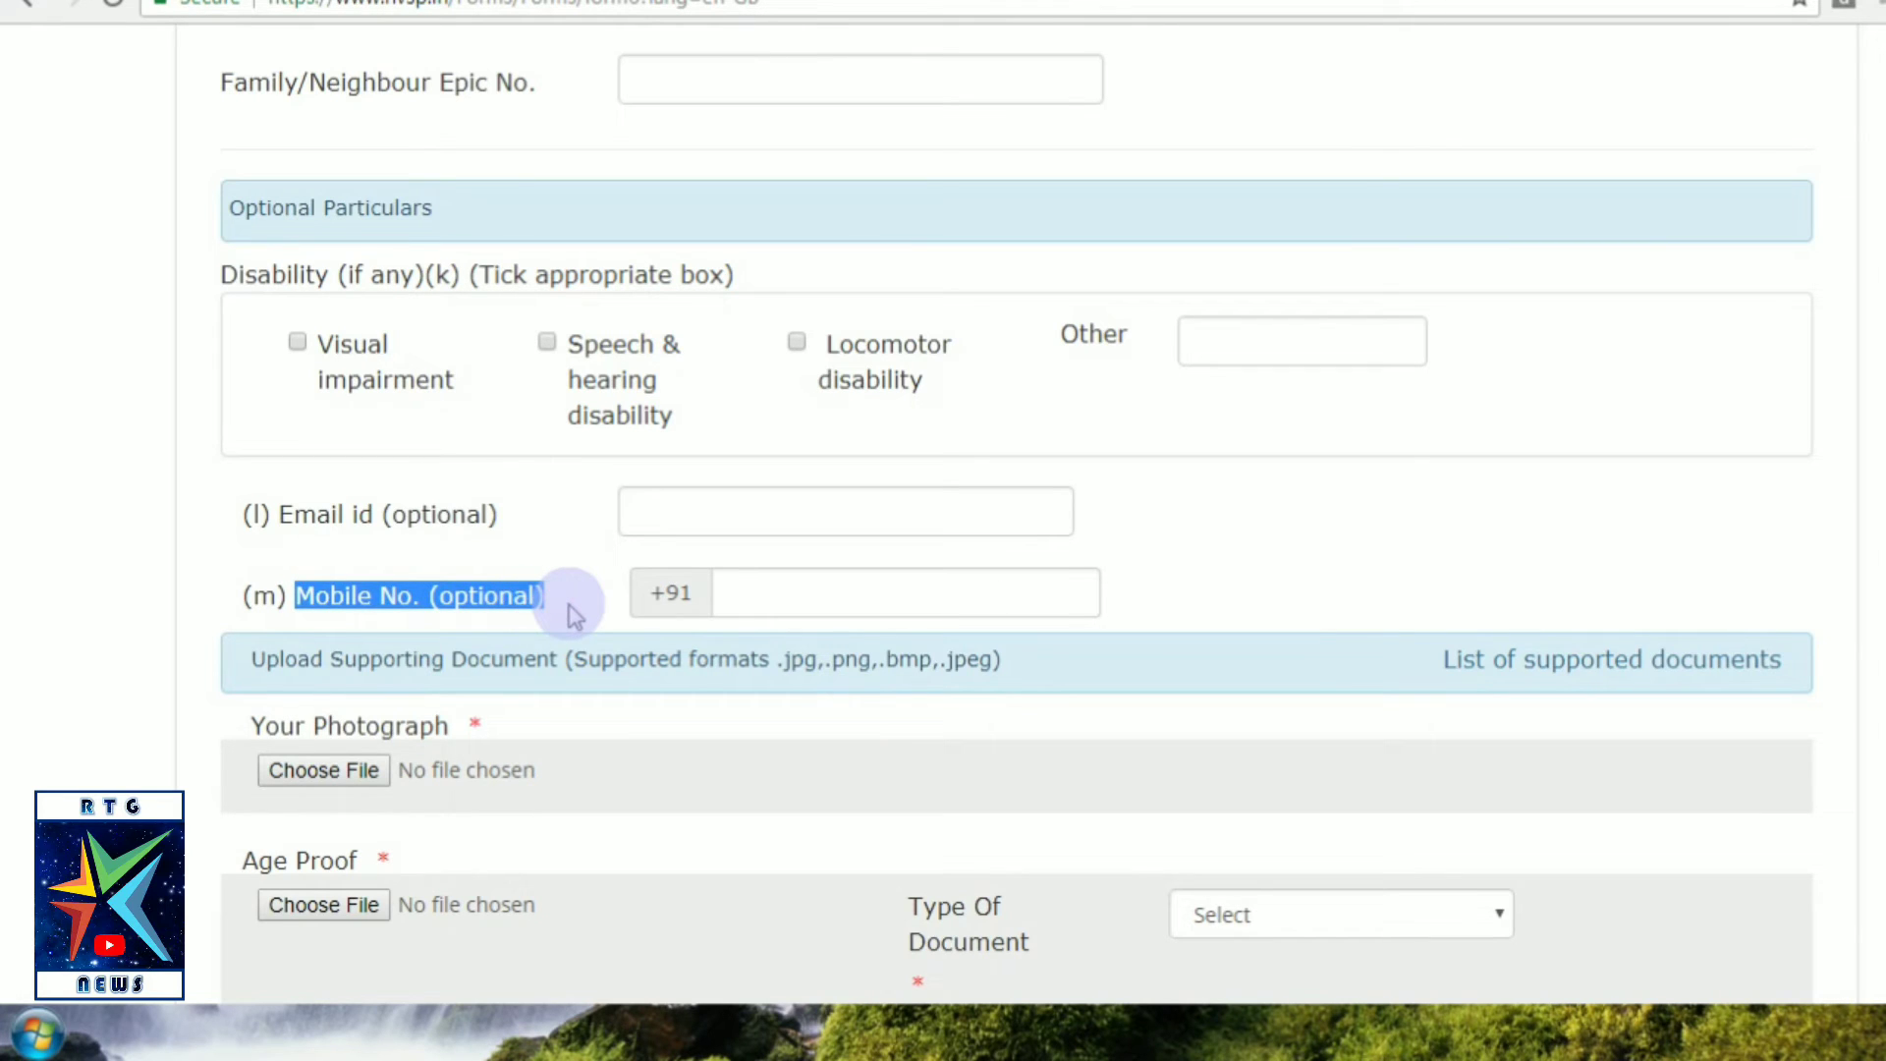
# Check the entry box of the optional mobile number field and leave it empty.
pyautogui.click(572, 613)
pyautogui.click(732, 593)
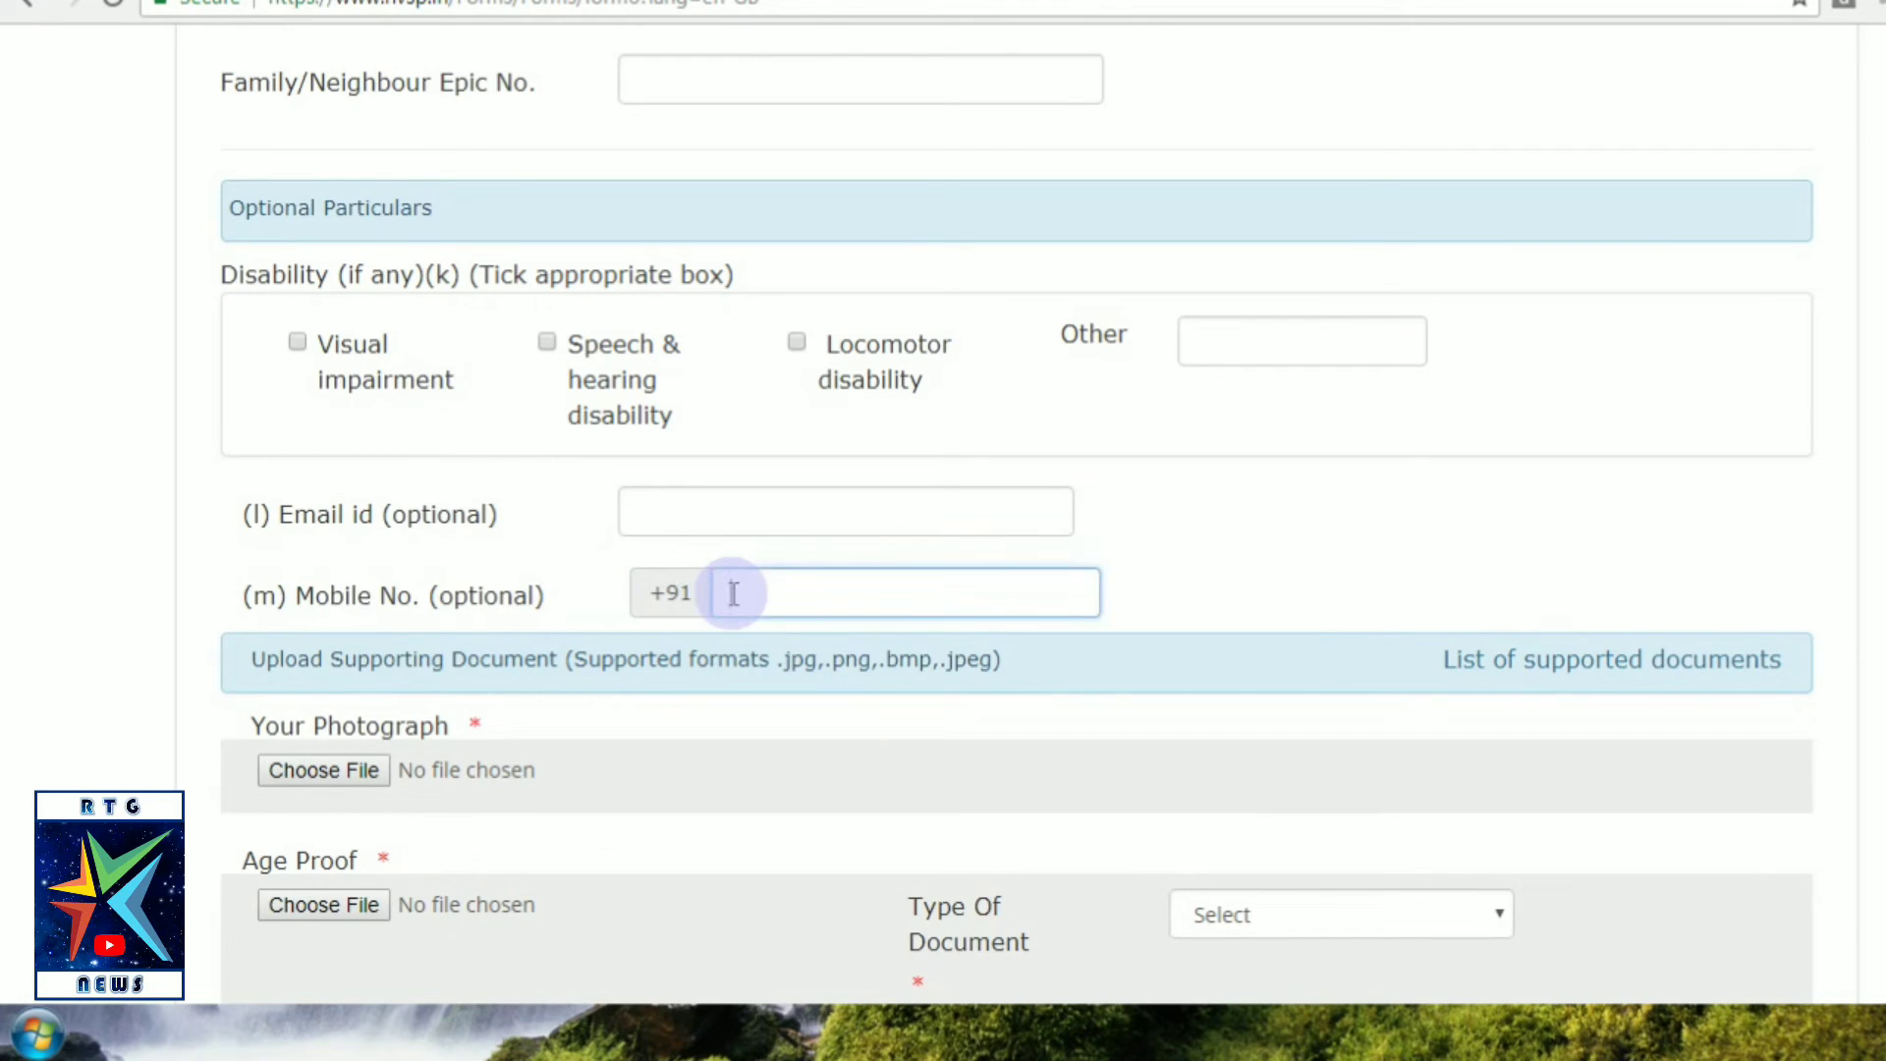
pyautogui.click(593, 611)
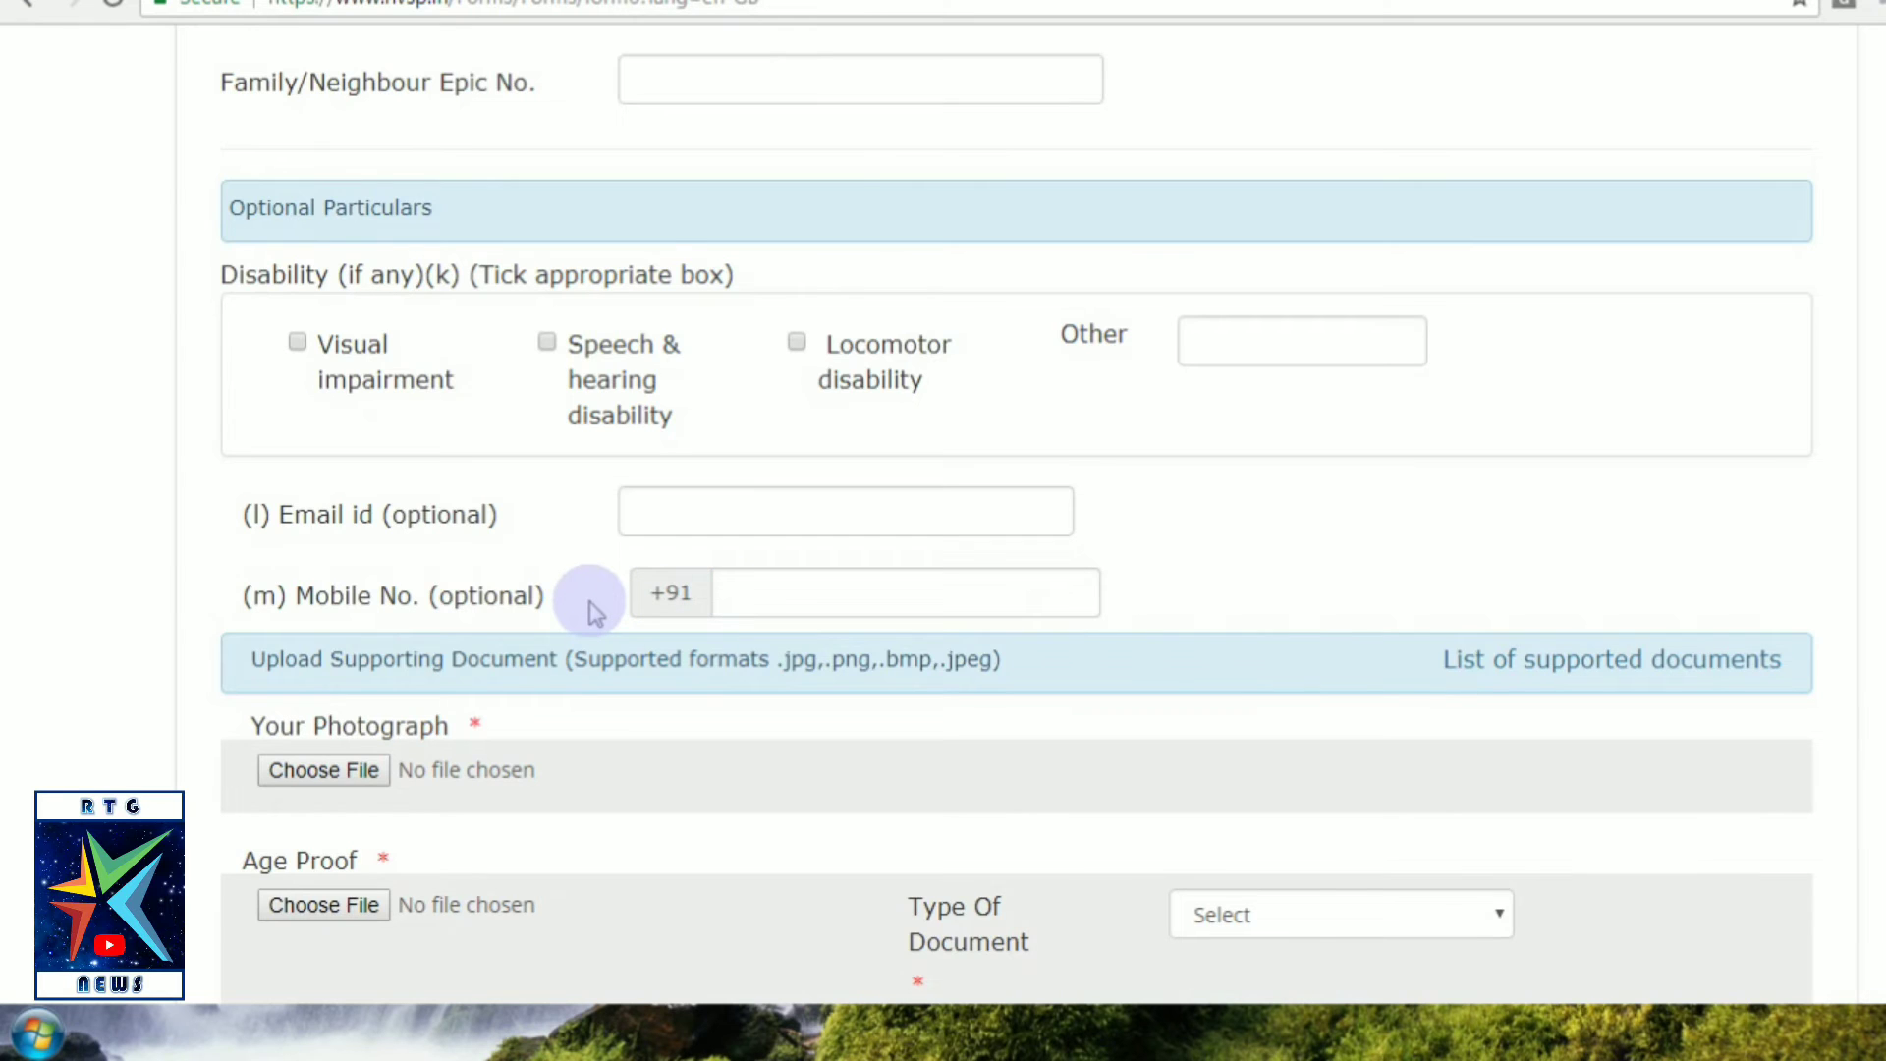
# Read the Upload Supporting Document heading with its supported file formats and the mandatory Your Photograph entry.
pyautogui.scroll(-2, 596, 611)
pyautogui.click(249, 514)
pyautogui.moveTo(249, 532); pyautogui.dragTo(1020, 544)
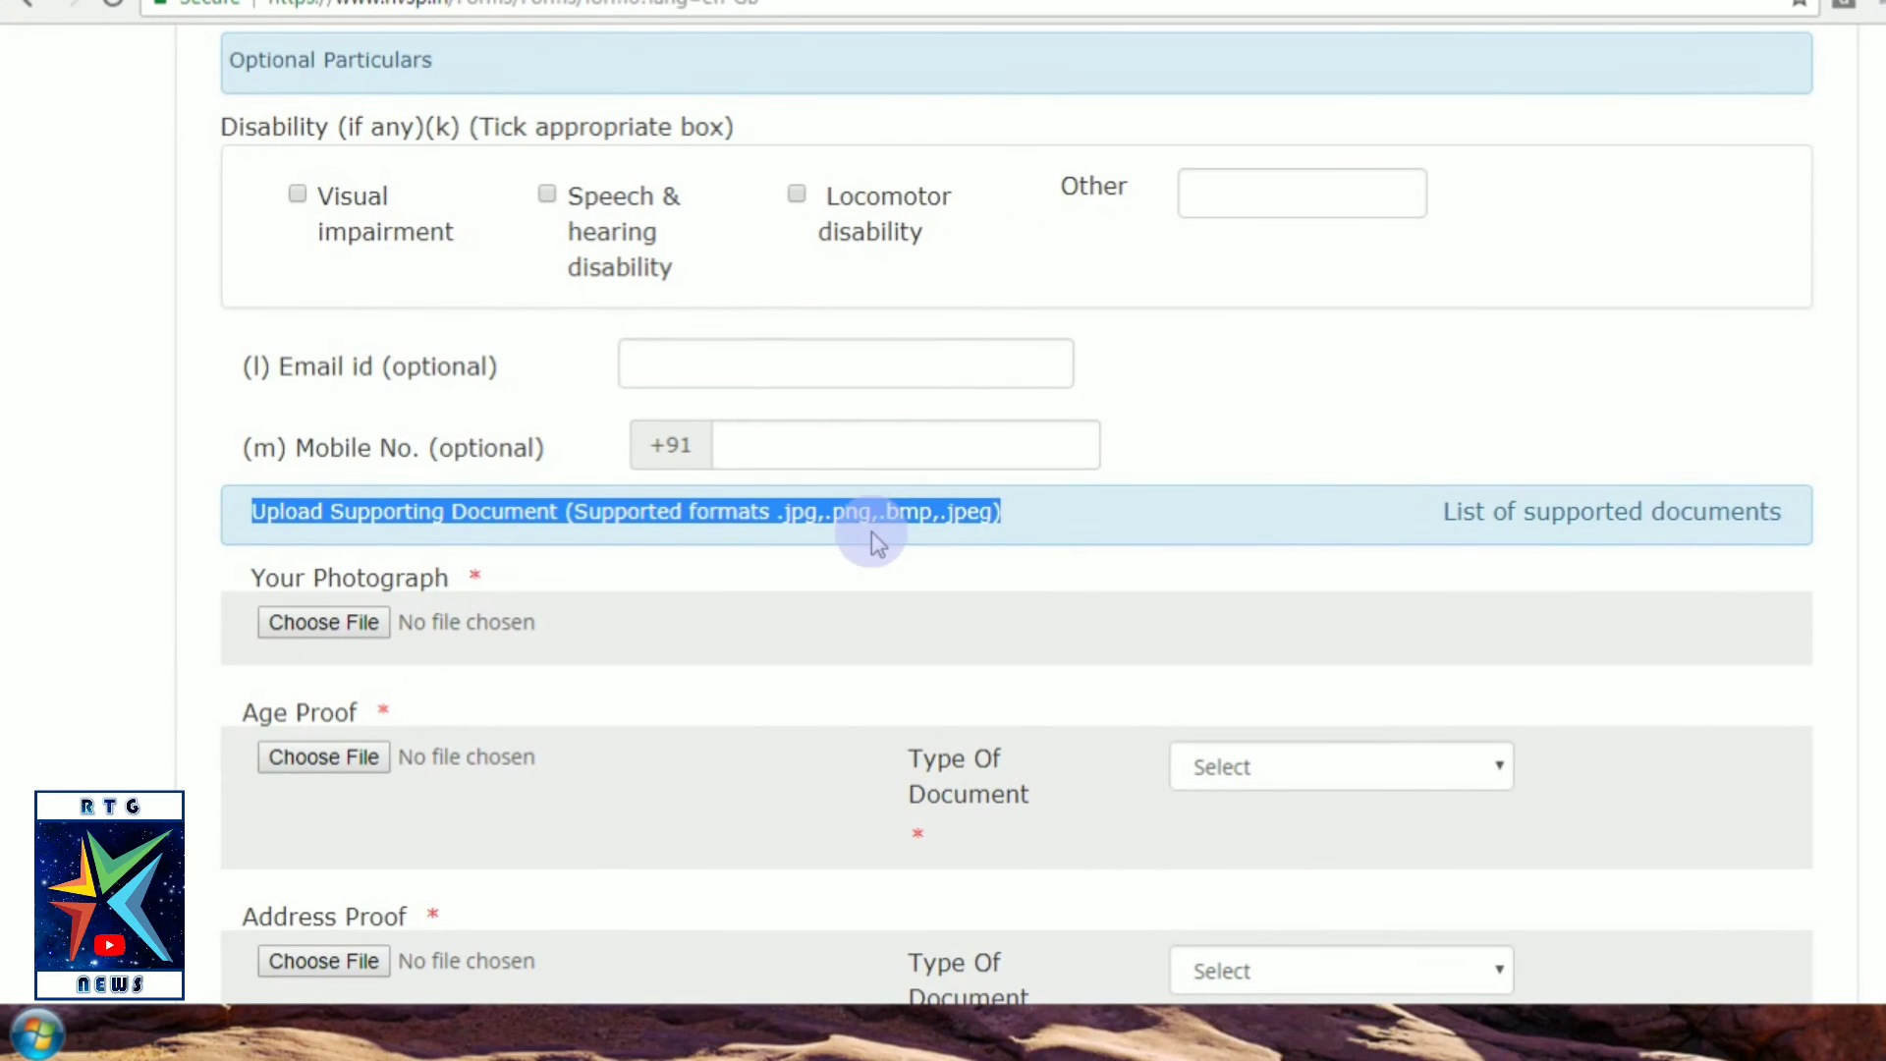
pyautogui.scroll(-1, 444, 587)
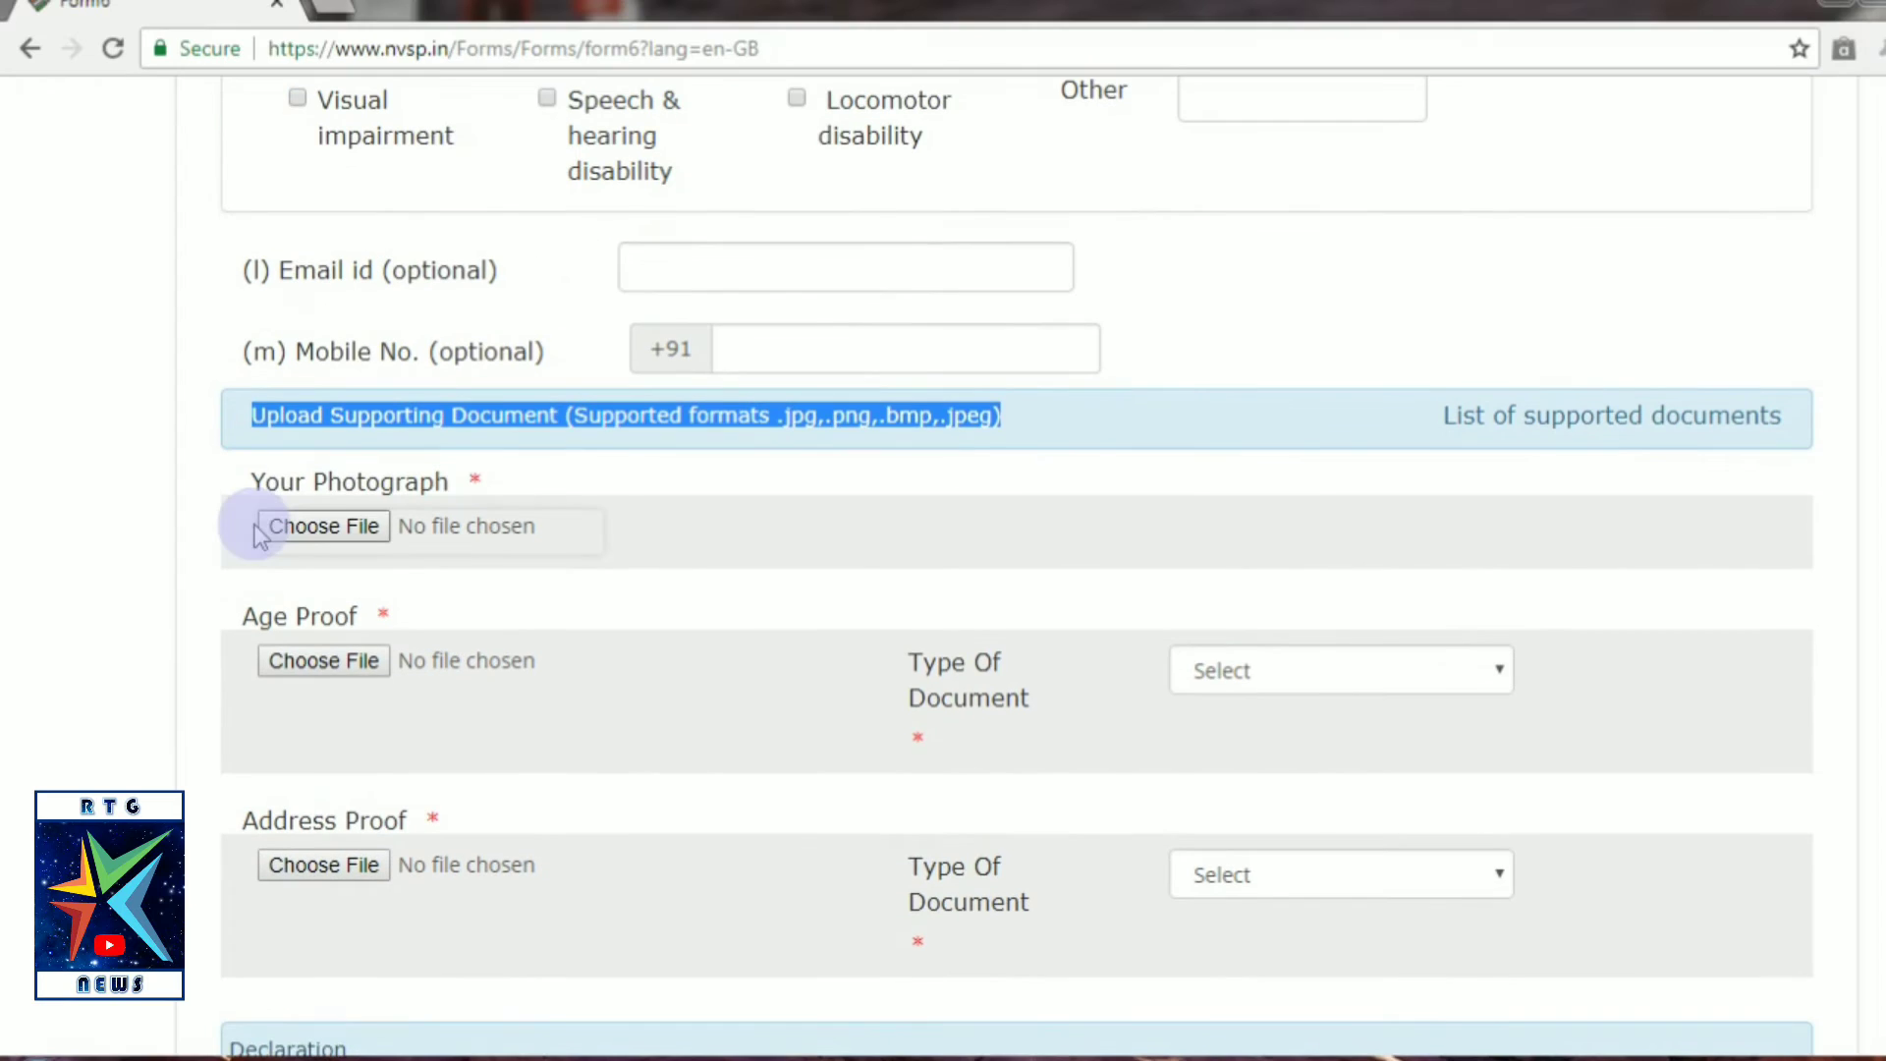
pyautogui.click(251, 442)
pyautogui.moveTo(247, 506); pyautogui.dragTo(462, 501)
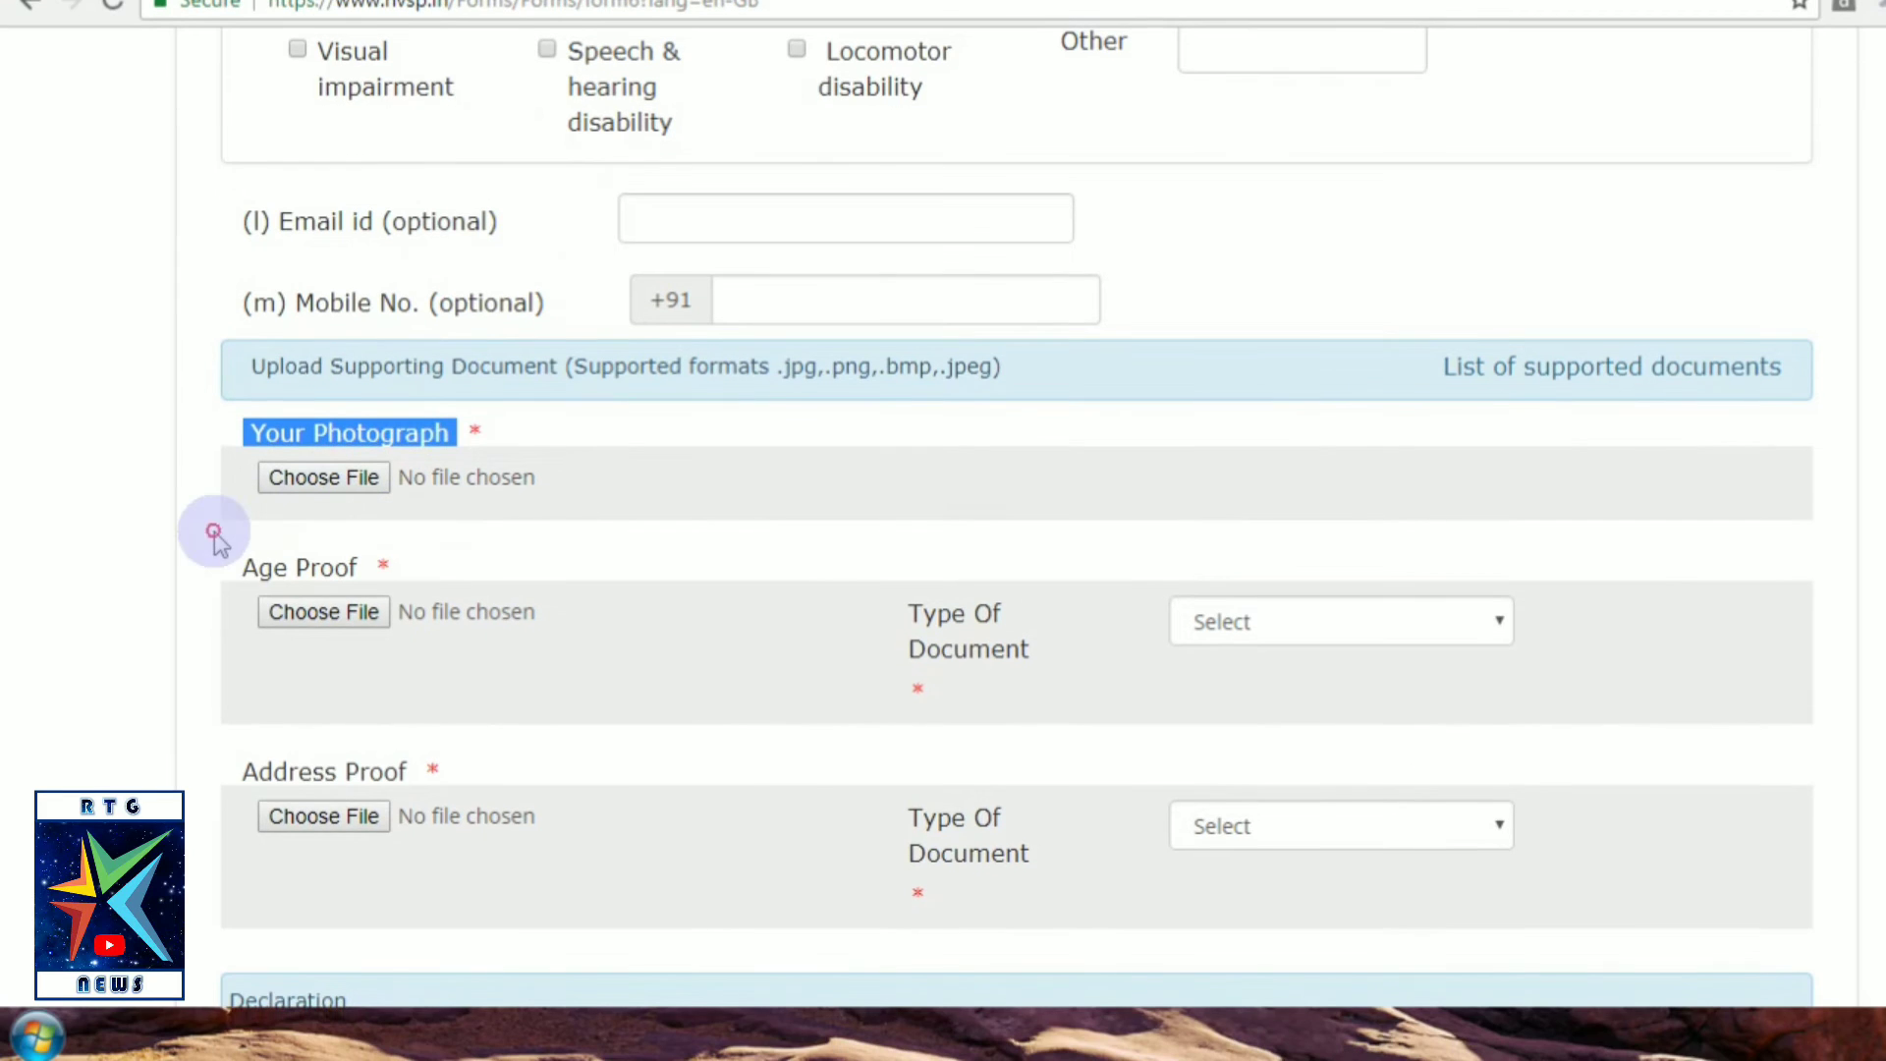
# Examine the Age Proof upload entry and review the document types offered for it, leaving none selected.
pyautogui.moveTo(236, 568); pyautogui.dragTo(391, 565)
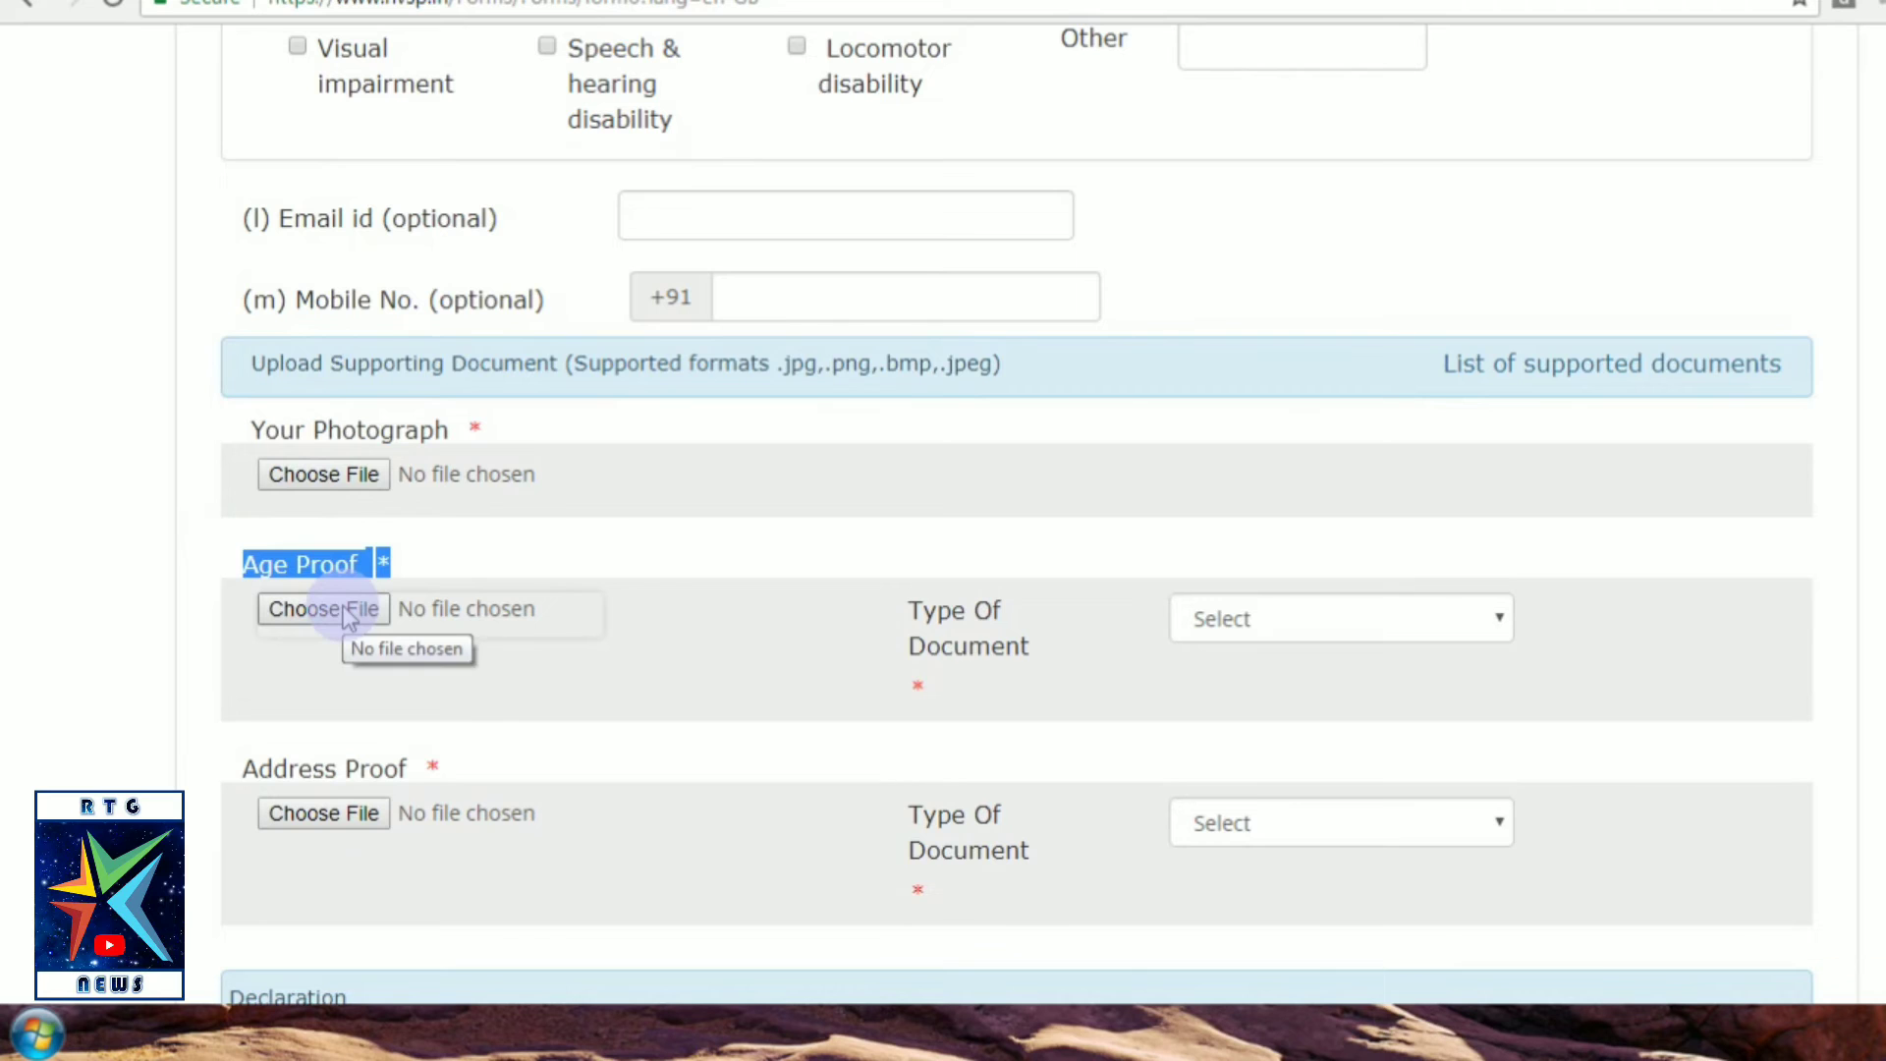
pyautogui.moveTo(910, 614); pyautogui.dragTo(984, 662)
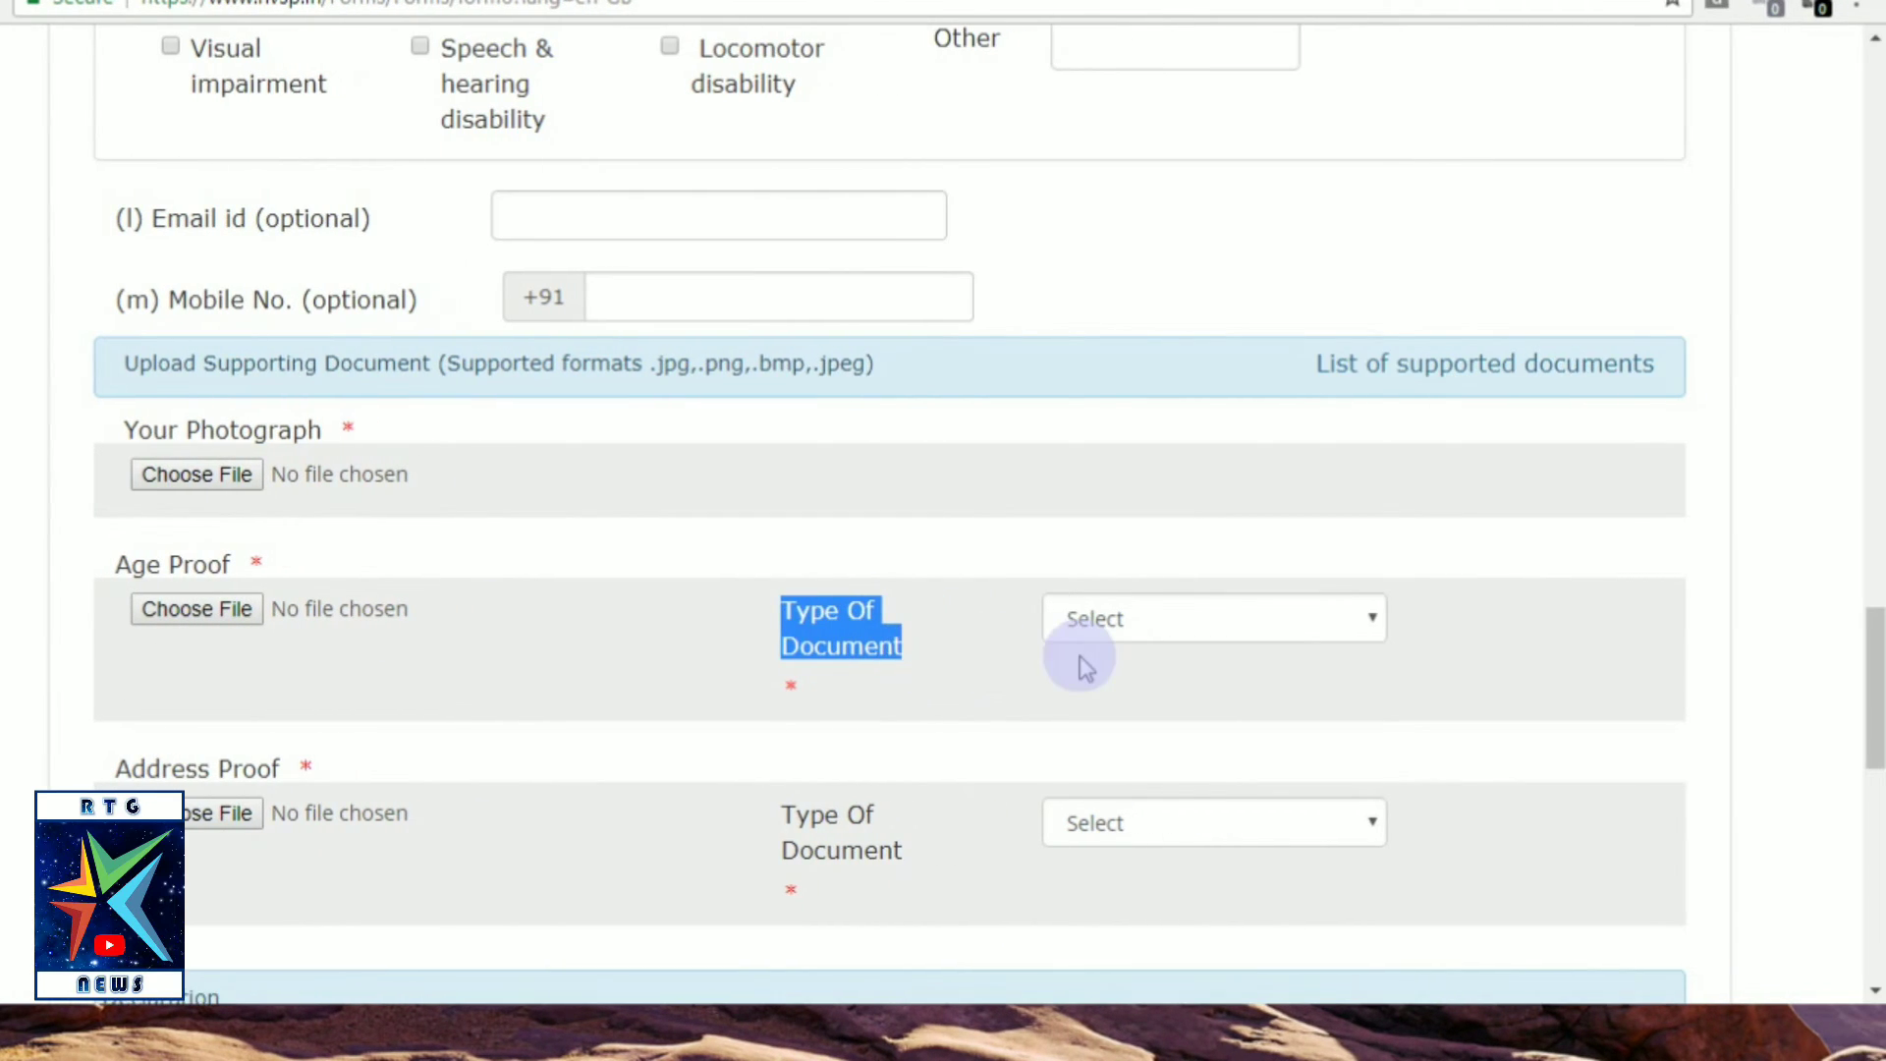
pyautogui.scroll(-2, 1086, 656)
pyautogui.click(1144, 621)
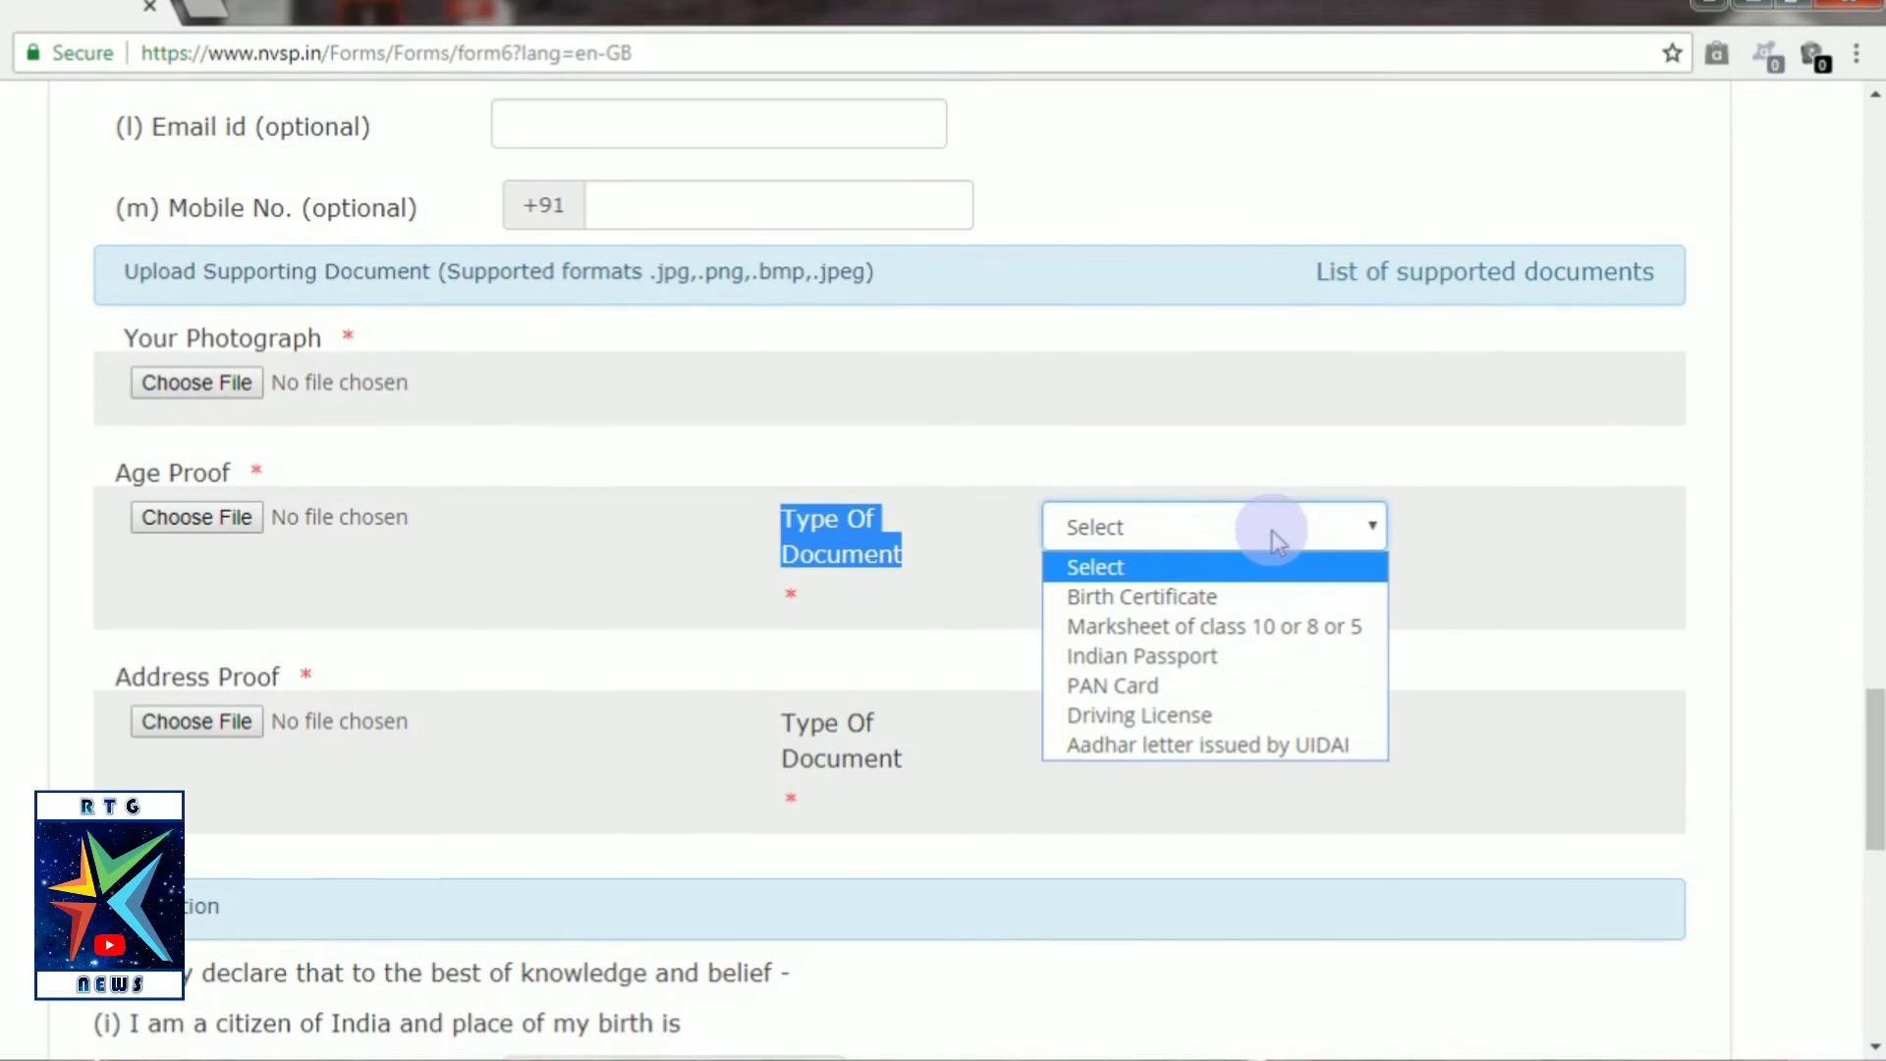
pyautogui.click(1272, 532)
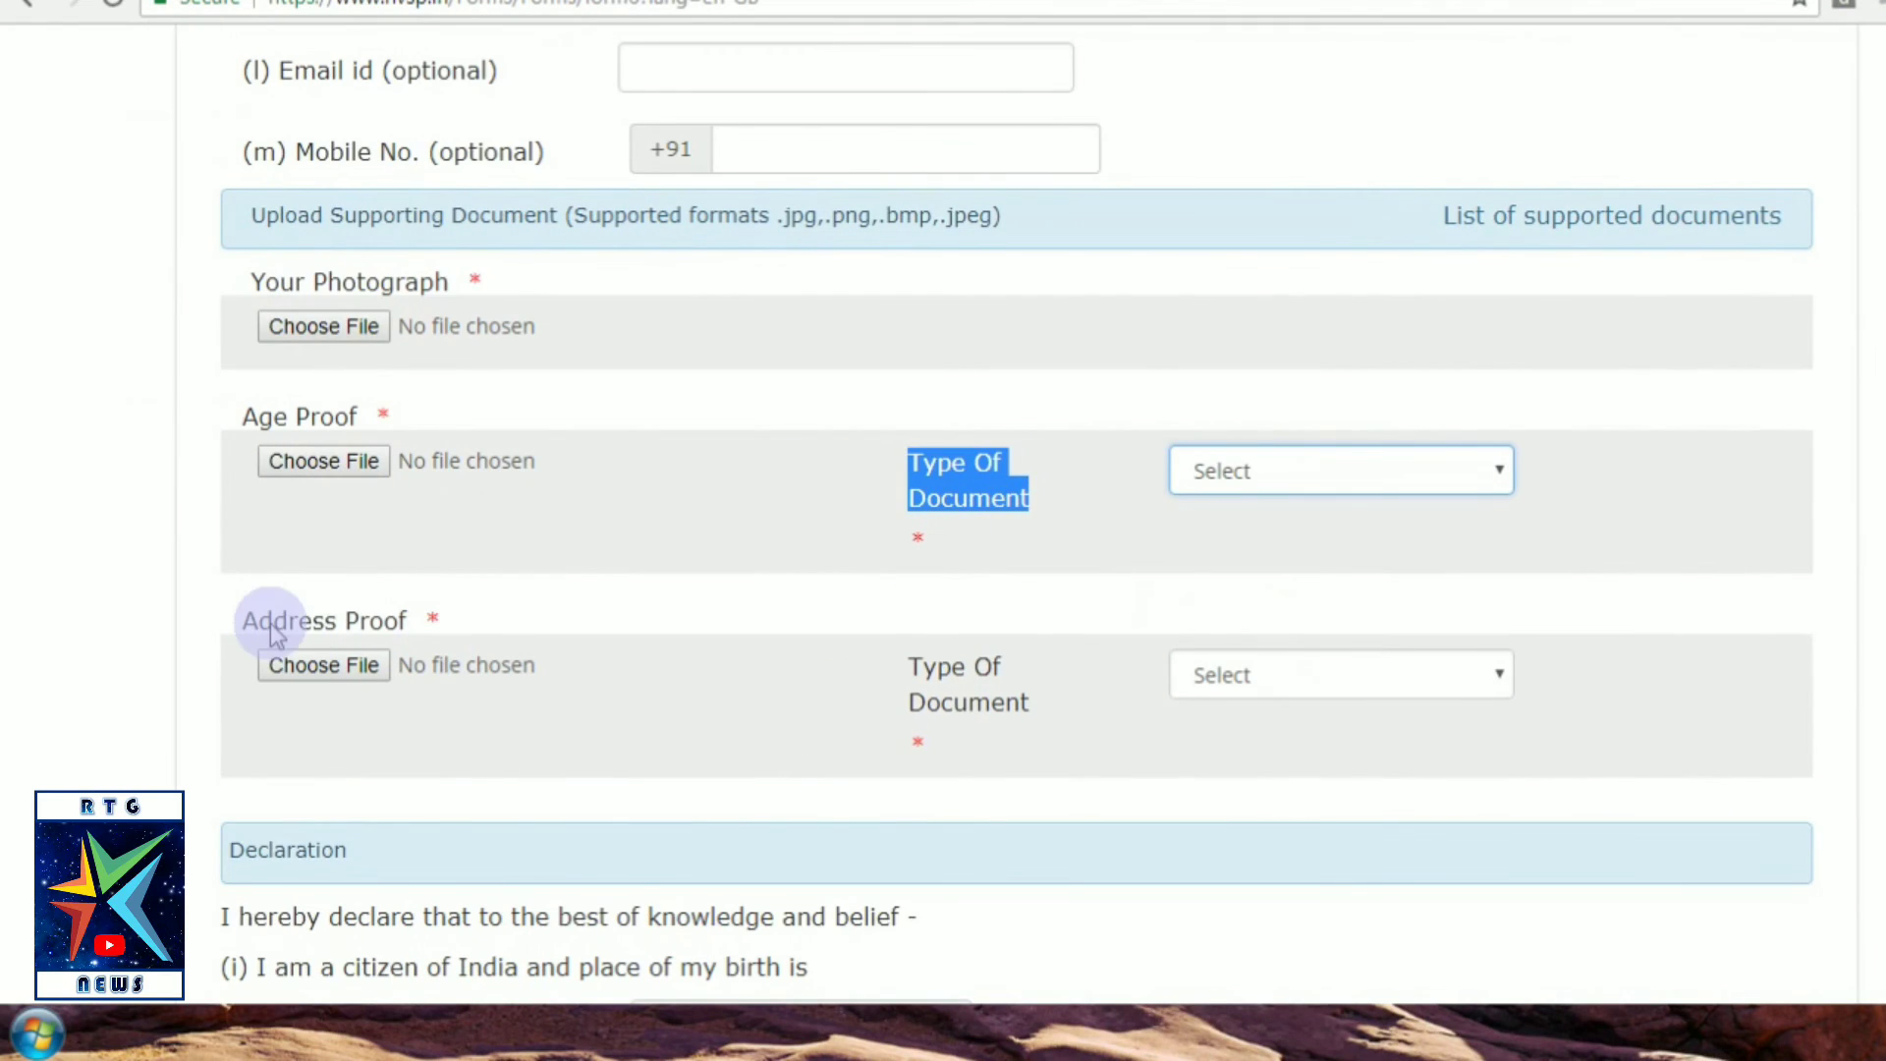
# Examine the Address Proof upload entry and review its list of accepted document types without choosing one.
pyautogui.moveTo(245, 628); pyautogui.dragTo(444, 624)
pyautogui.click(357, 678)
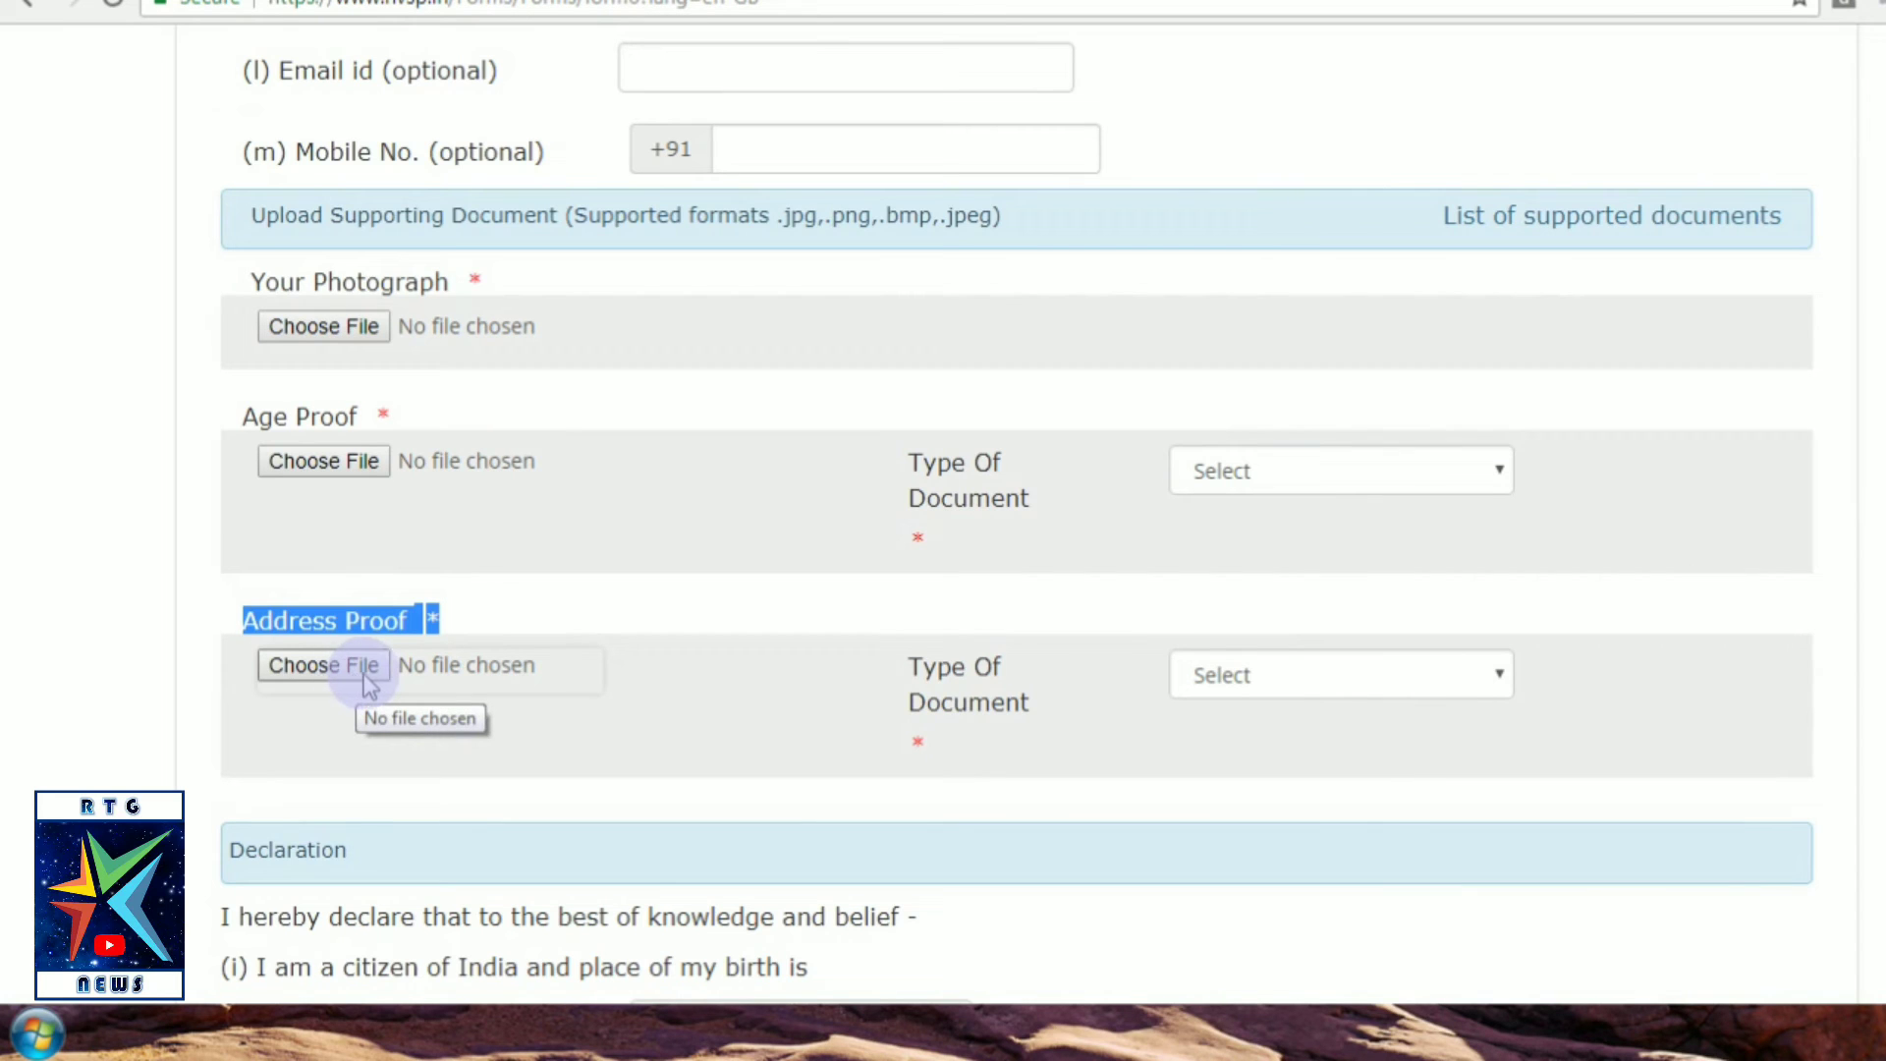
pyautogui.moveTo(908, 666); pyautogui.dragTo(1056, 724)
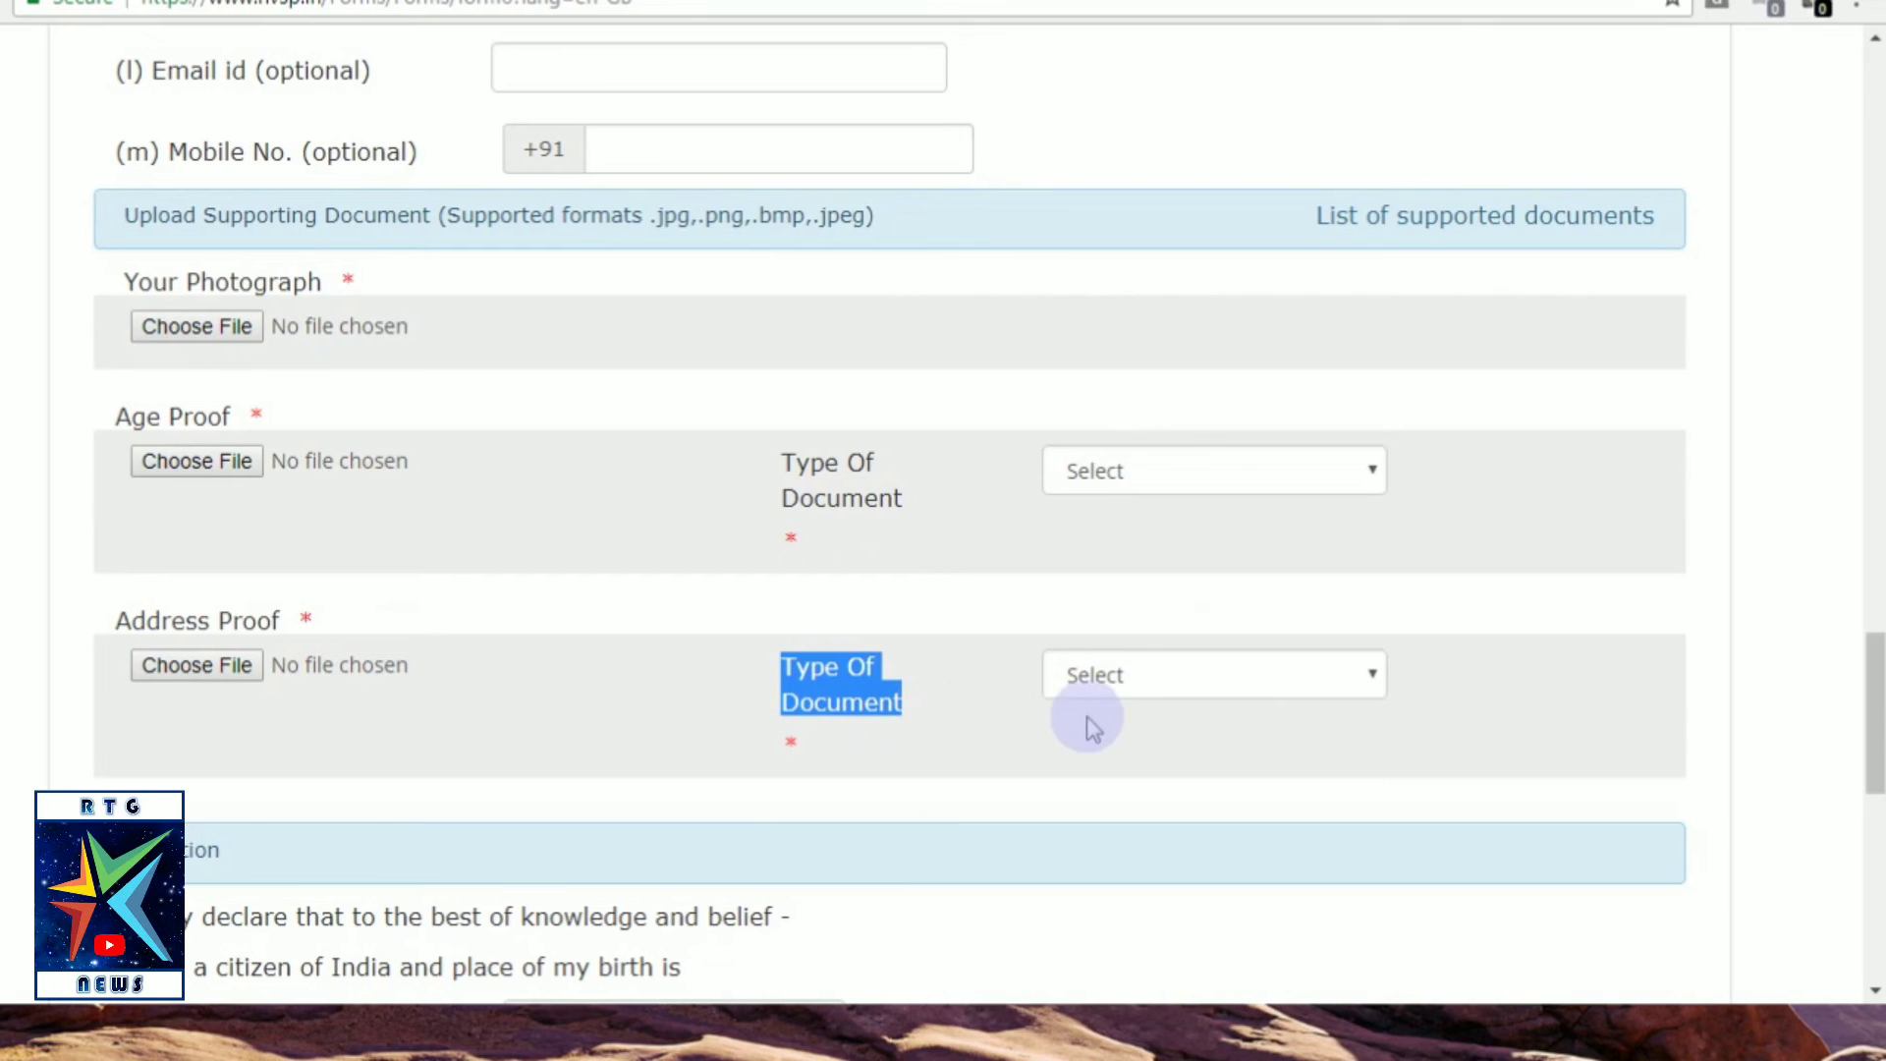
pyautogui.scroll(-2, 1078, 678)
pyautogui.click(1176, 539)
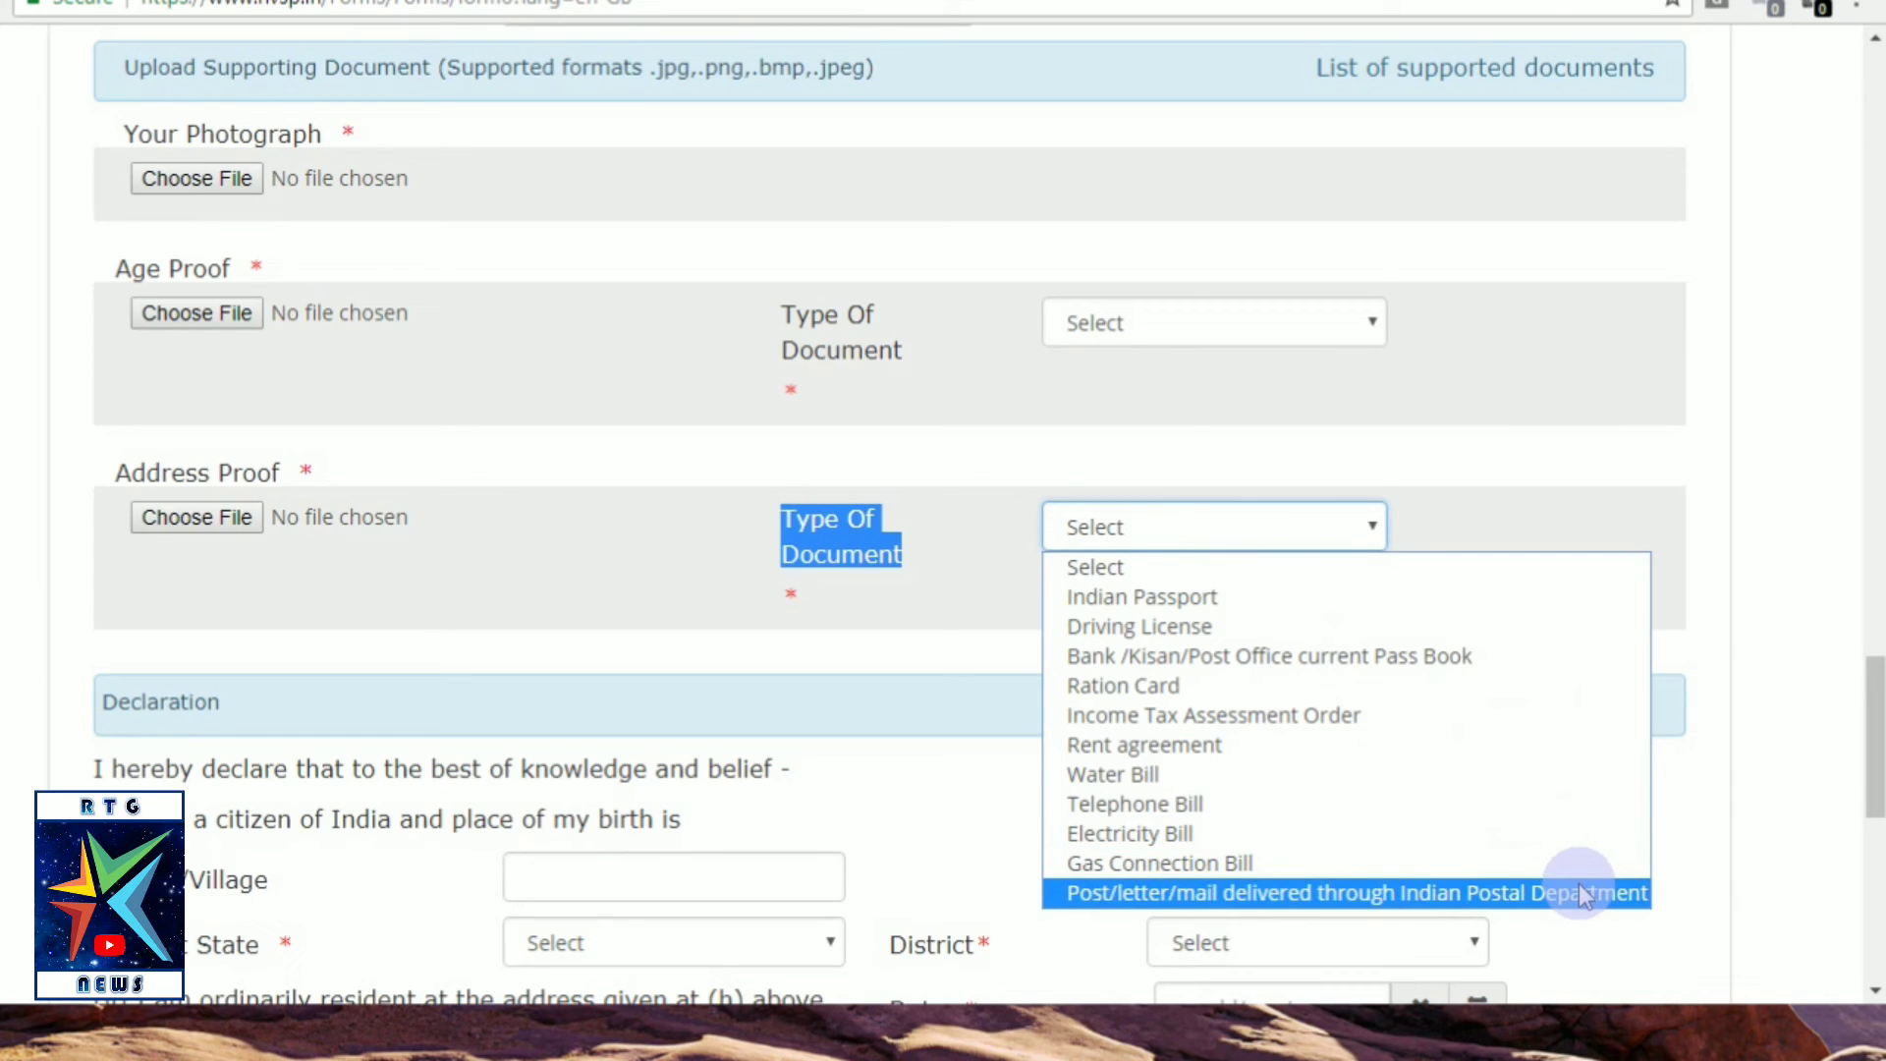
pyautogui.click(1375, 579)
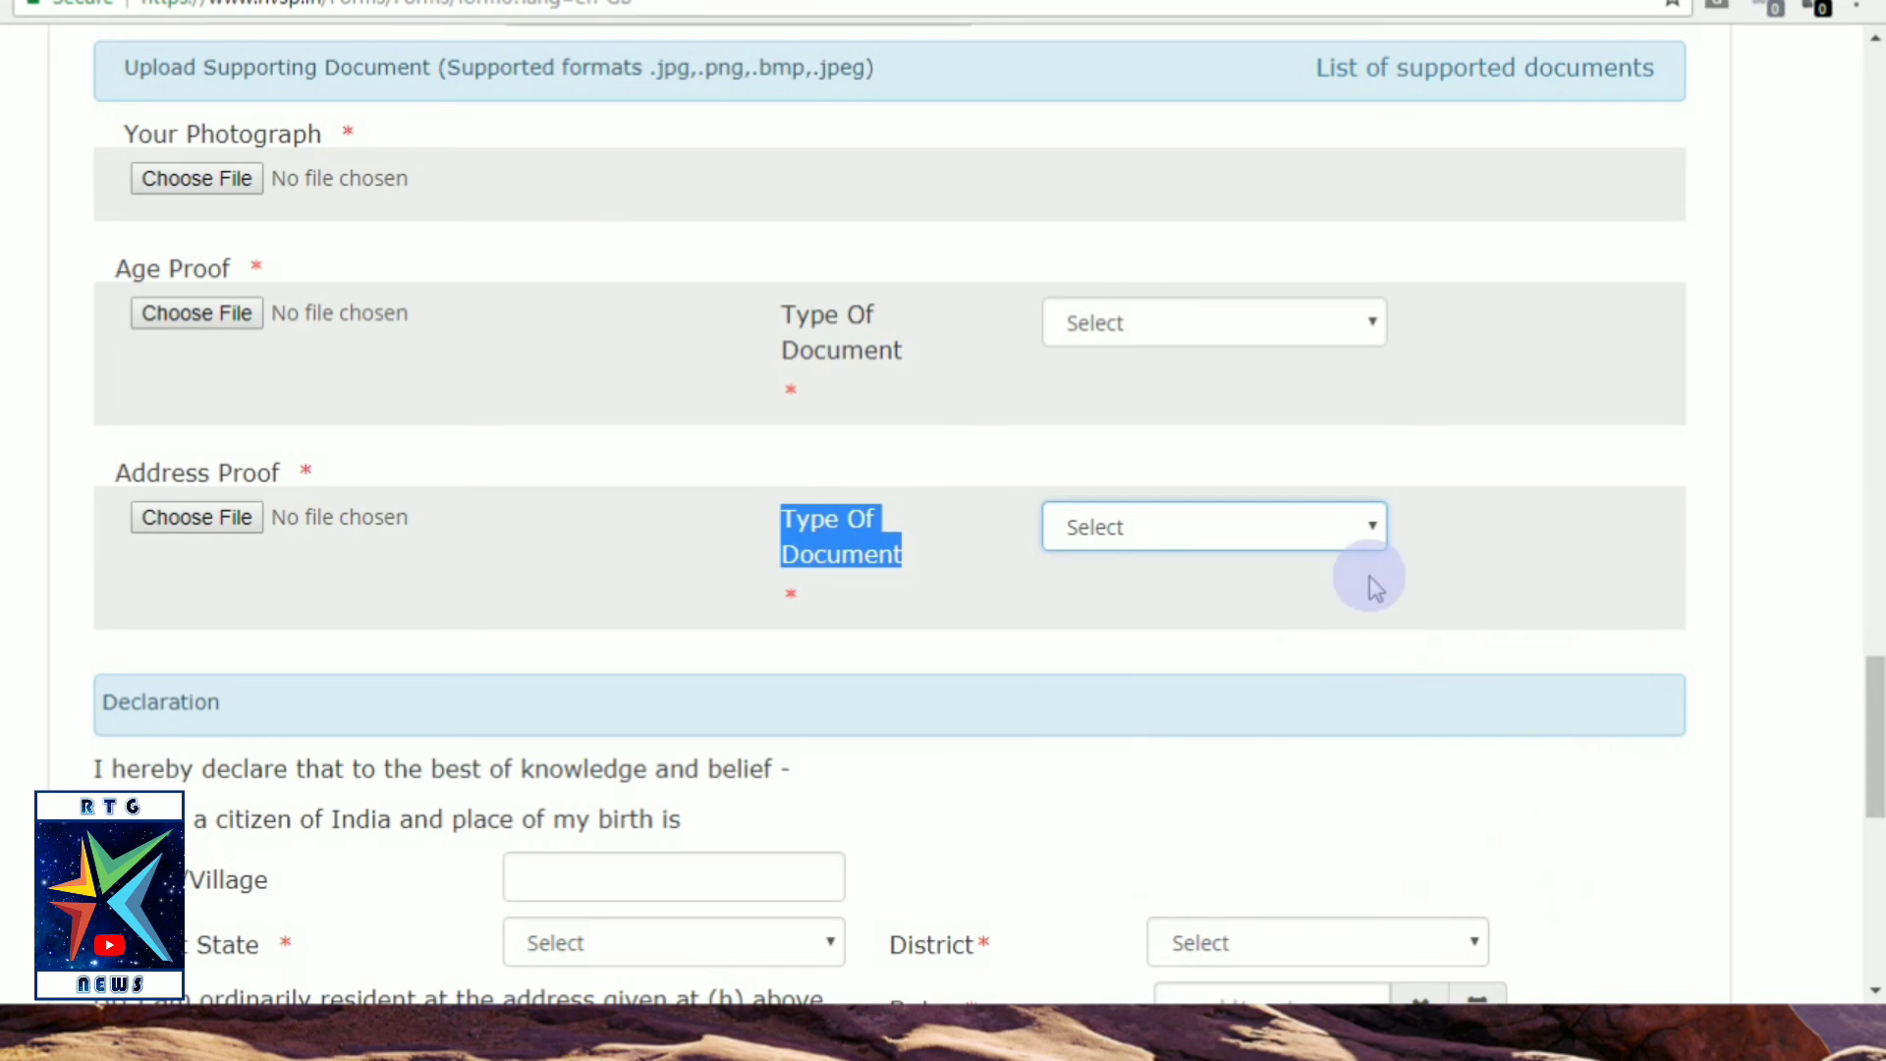
pyautogui.click(998, 642)
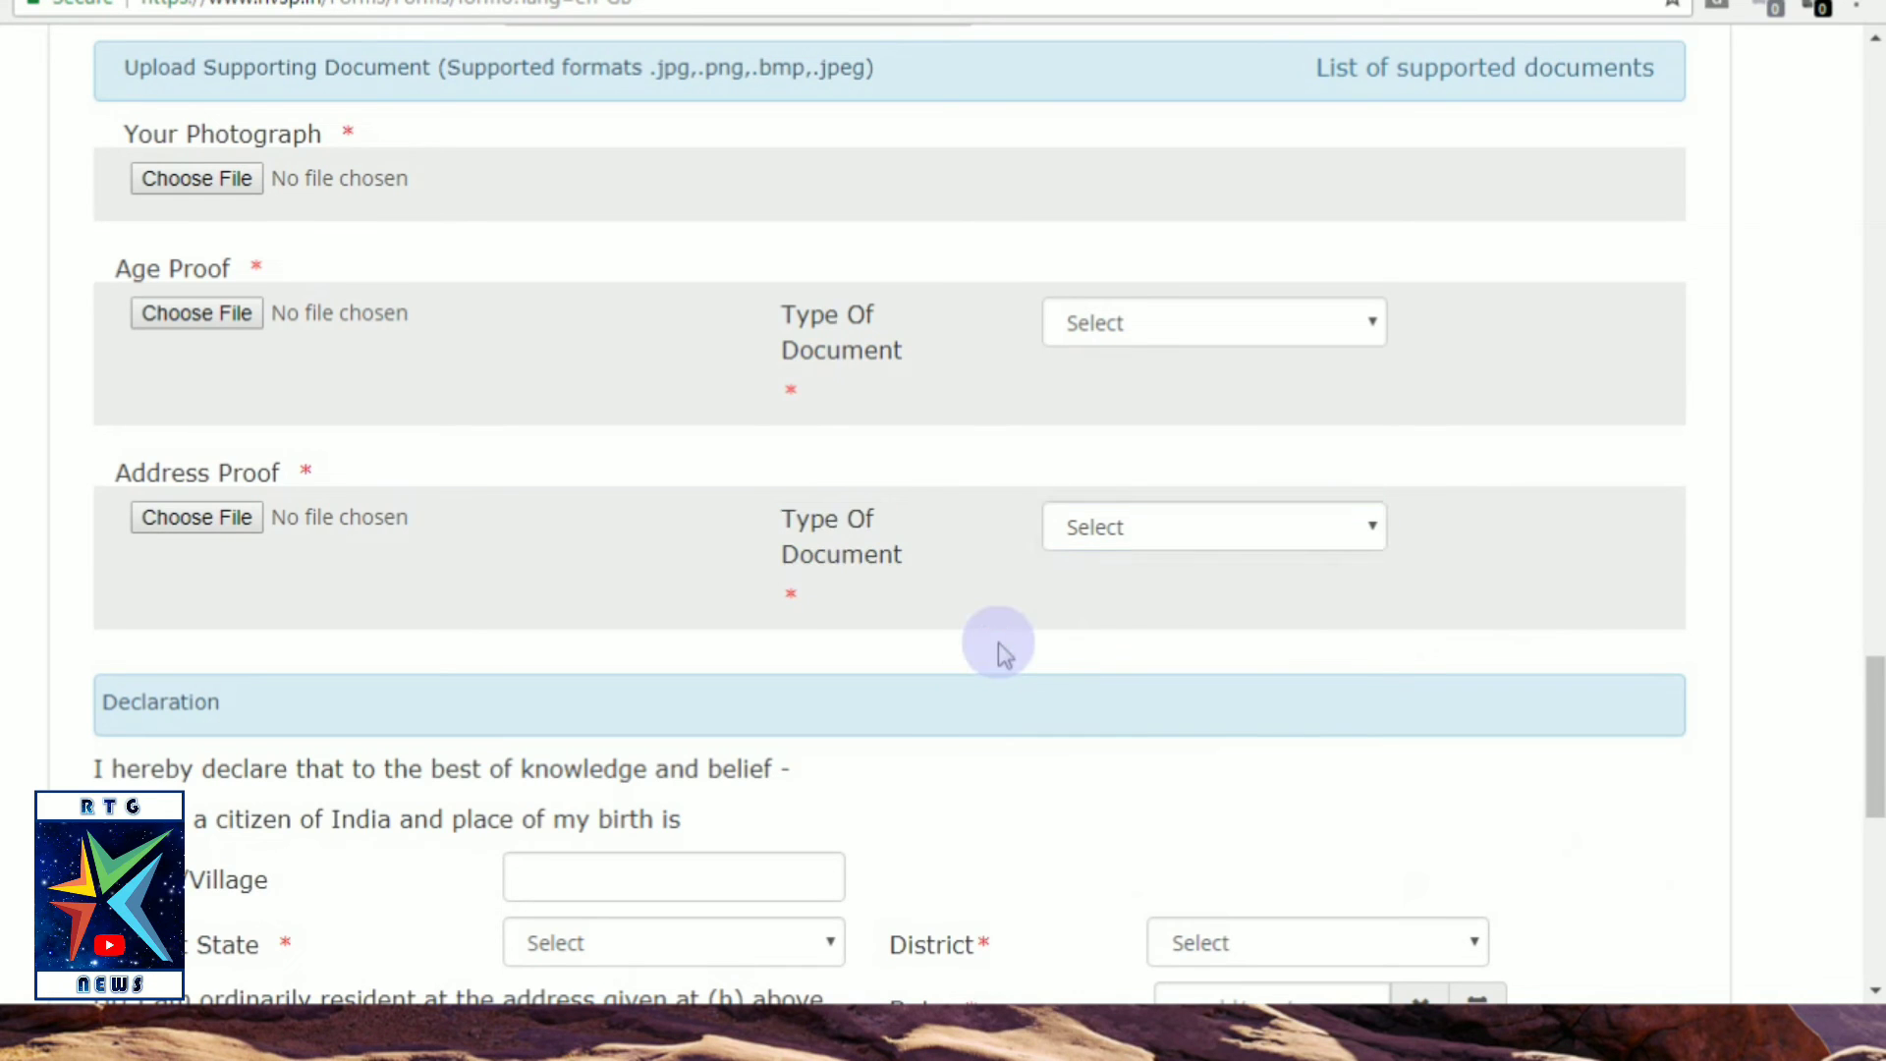
# Read the Declaration section from its heading through the birthplace, residence and electoral roll statements.
pyautogui.scroll(-3, 998, 643)
pyautogui.scroll(-2, 1012, 535)
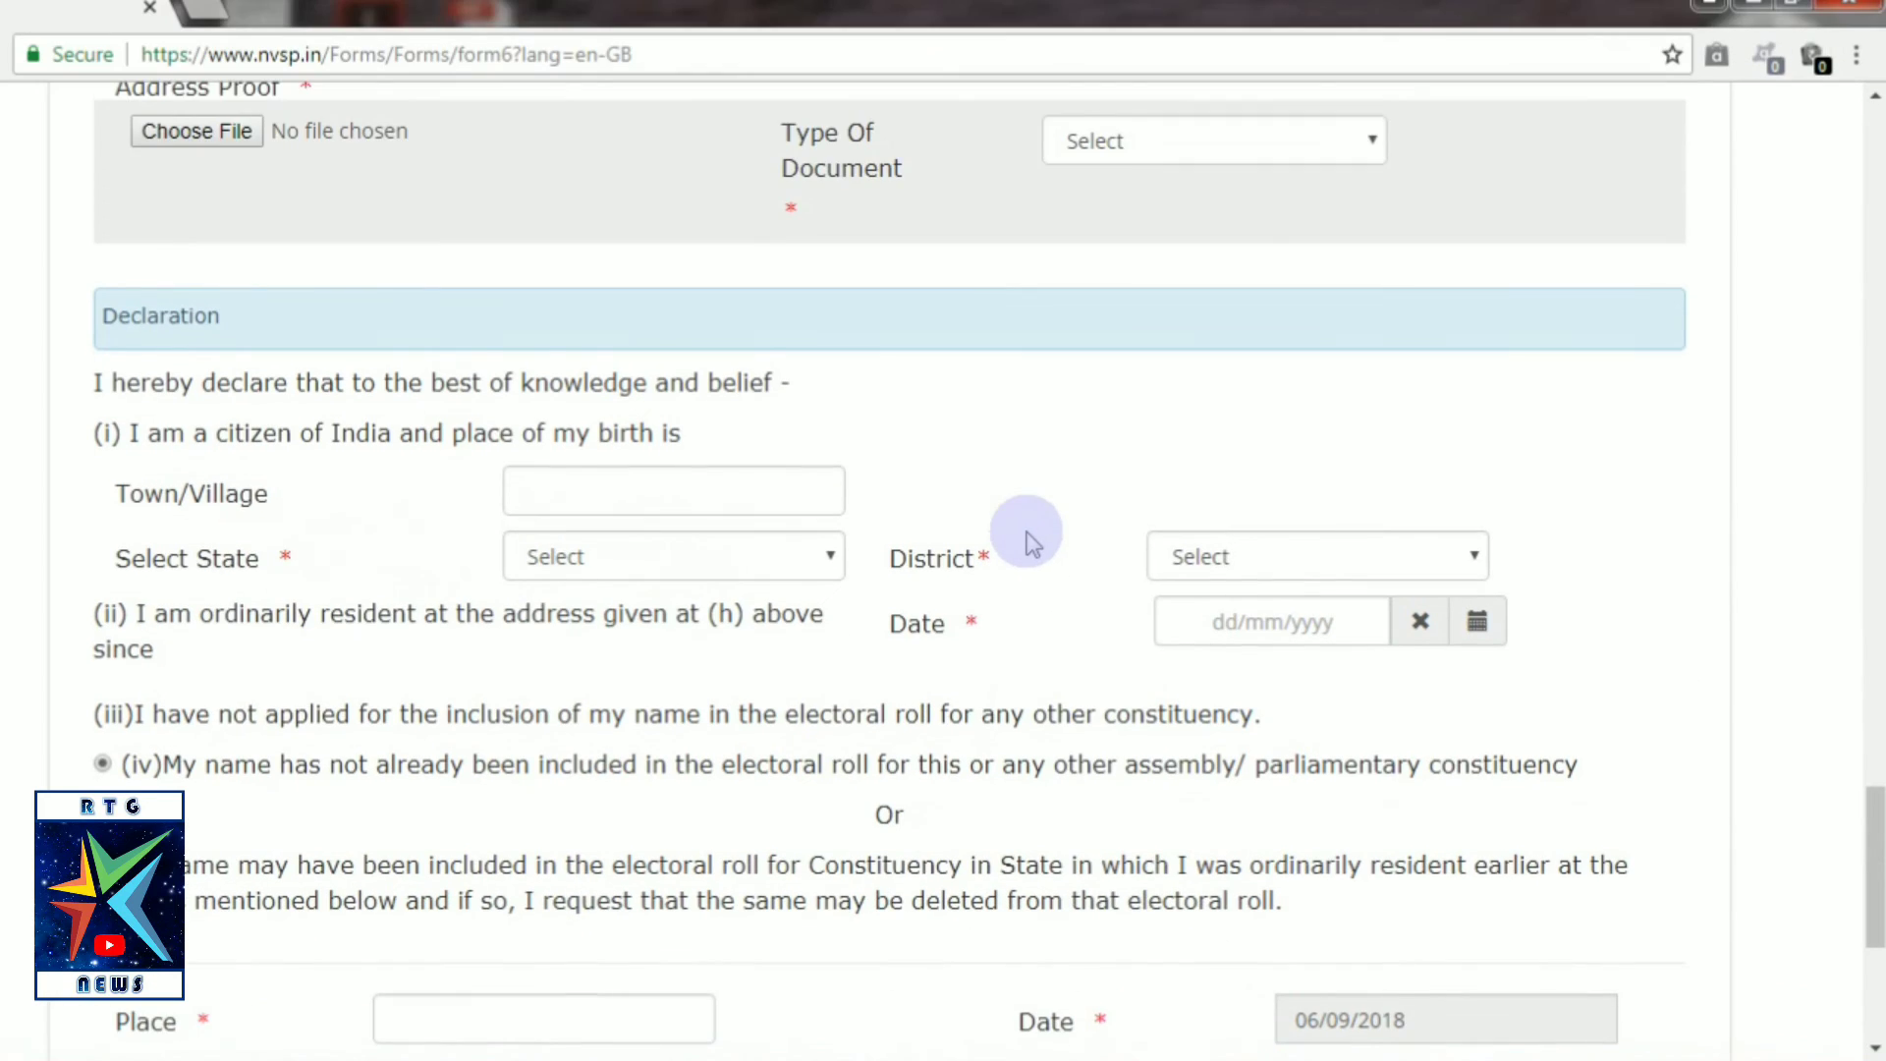
pyautogui.scroll(-2, 1010, 477)
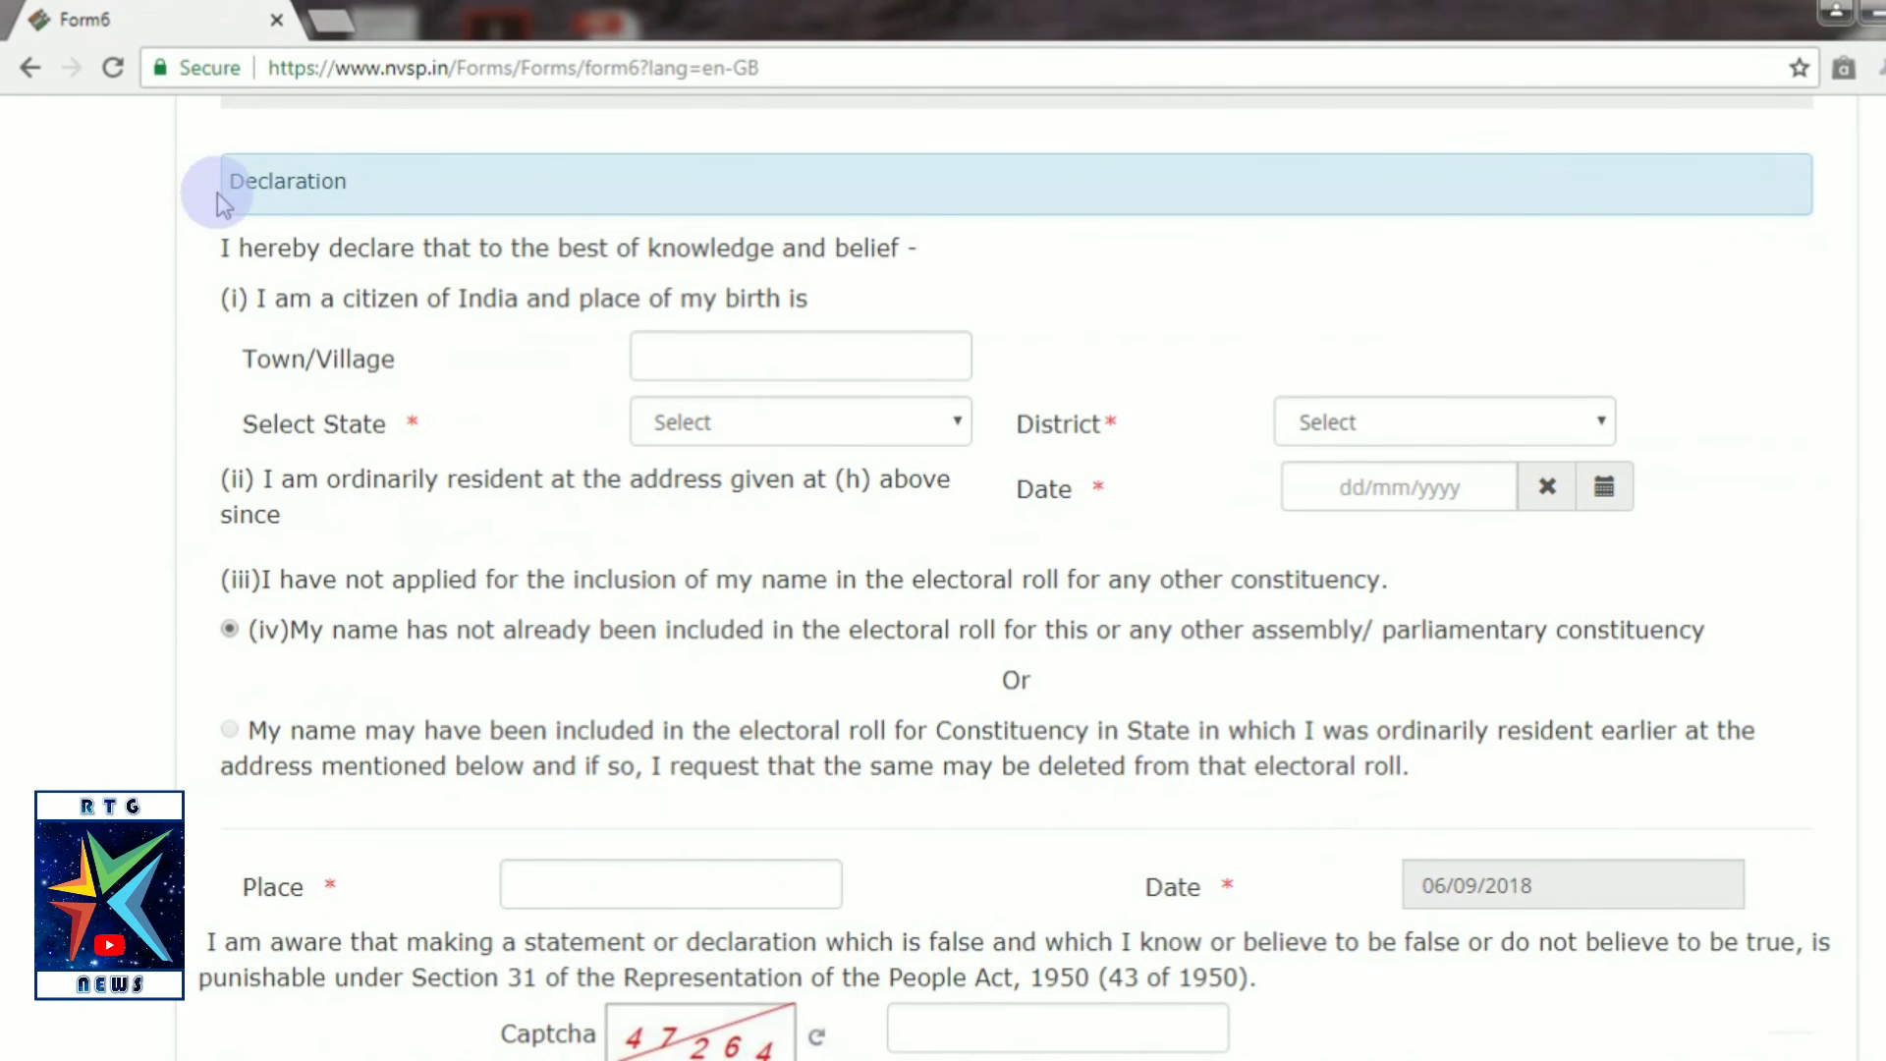
pyautogui.click(112, 175)
pyautogui.moveTo(240, 187); pyautogui.dragTo(354, 181)
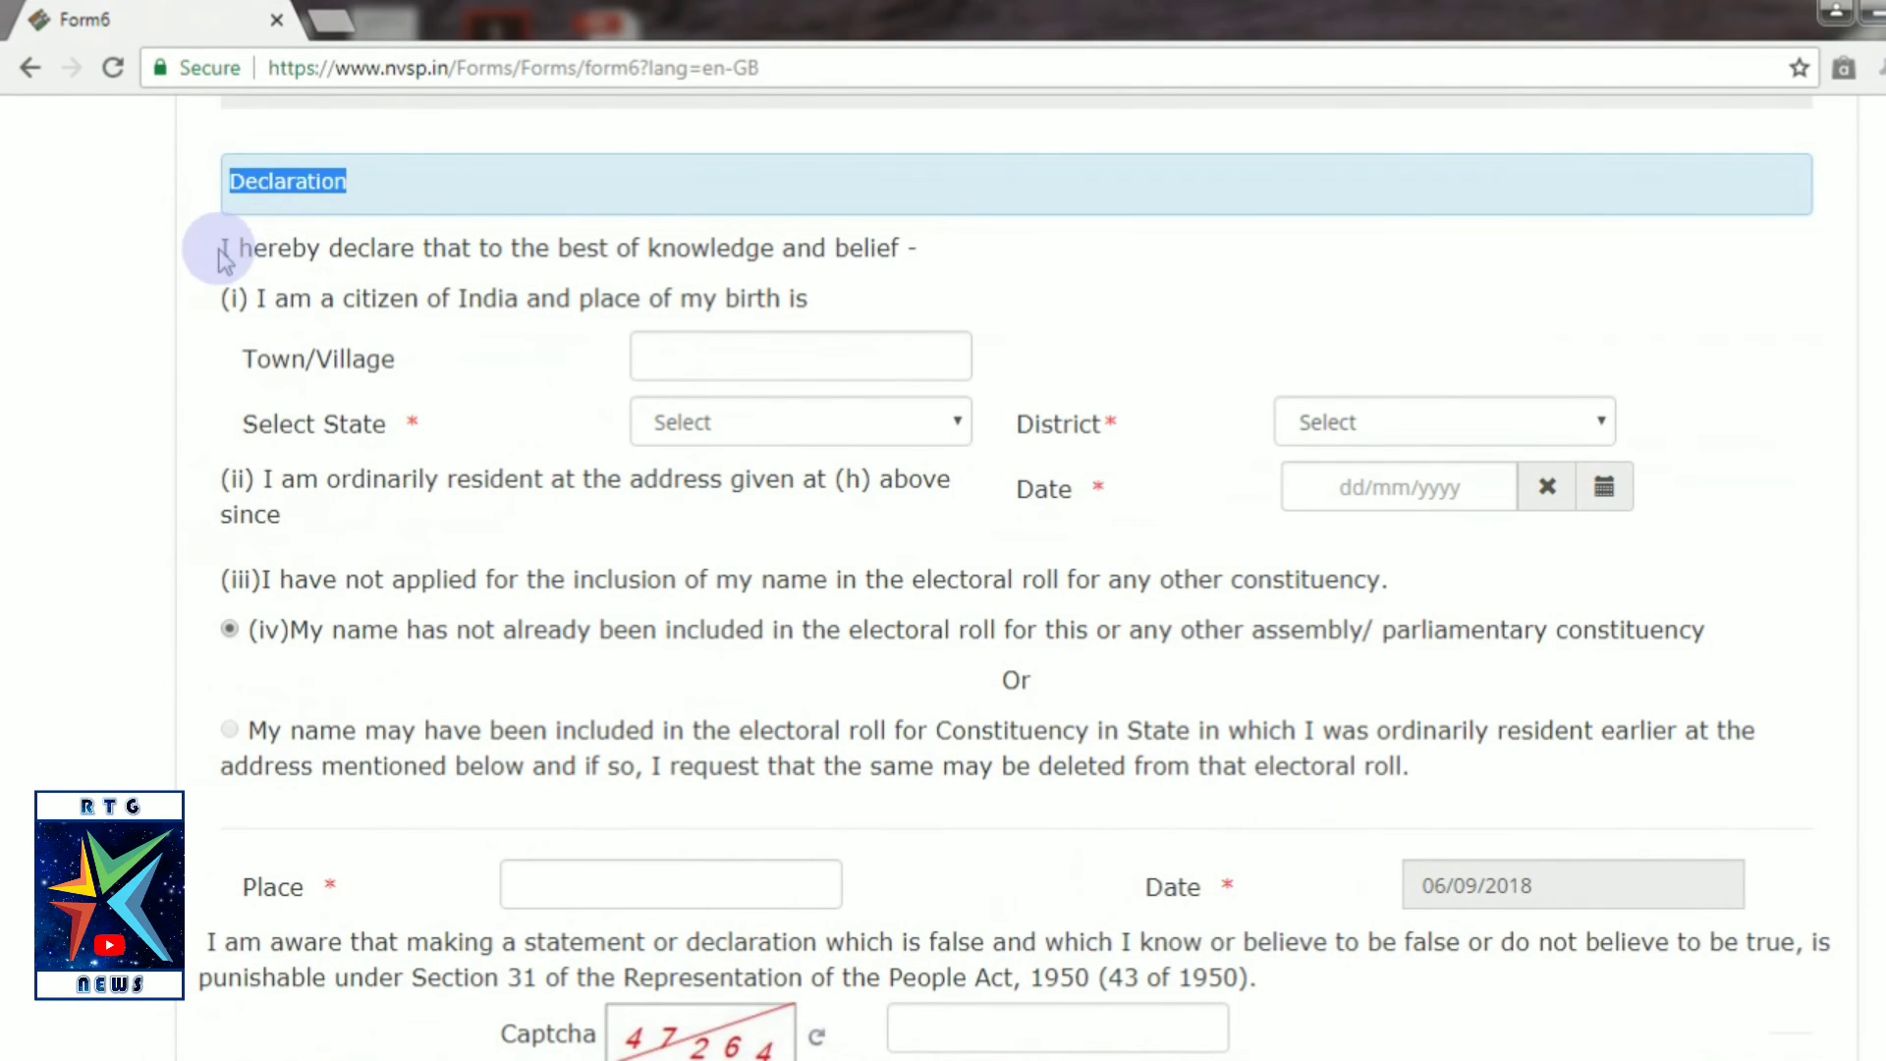
pyautogui.moveTo(224, 246); pyautogui.dragTo(1724, 602)
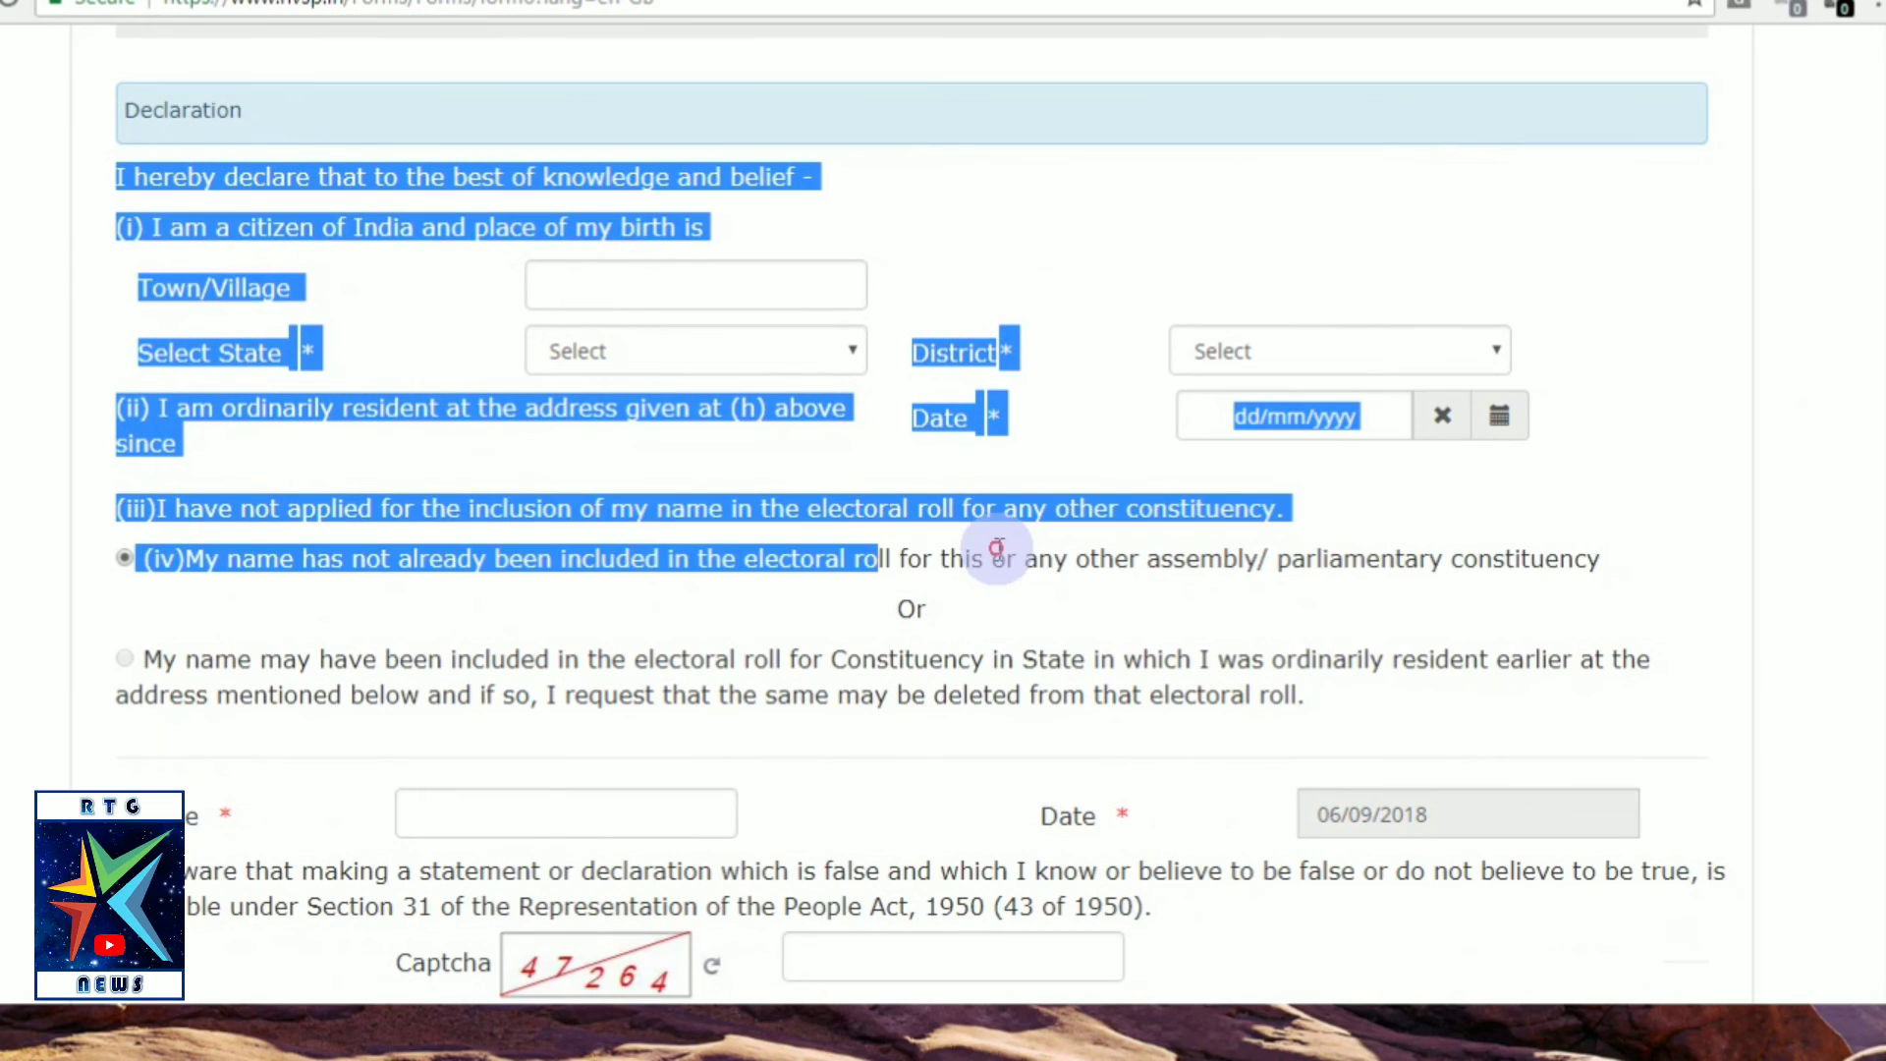
pyautogui.moveTo(1597, 588); pyautogui.dragTo(1508, 703)
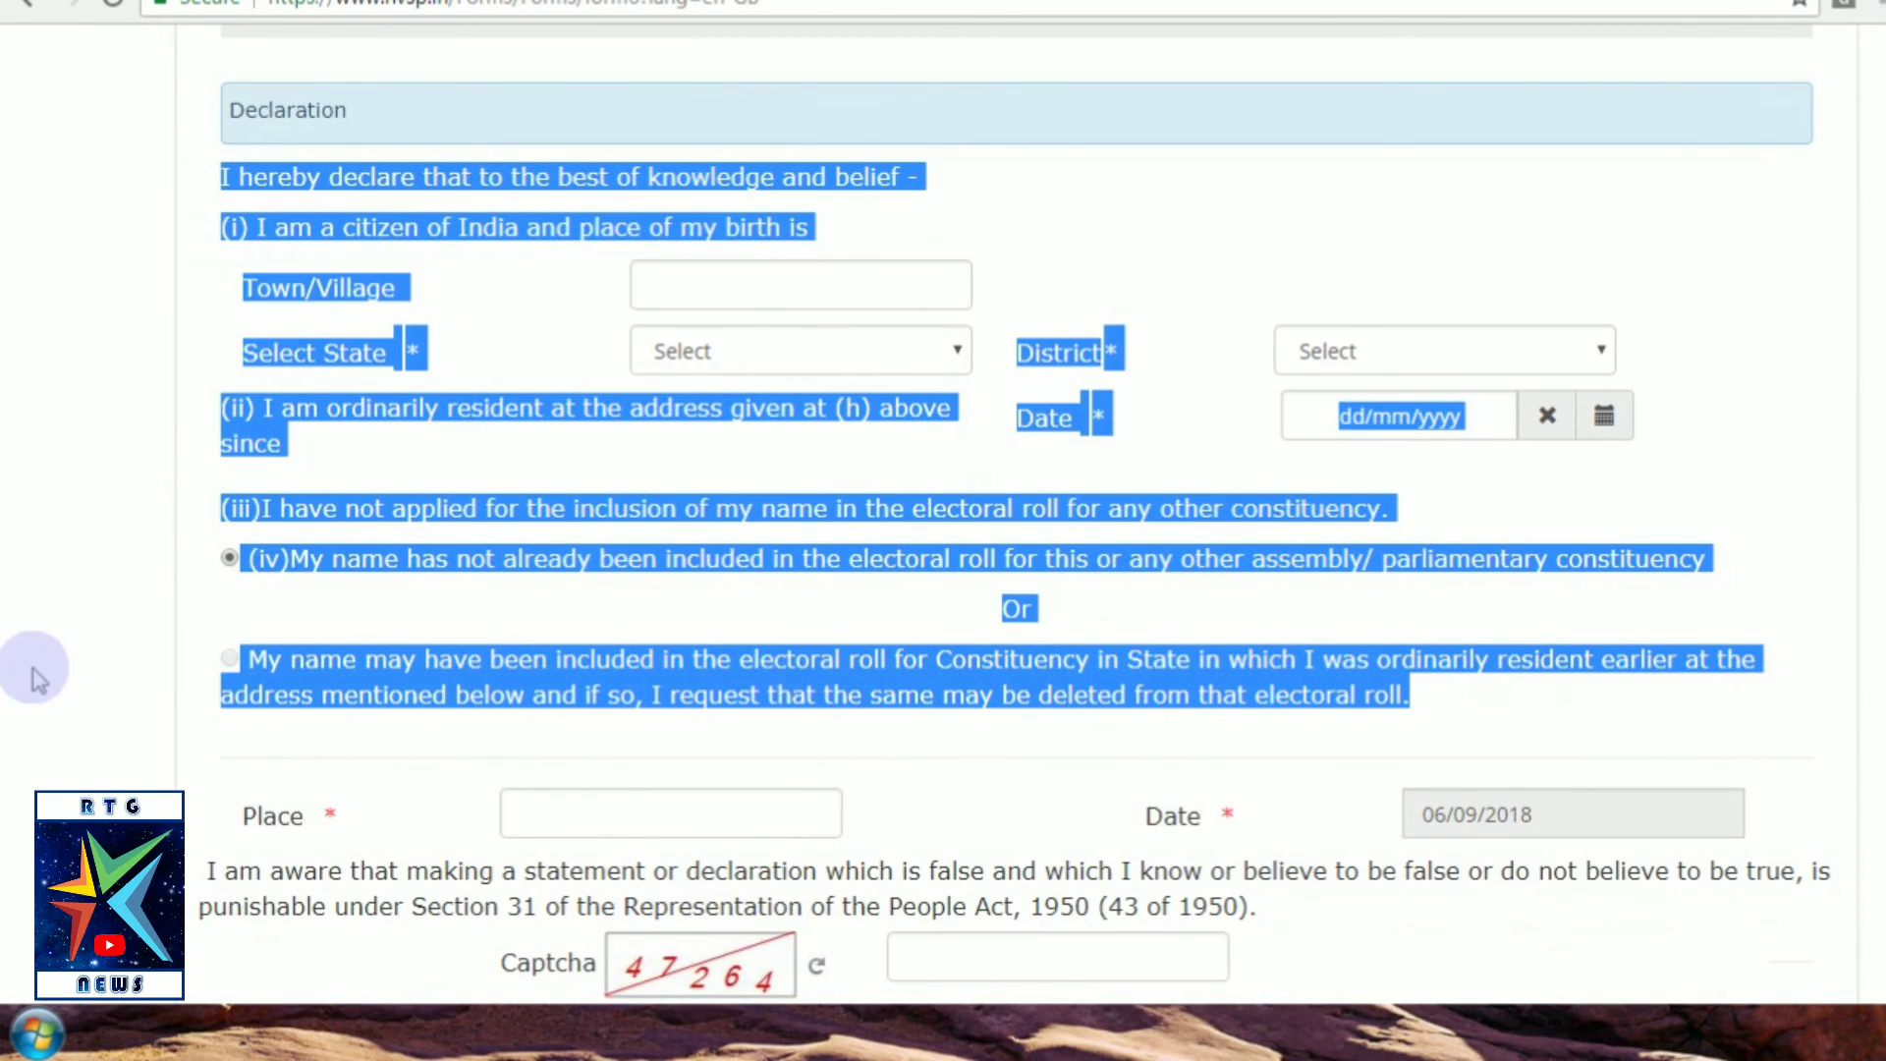
# Examine the mandatory Place field below the declaration and read the statement about punishment for false declarations.
pyautogui.scroll(-3, 34, 678)
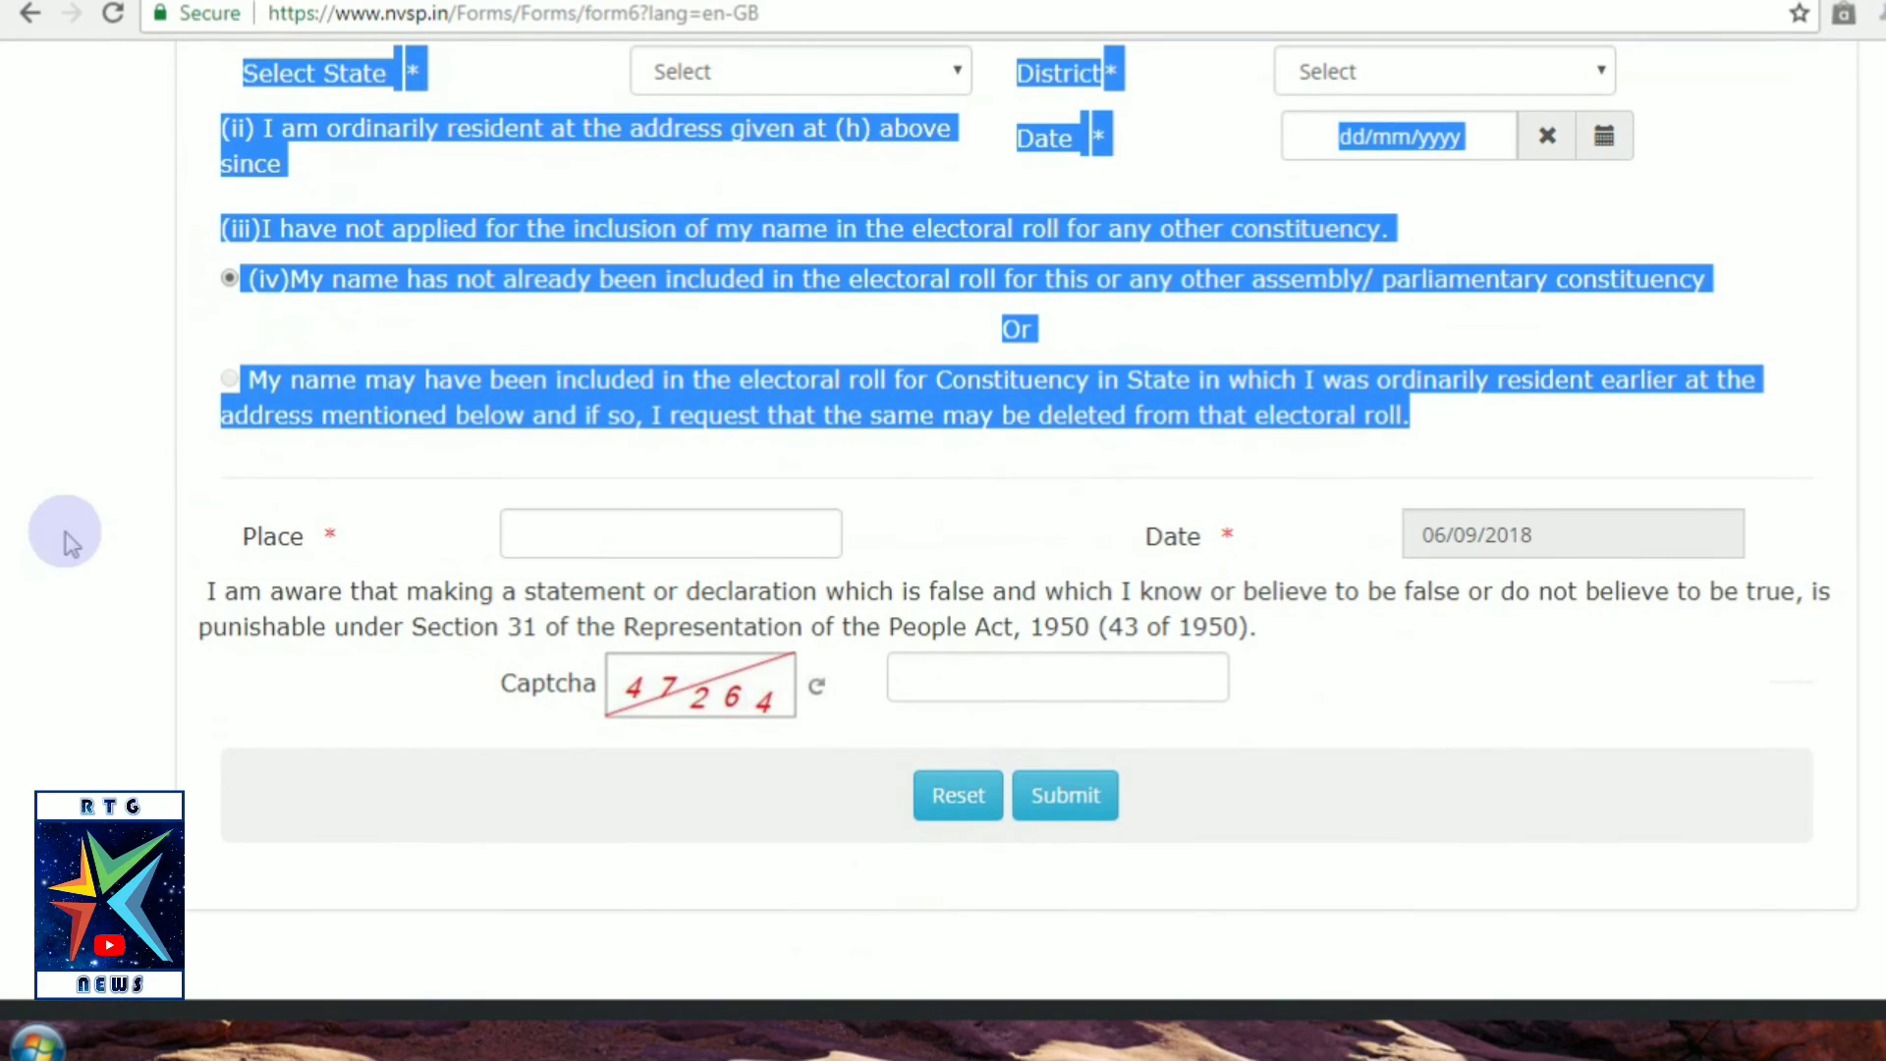
pyautogui.click(70, 543)
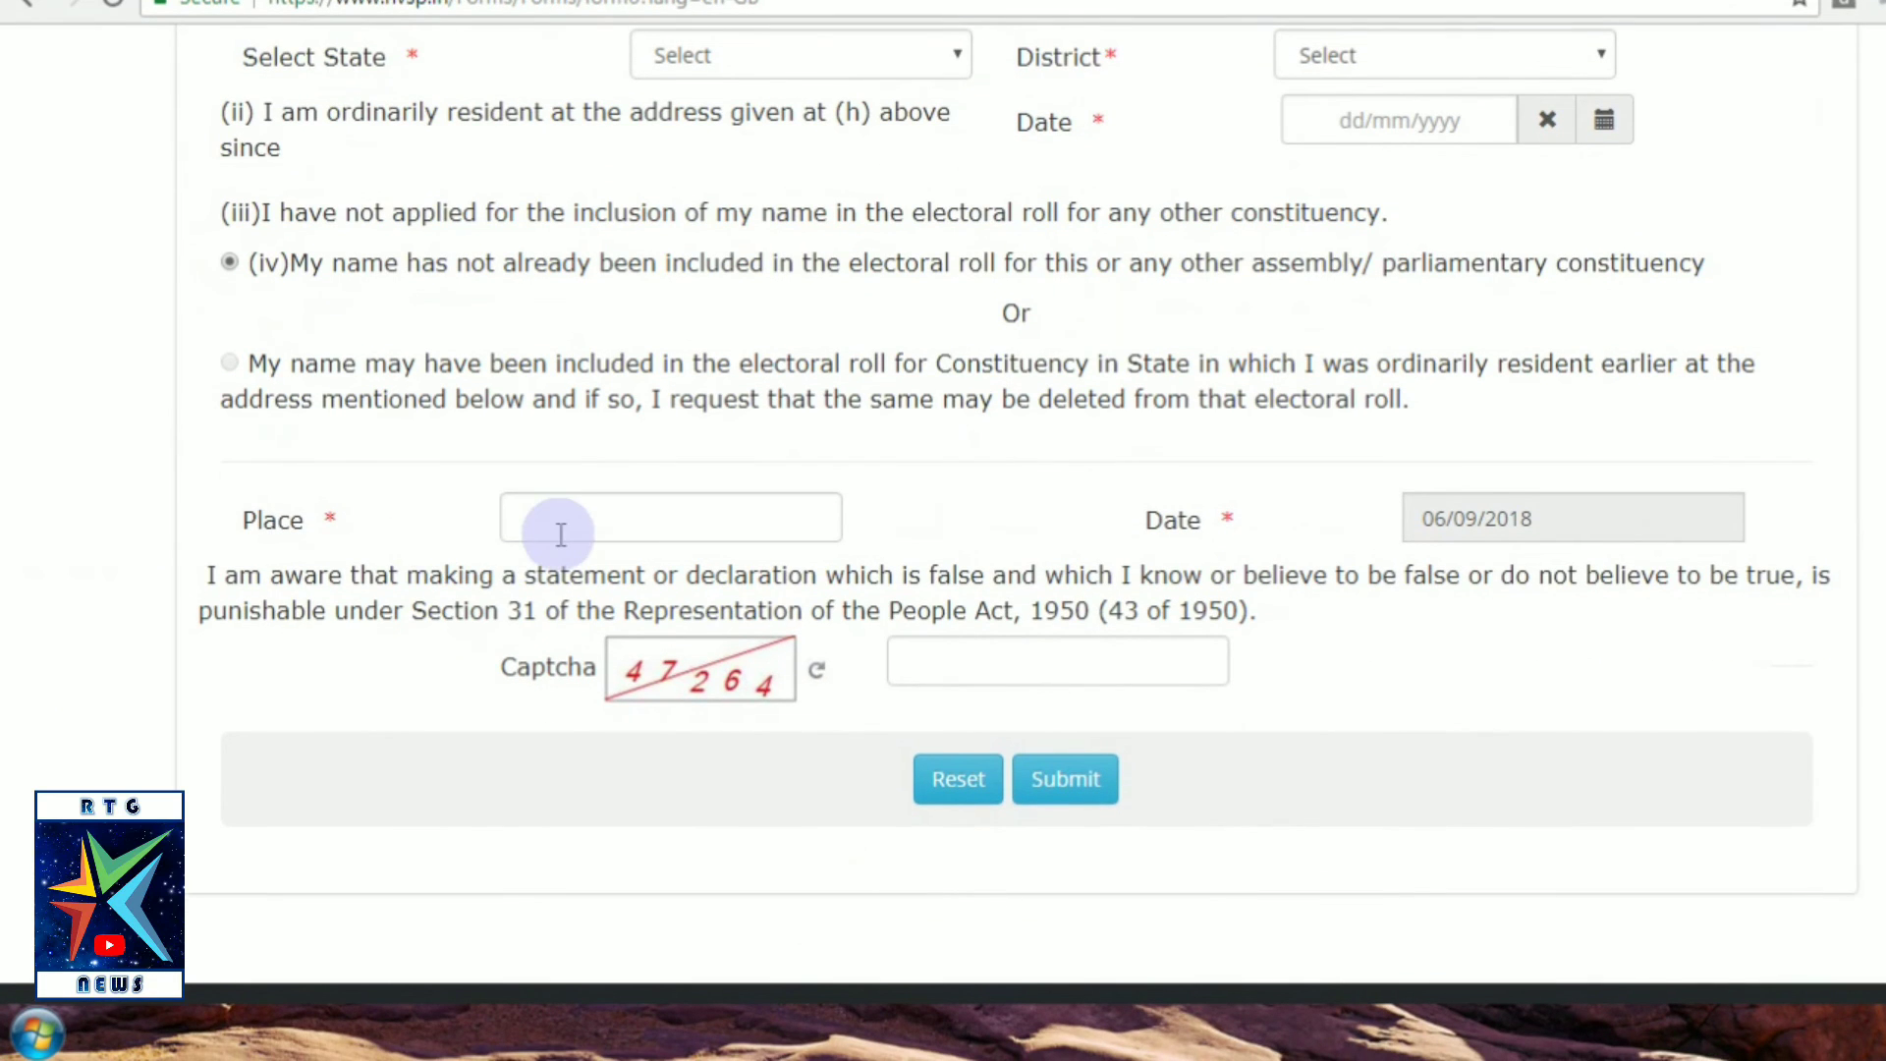
pyautogui.click(568, 530)
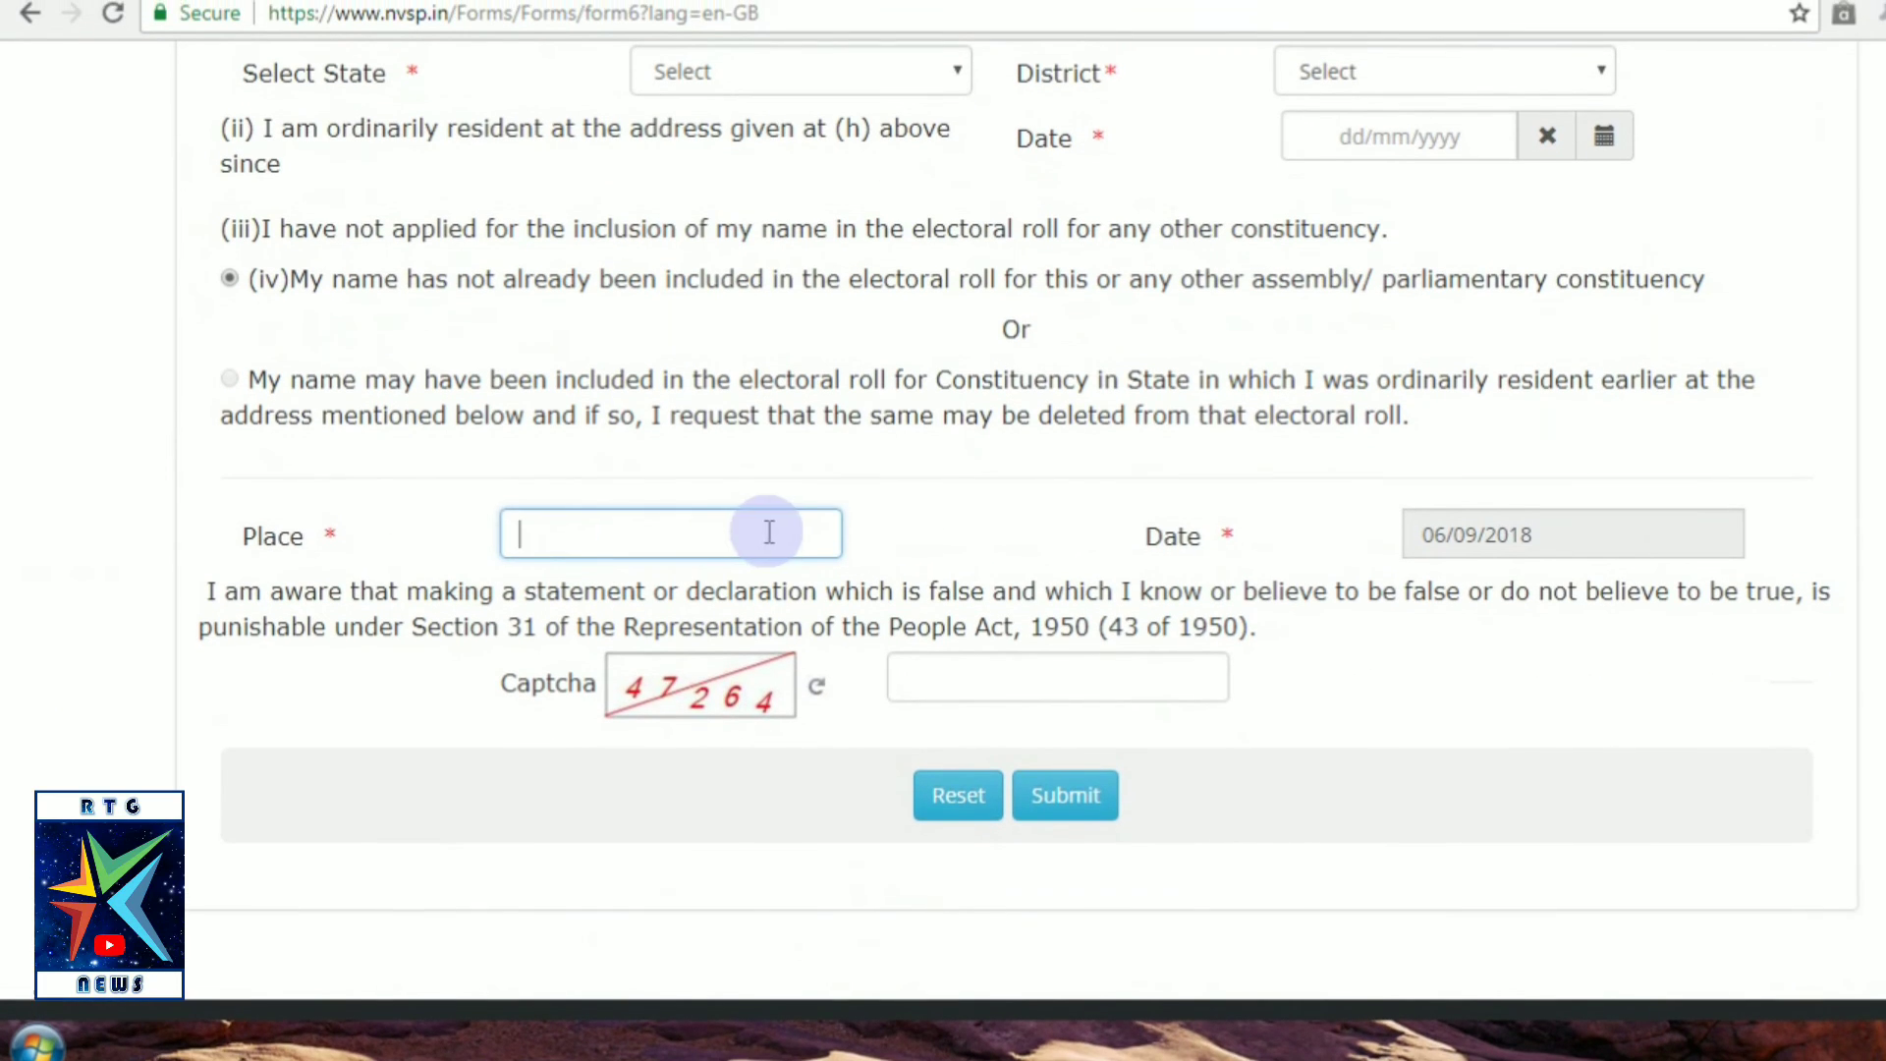
pyautogui.moveTo(221, 580); pyautogui.dragTo(203, 585)
pyautogui.moveTo(329, 582); pyautogui.dragTo(1264, 629)
pyautogui.moveTo(1135, 628); pyautogui.dragTo(1165, 637)
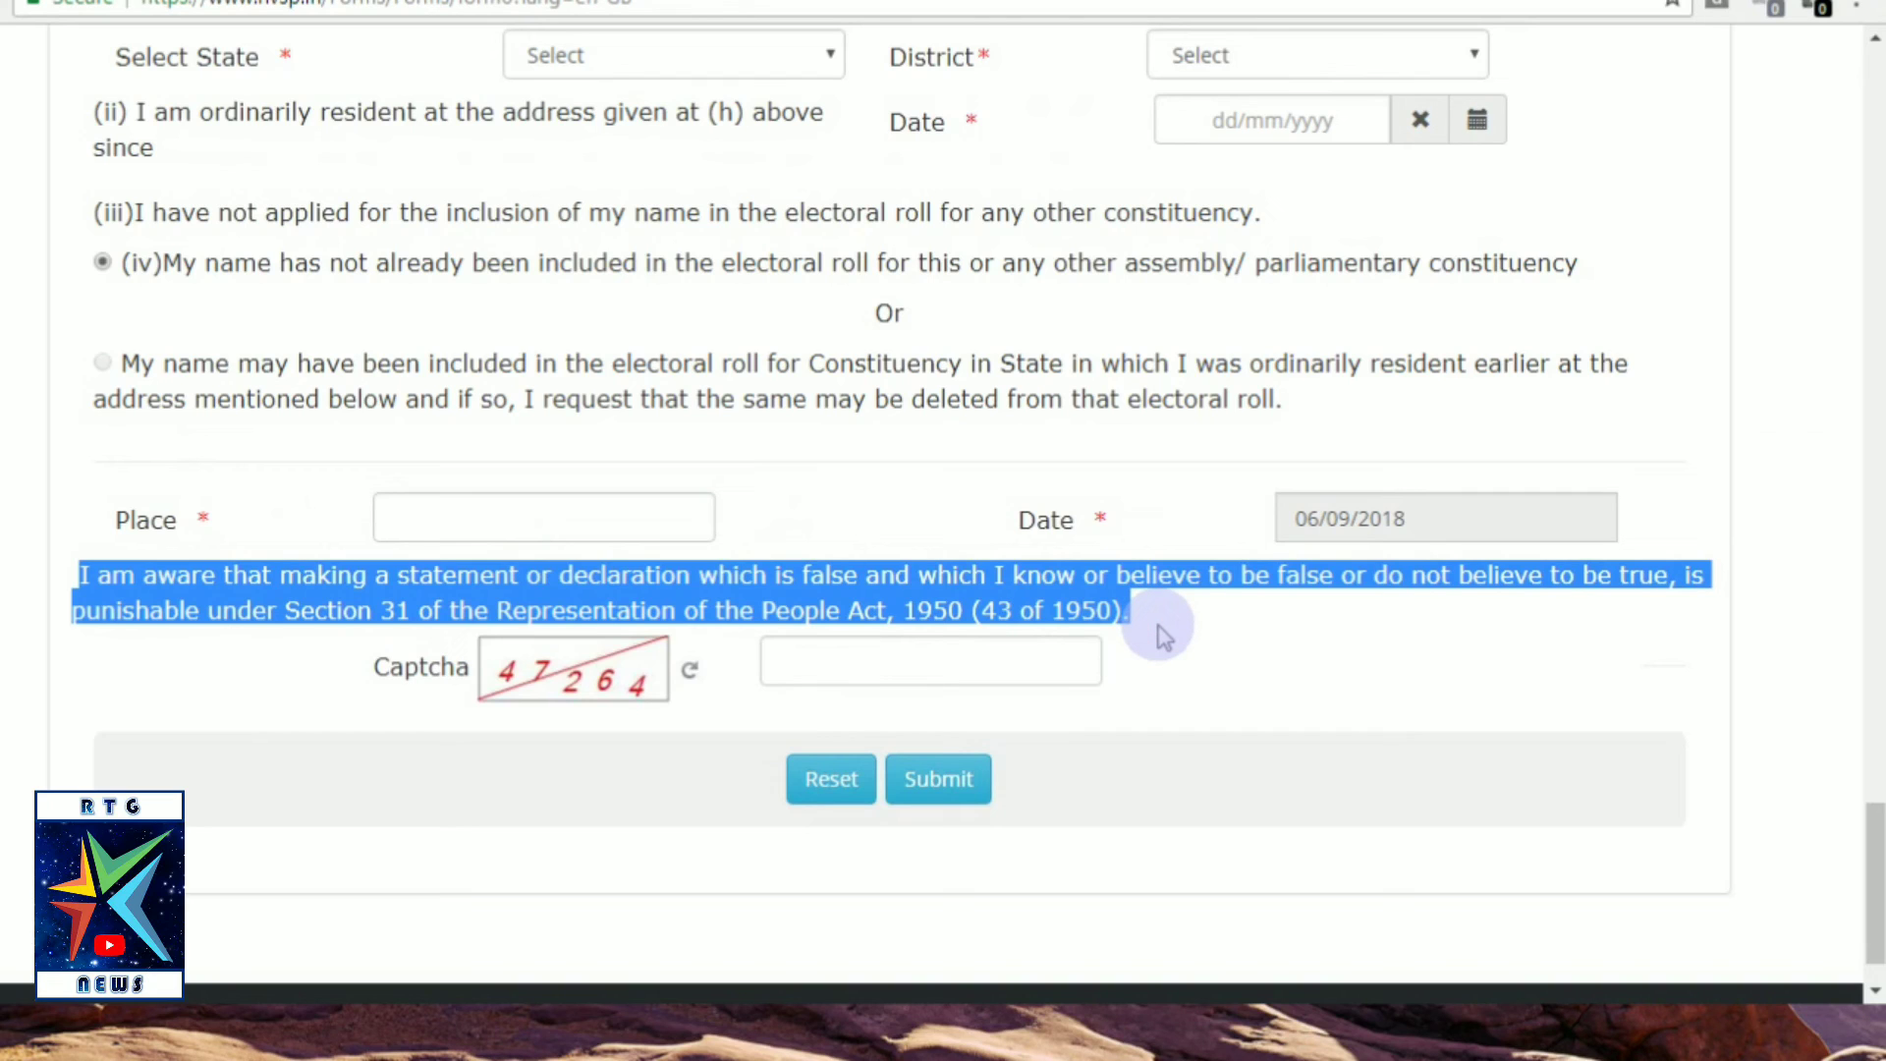
pyautogui.click(1159, 627)
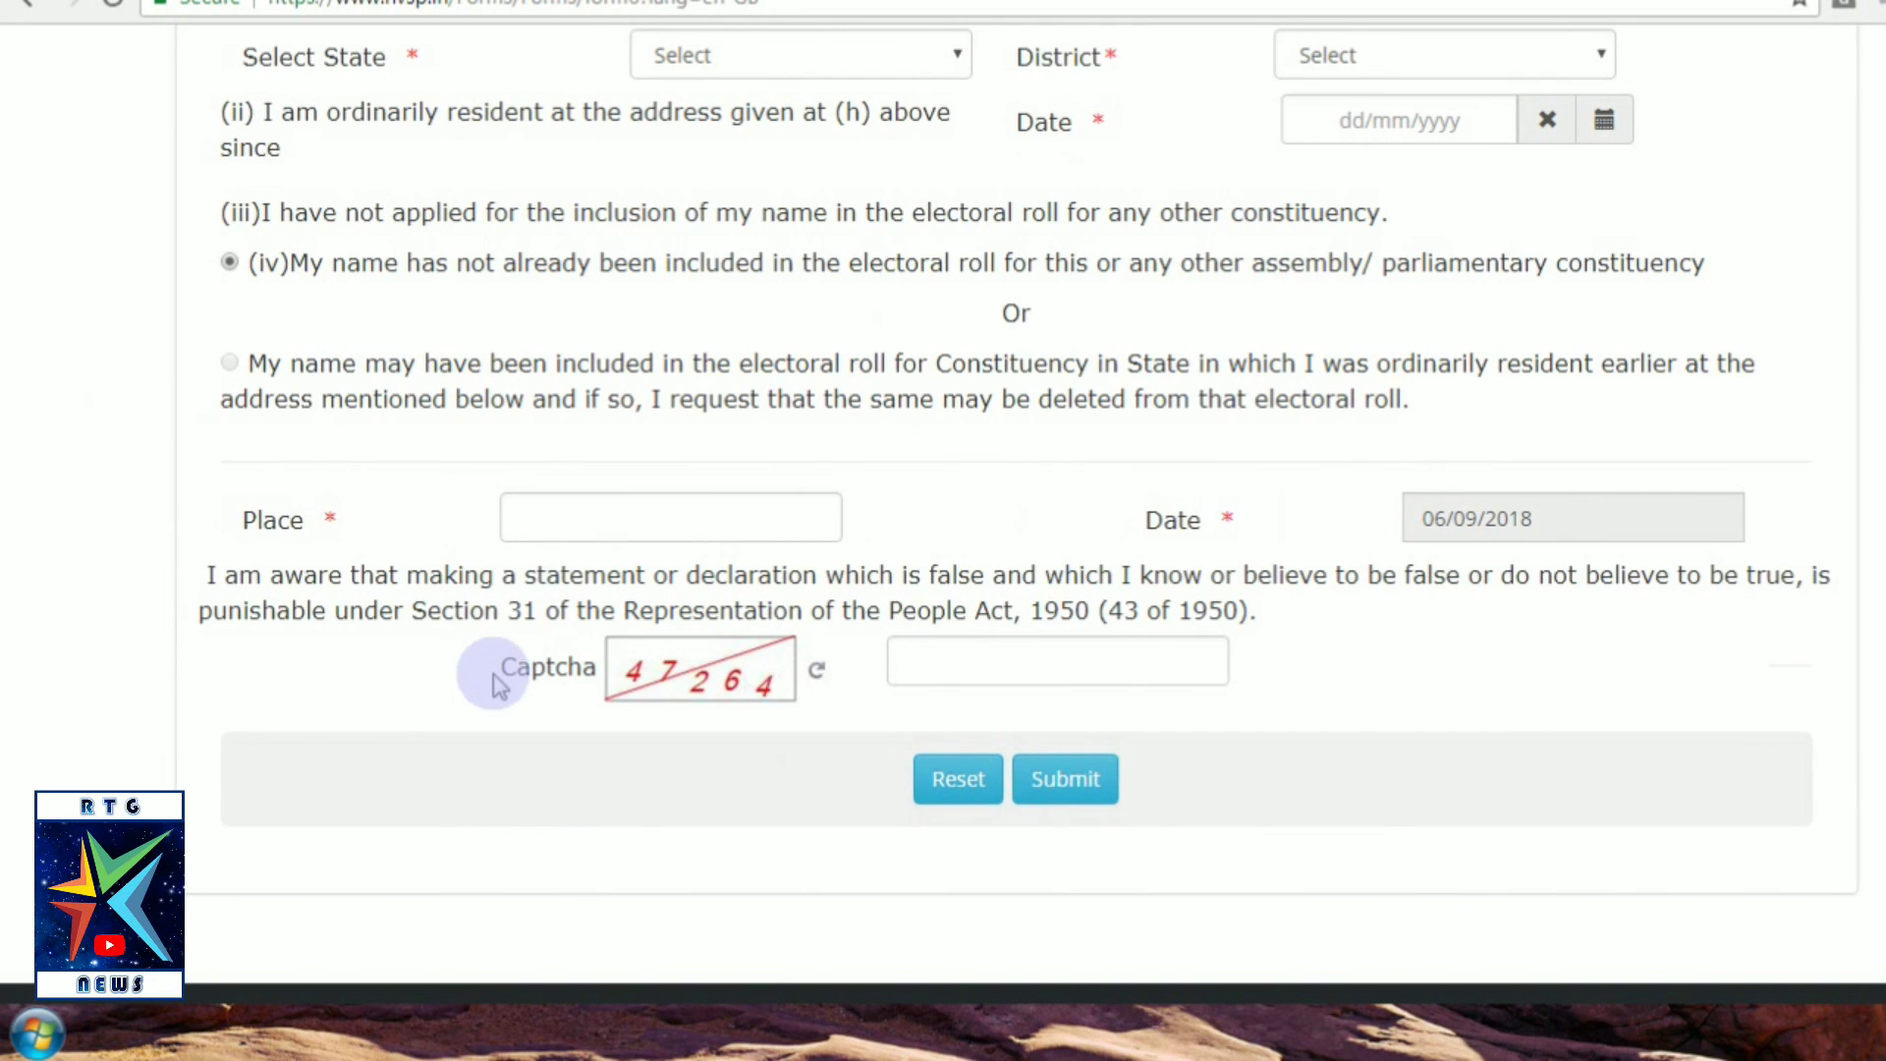
# Examine the Captcha entry and place the cursor in its answer field above the form's submission options.
pyautogui.moveTo(494, 681); pyautogui.dragTo(594, 676)
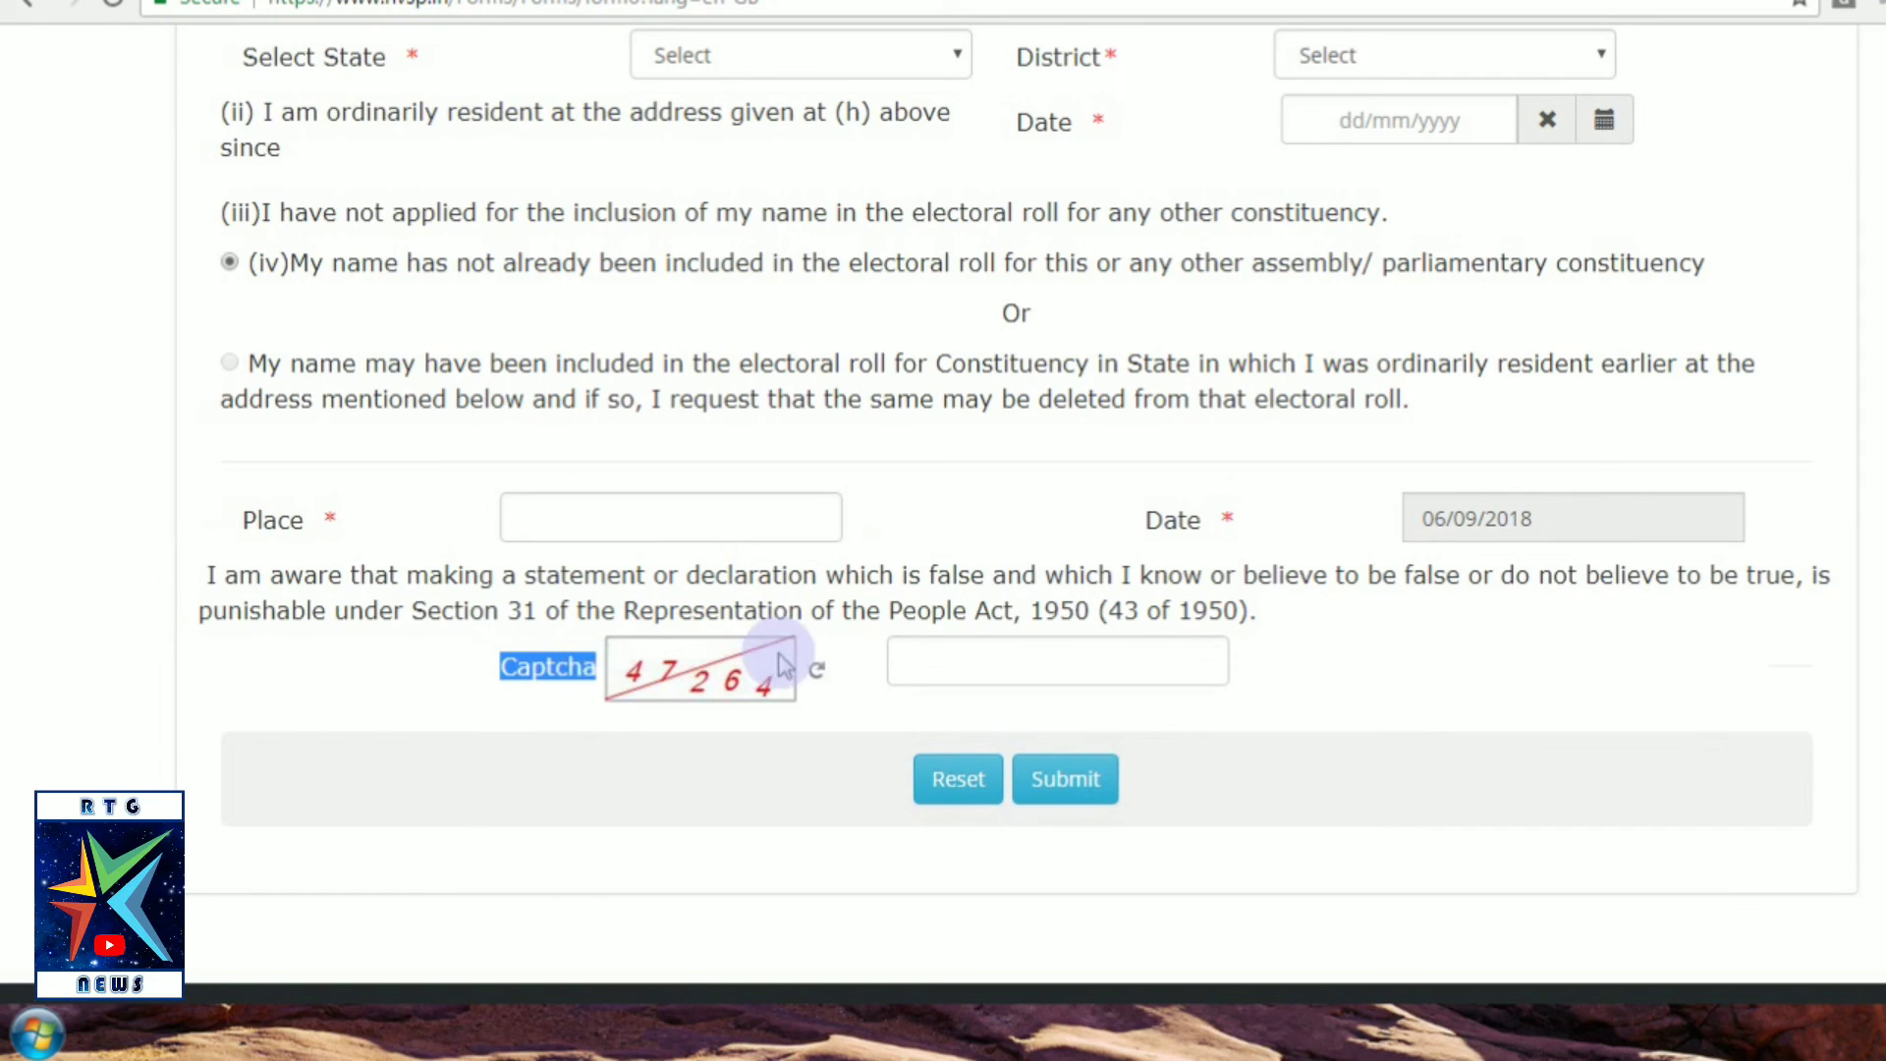
pyautogui.click(928, 655)
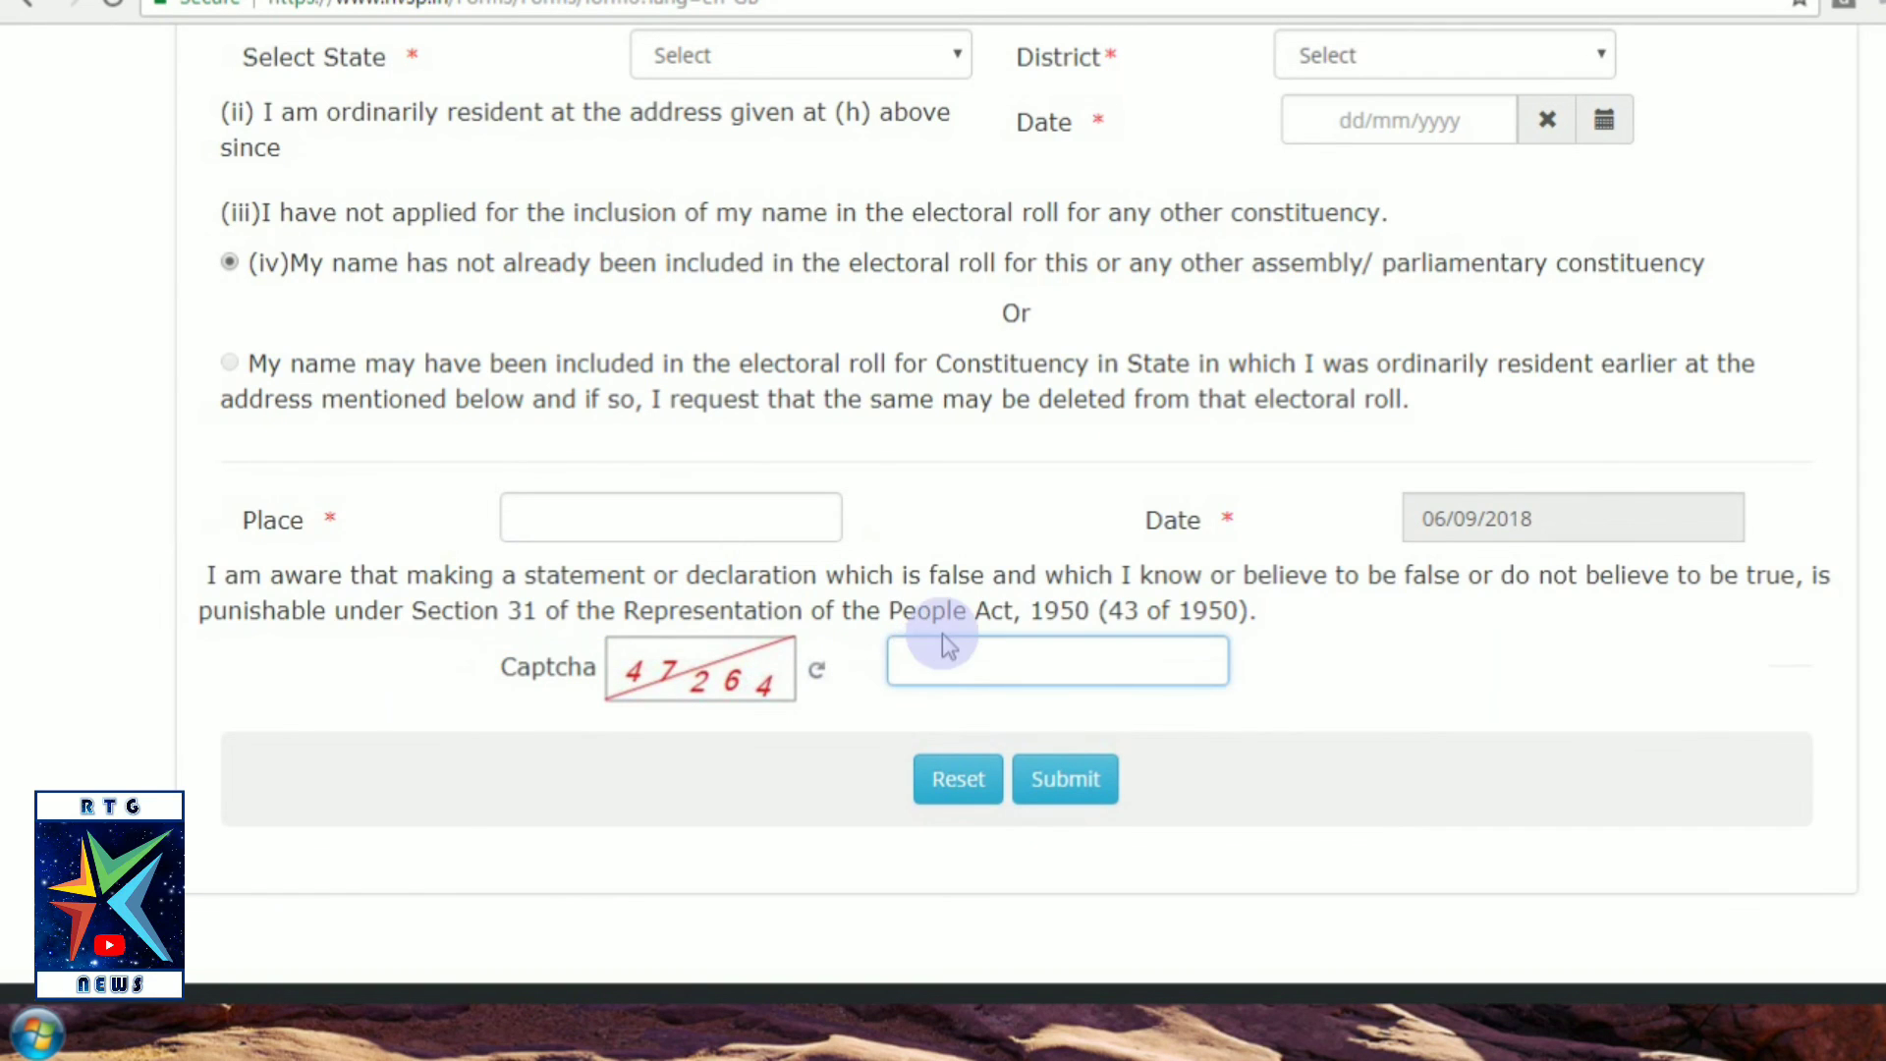
pyautogui.scroll(-1, 1139, 700)
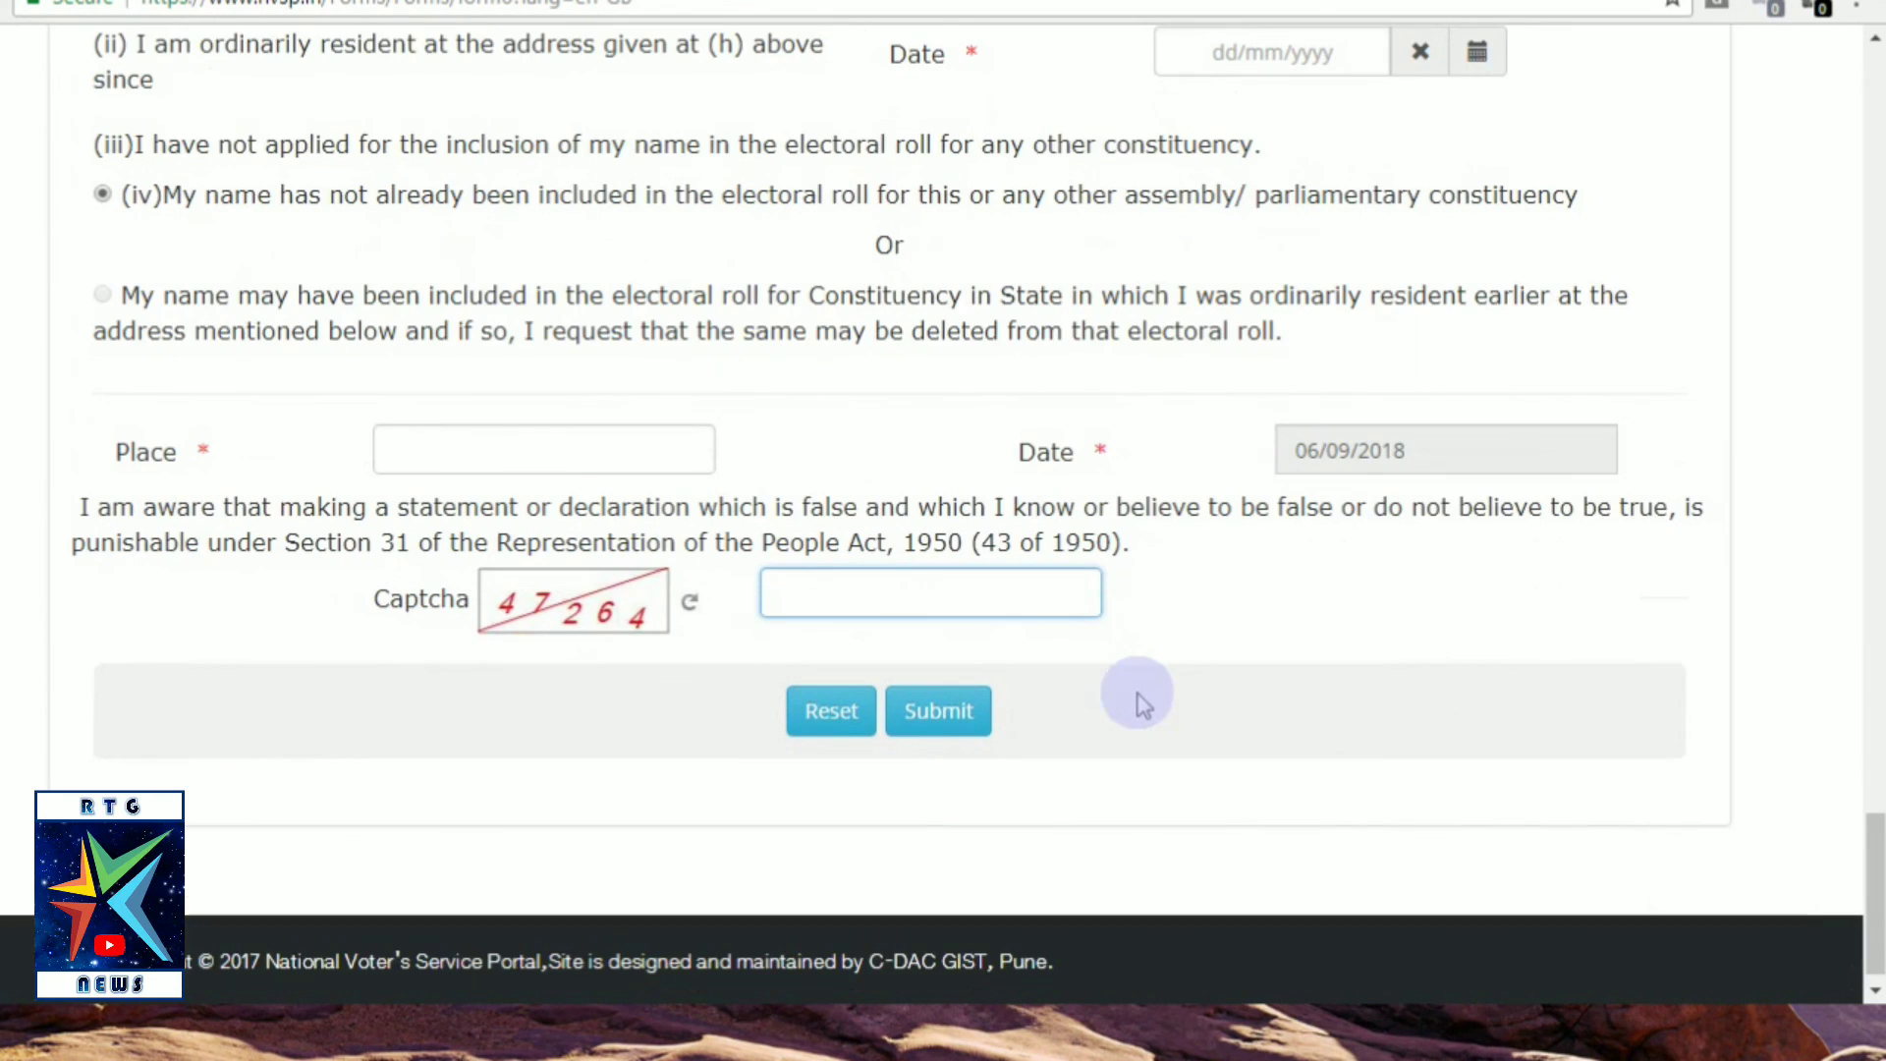